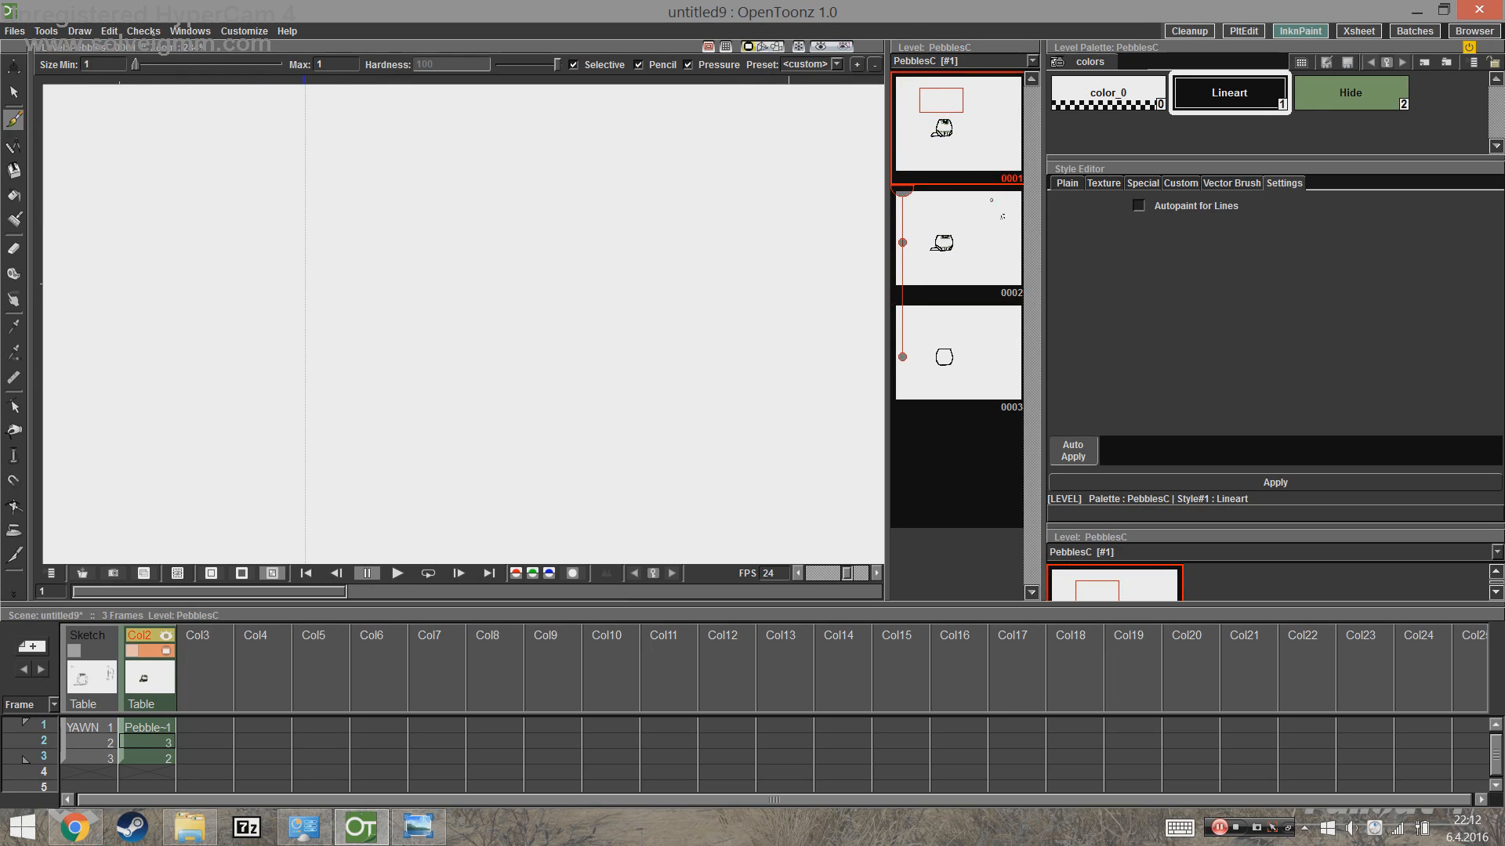
# Step: Compare the drawings in frames 1 to 3 of the PebblesC level to check their order
pyautogui.click(929, 202)
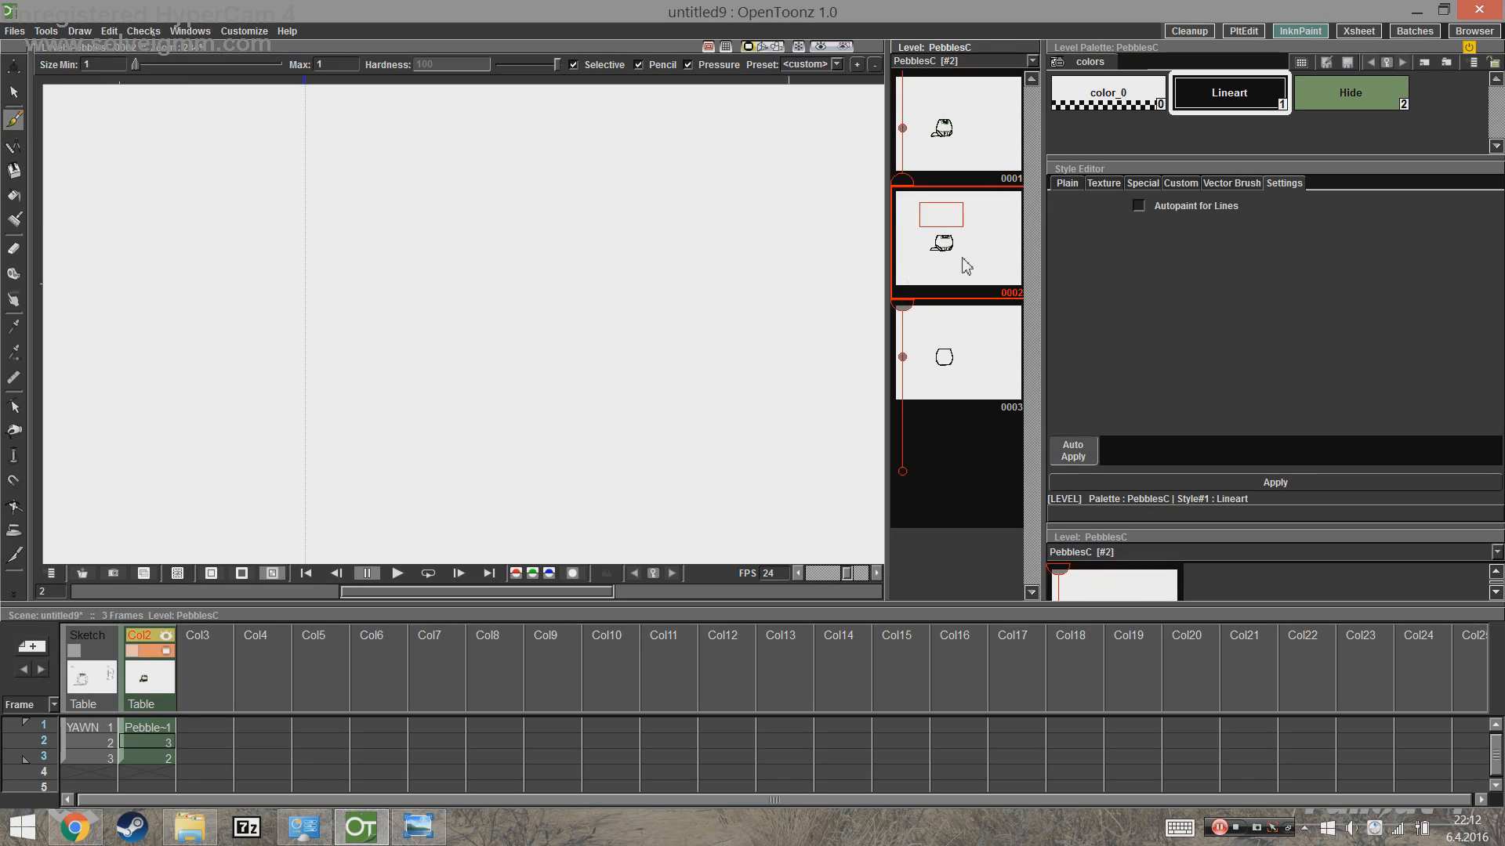
pyautogui.click(907, 129)
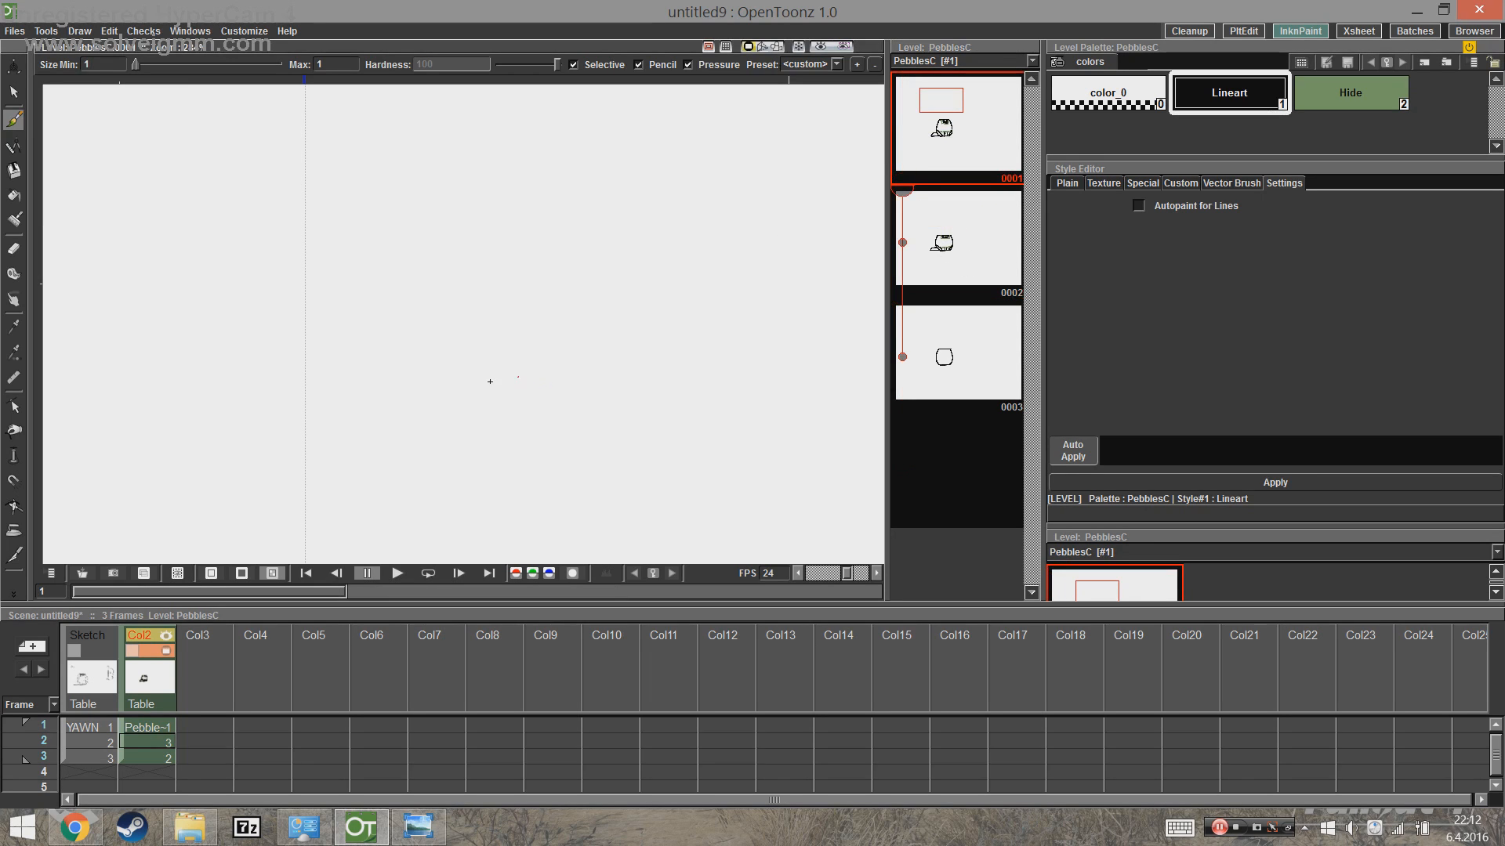
pyautogui.scroll(3, 473, 380)
pyautogui.click(166, 744)
pyautogui.click(163, 772)
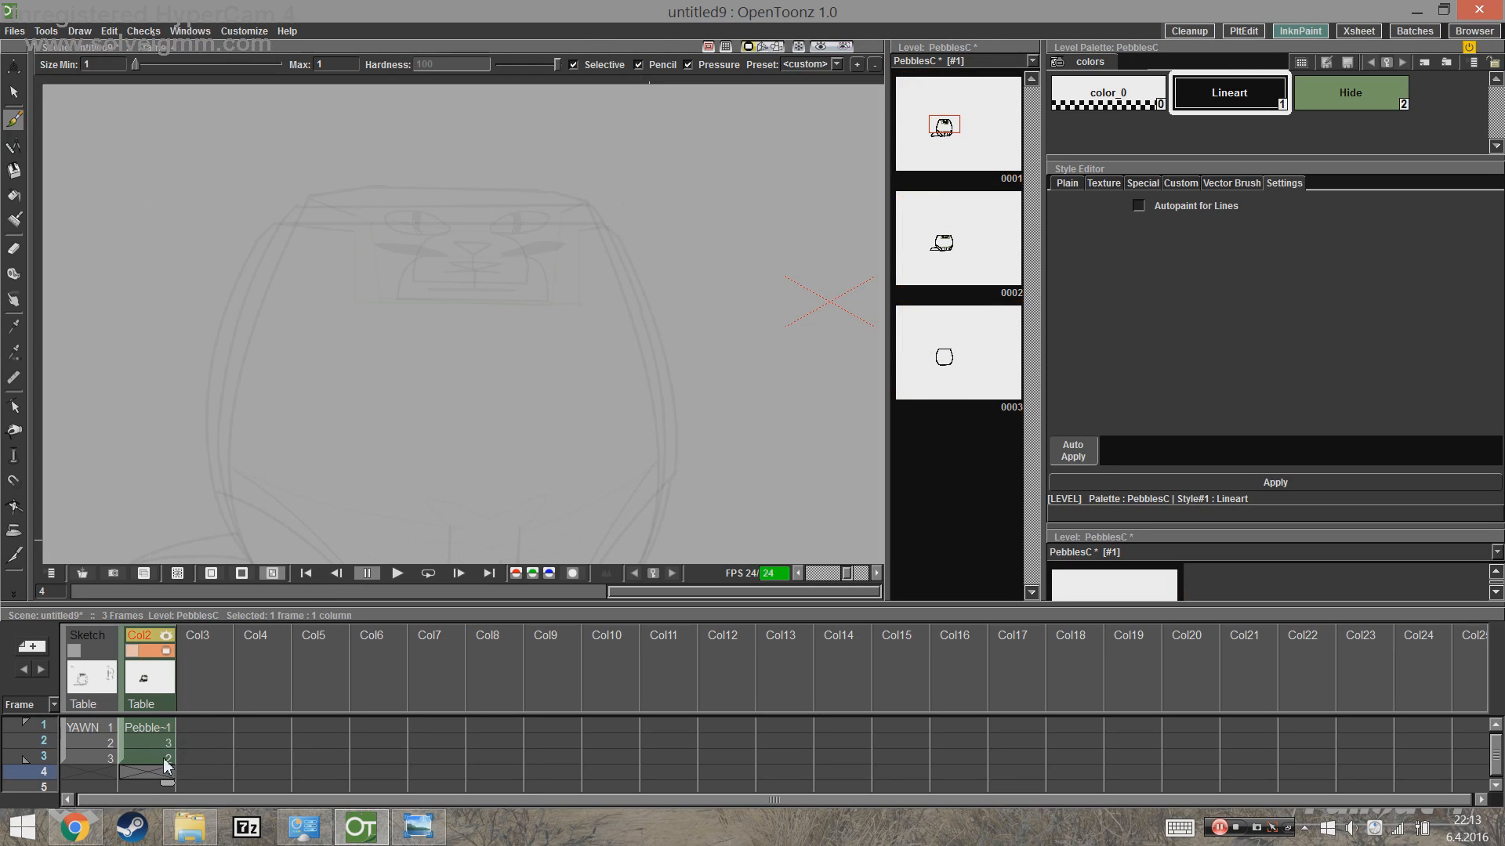
pyautogui.click(168, 758)
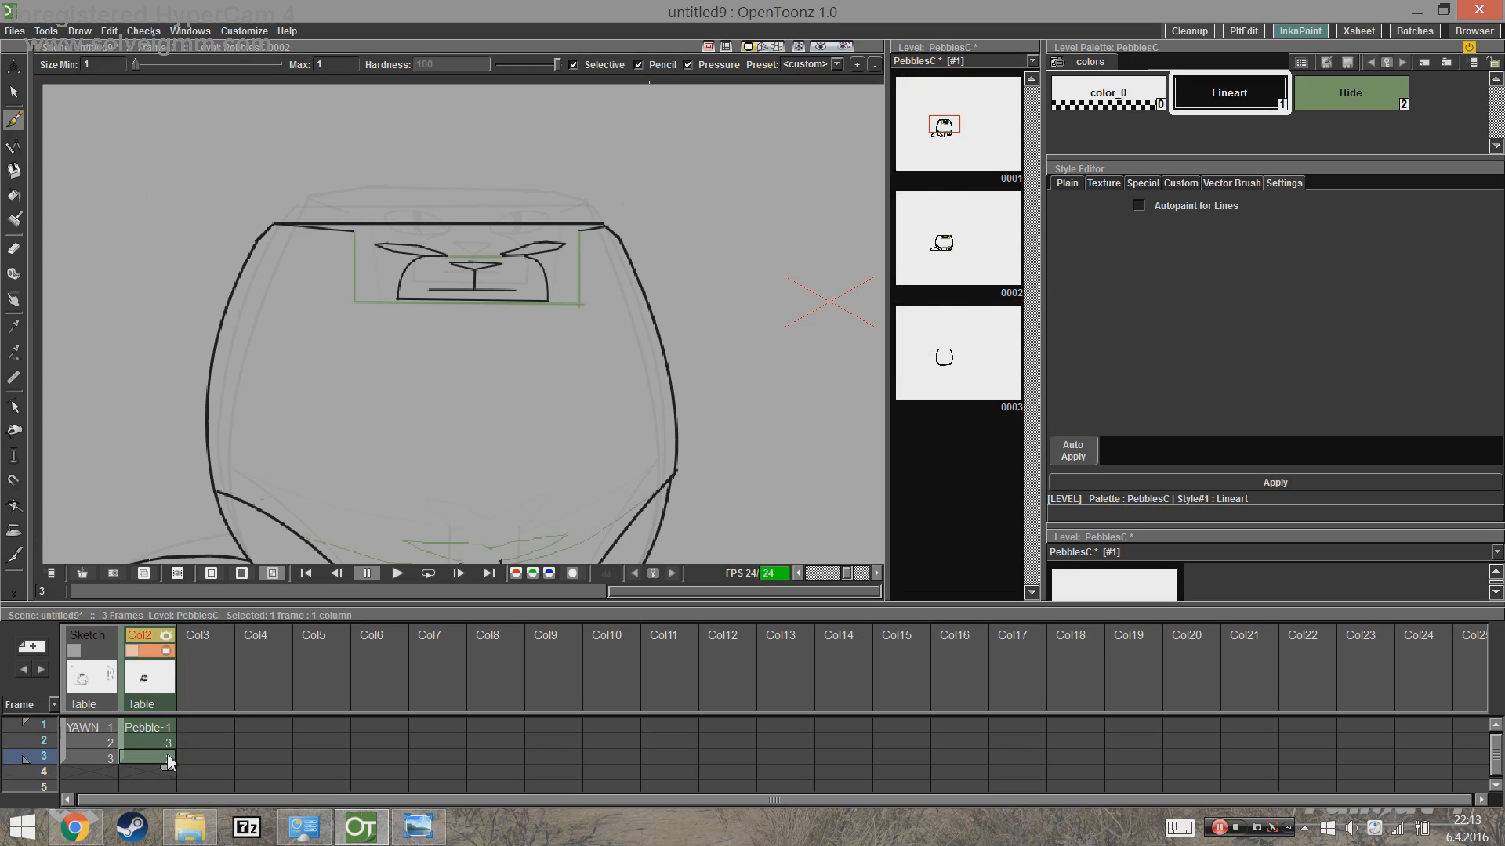
pyautogui.press('Up')
pyautogui.press('Up')
pyautogui.moveTo(161, 742); pyautogui.dragTo(165, 756)
pyautogui.click(166, 759)
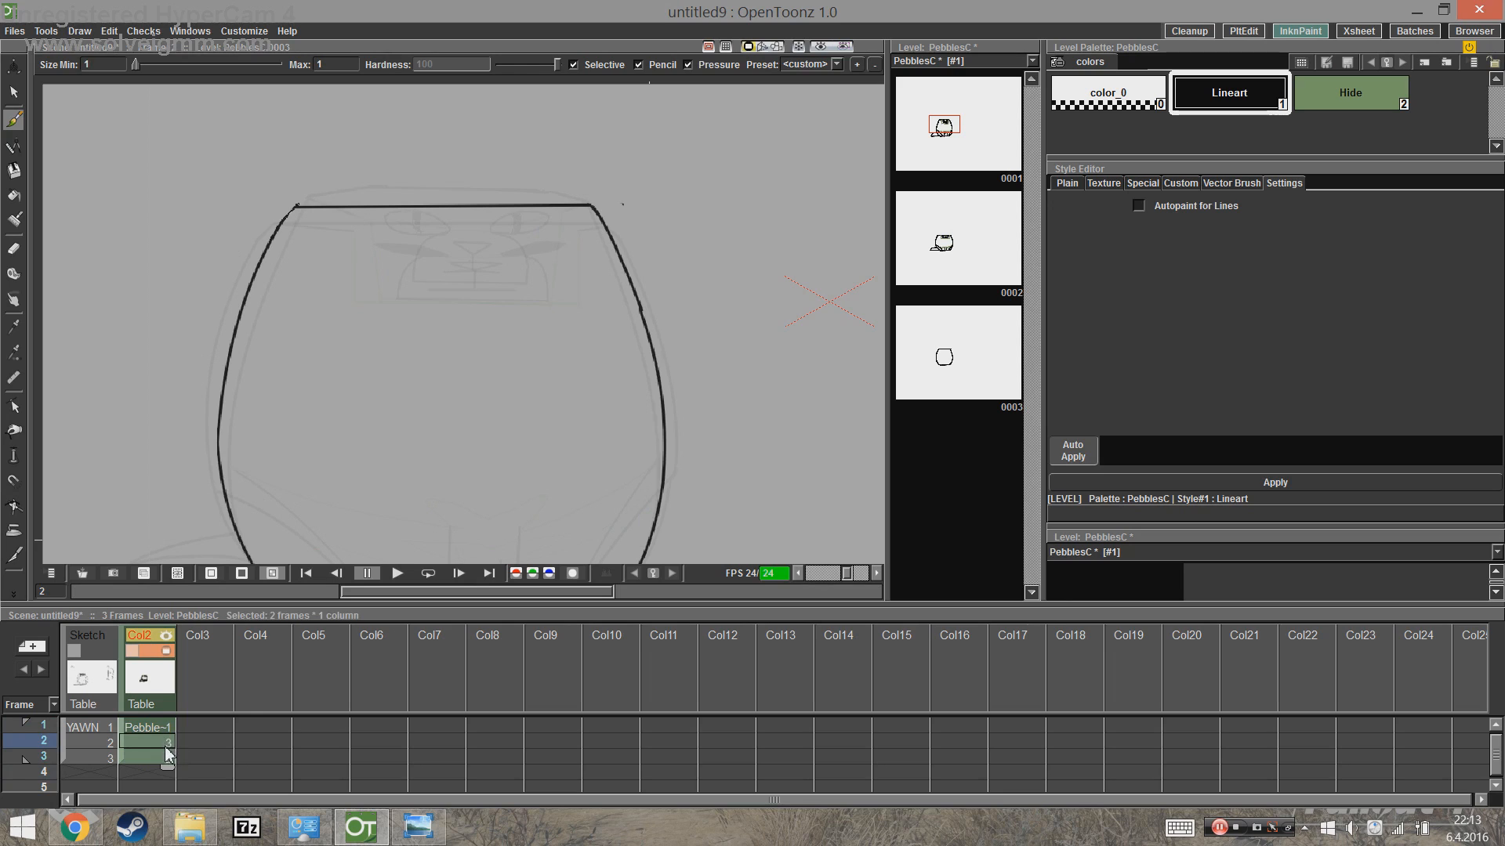
pyautogui.click(157, 760)
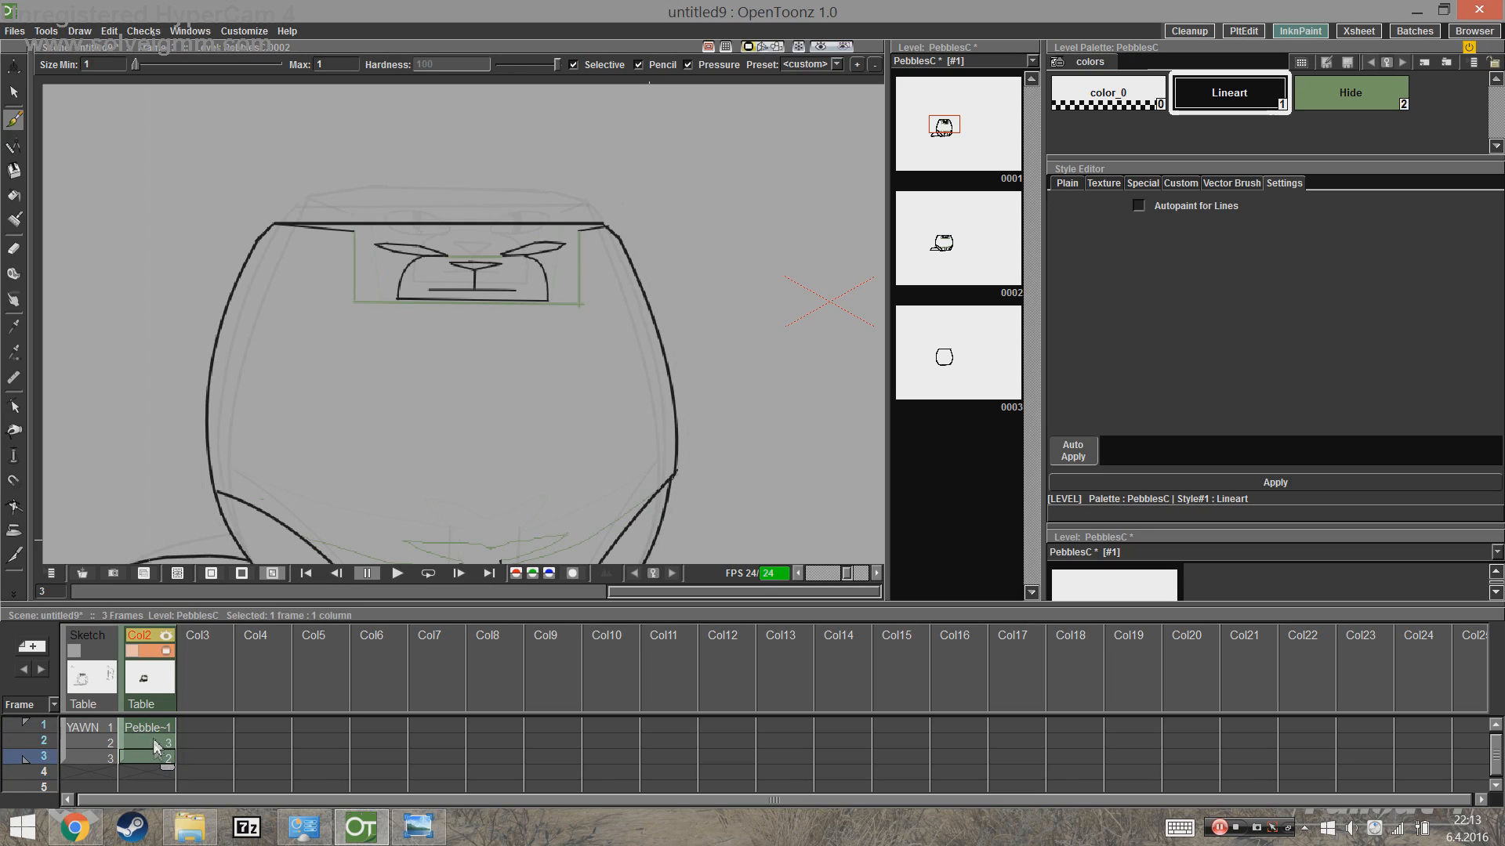
# Step: Apply Autorenumber to the PebblesC drawing in frame 2
pyautogui.moveTo(159, 744); pyautogui.dragTo(159, 755)
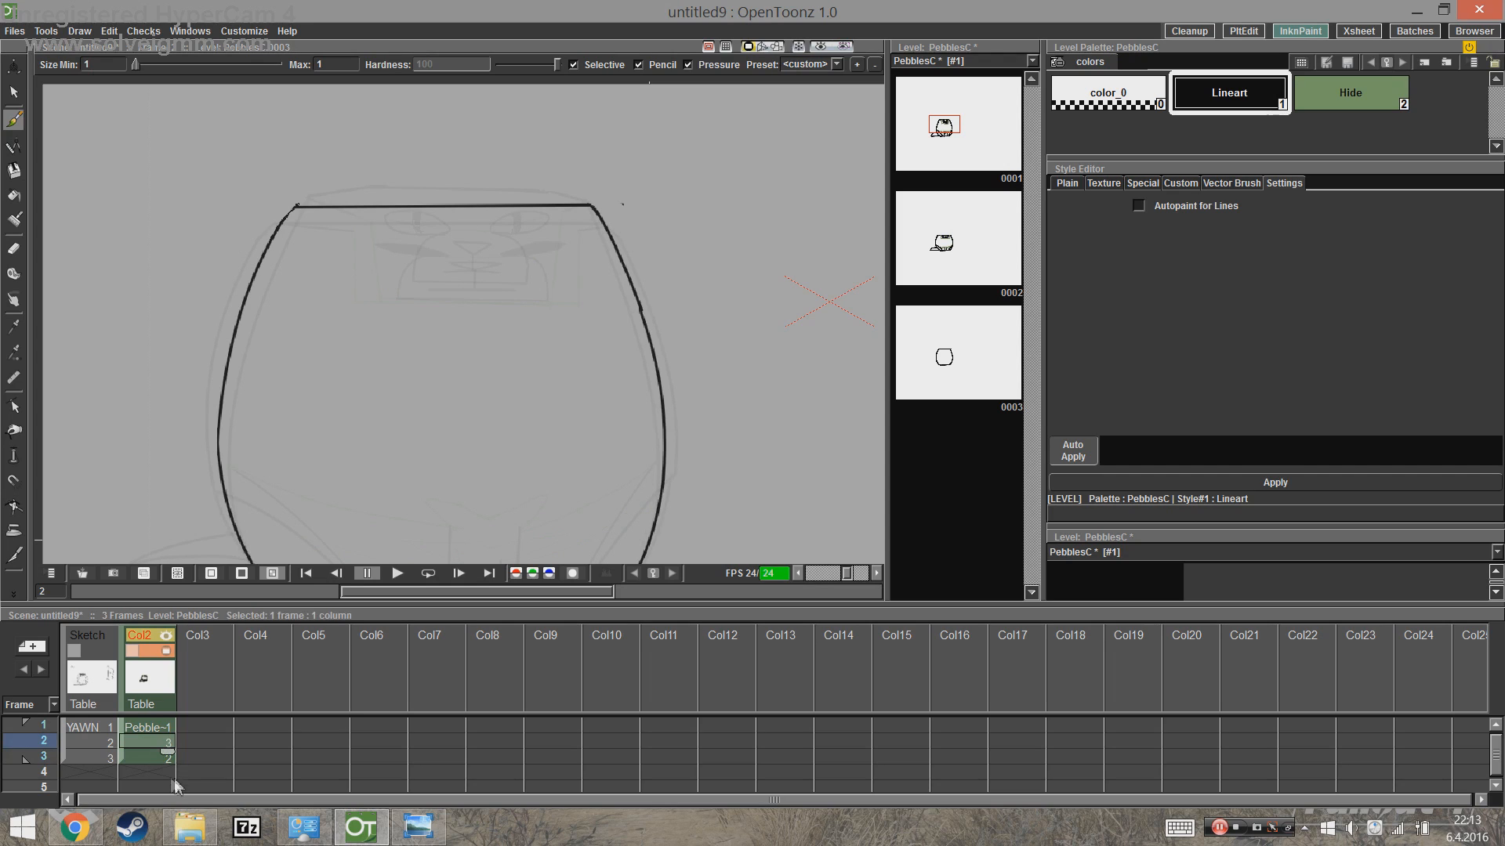
pyautogui.rightClick(160, 740)
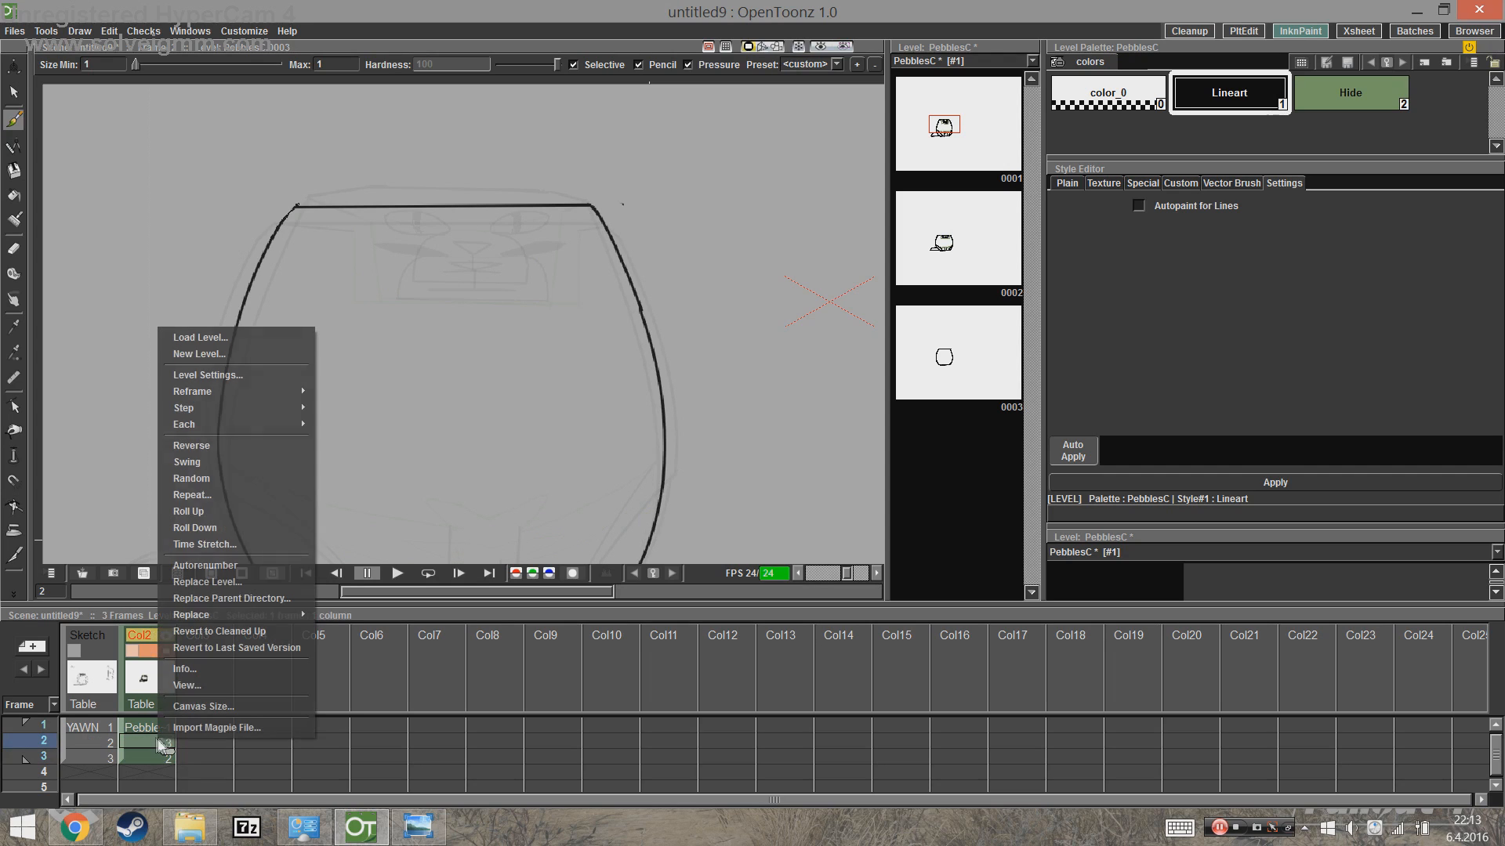
pyautogui.click(256, 565)
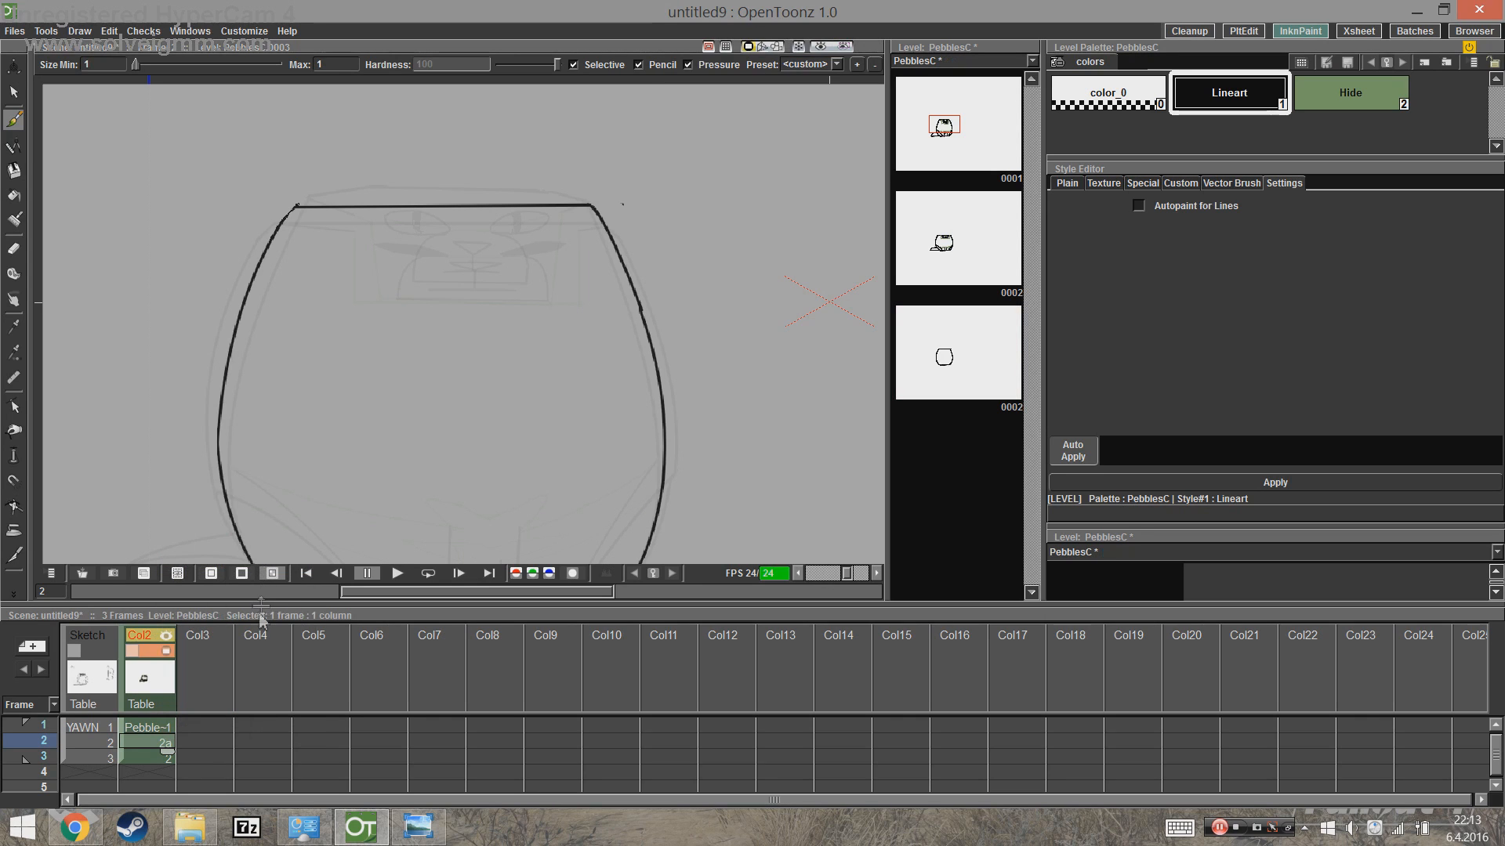
# Step: Flip through frames 1 to 3 of the PebblesC column to review the drawing sequence
pyautogui.click(157, 759)
pyautogui.click(162, 742)
pyautogui.click(163, 728)
pyautogui.click(163, 742)
pyautogui.click(162, 760)
pyautogui.click(163, 743)
pyautogui.click(164, 728)
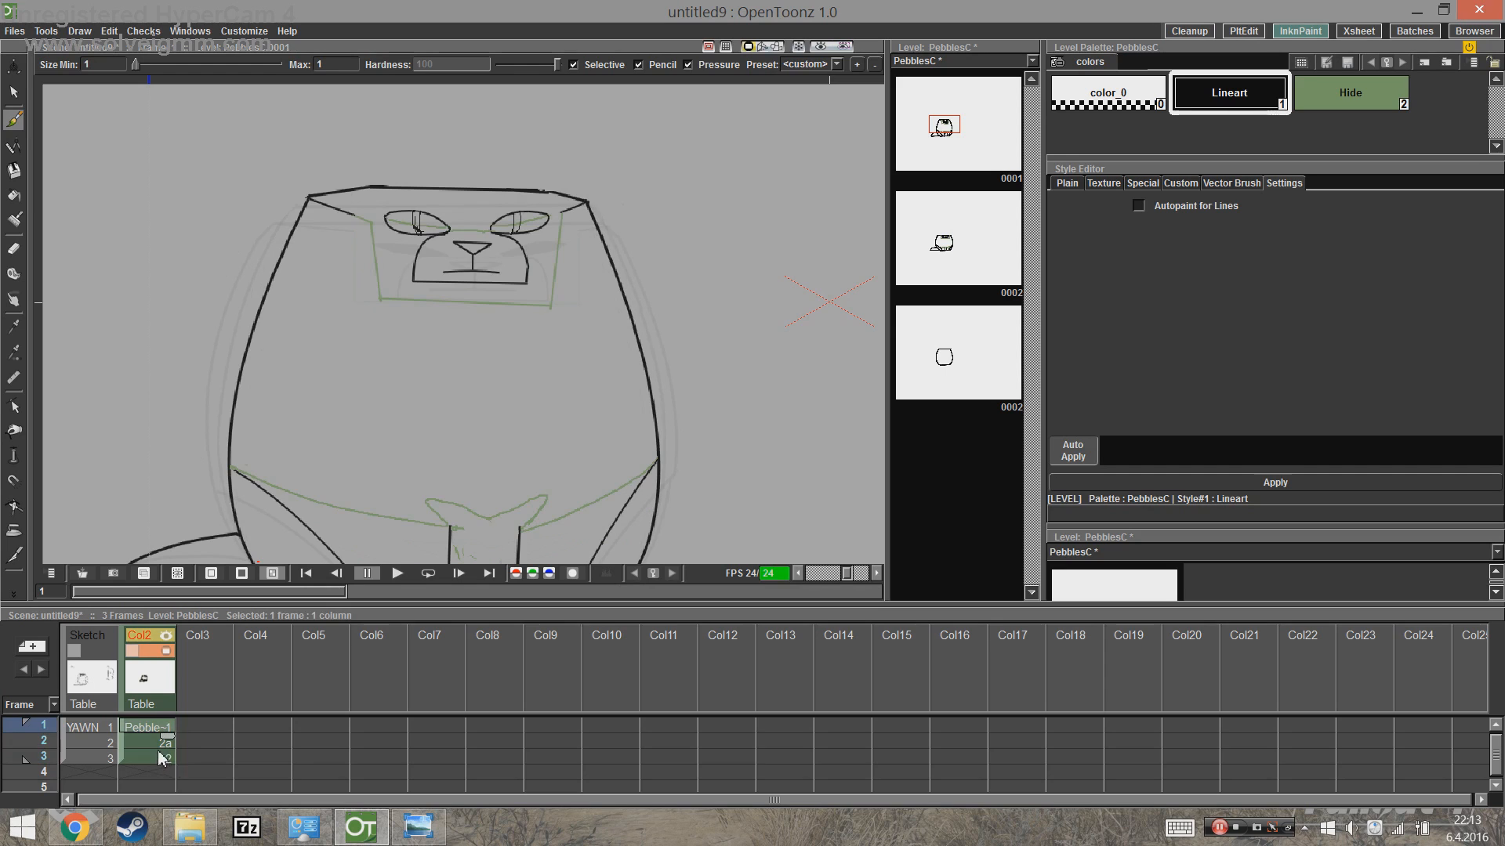
pyautogui.click(157, 749)
pyautogui.click(161, 757)
pyautogui.click(160, 741)
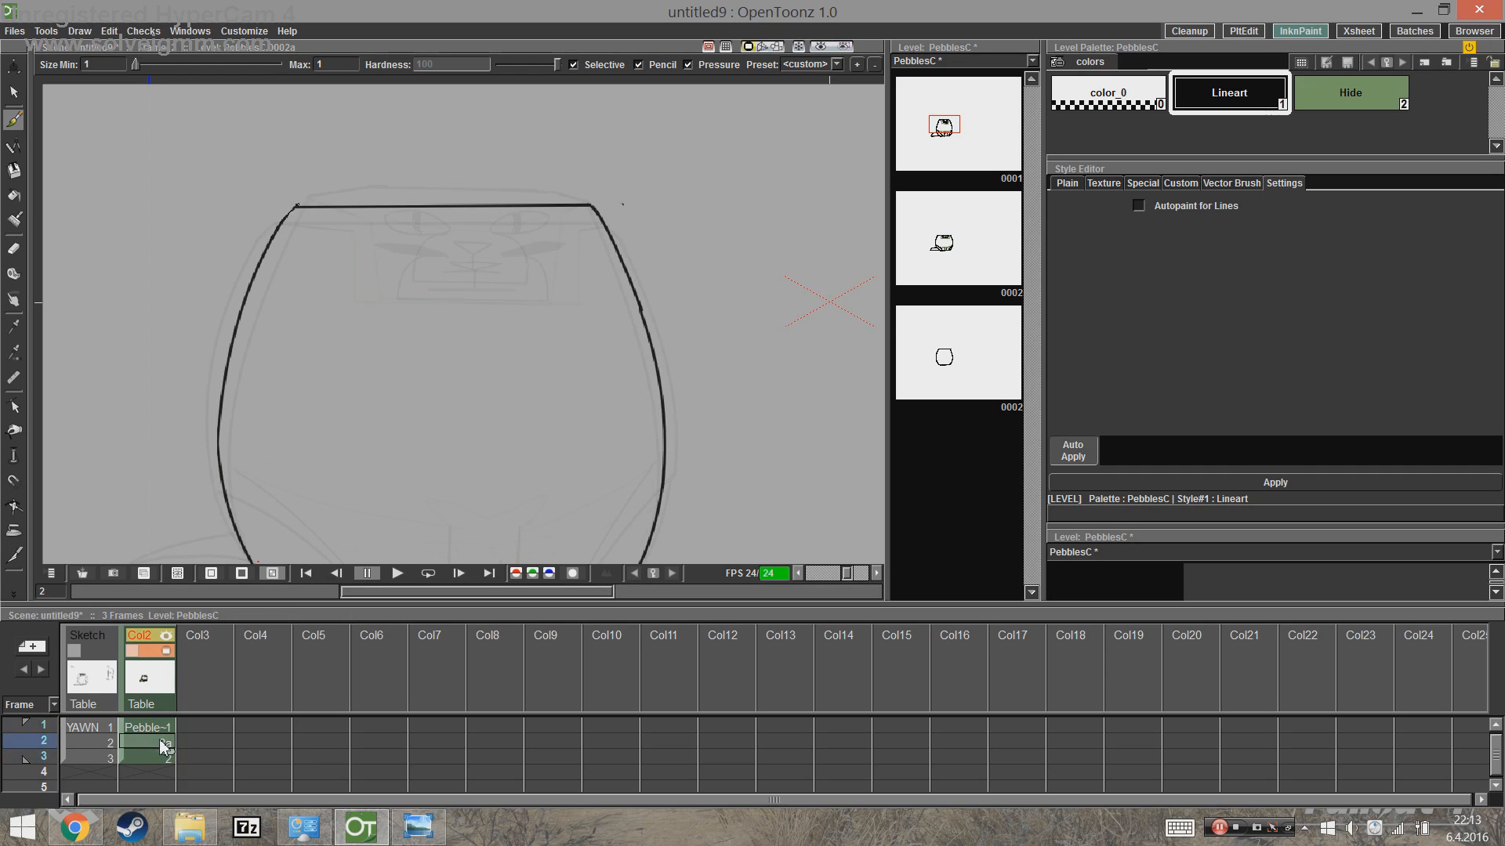
# Step: Apply Autorenumber to the PebblesC drawing in frame 3 and check the drawings in frames 1 and 2
pyautogui.click(160, 755)
pyautogui.rightClick(164, 766)
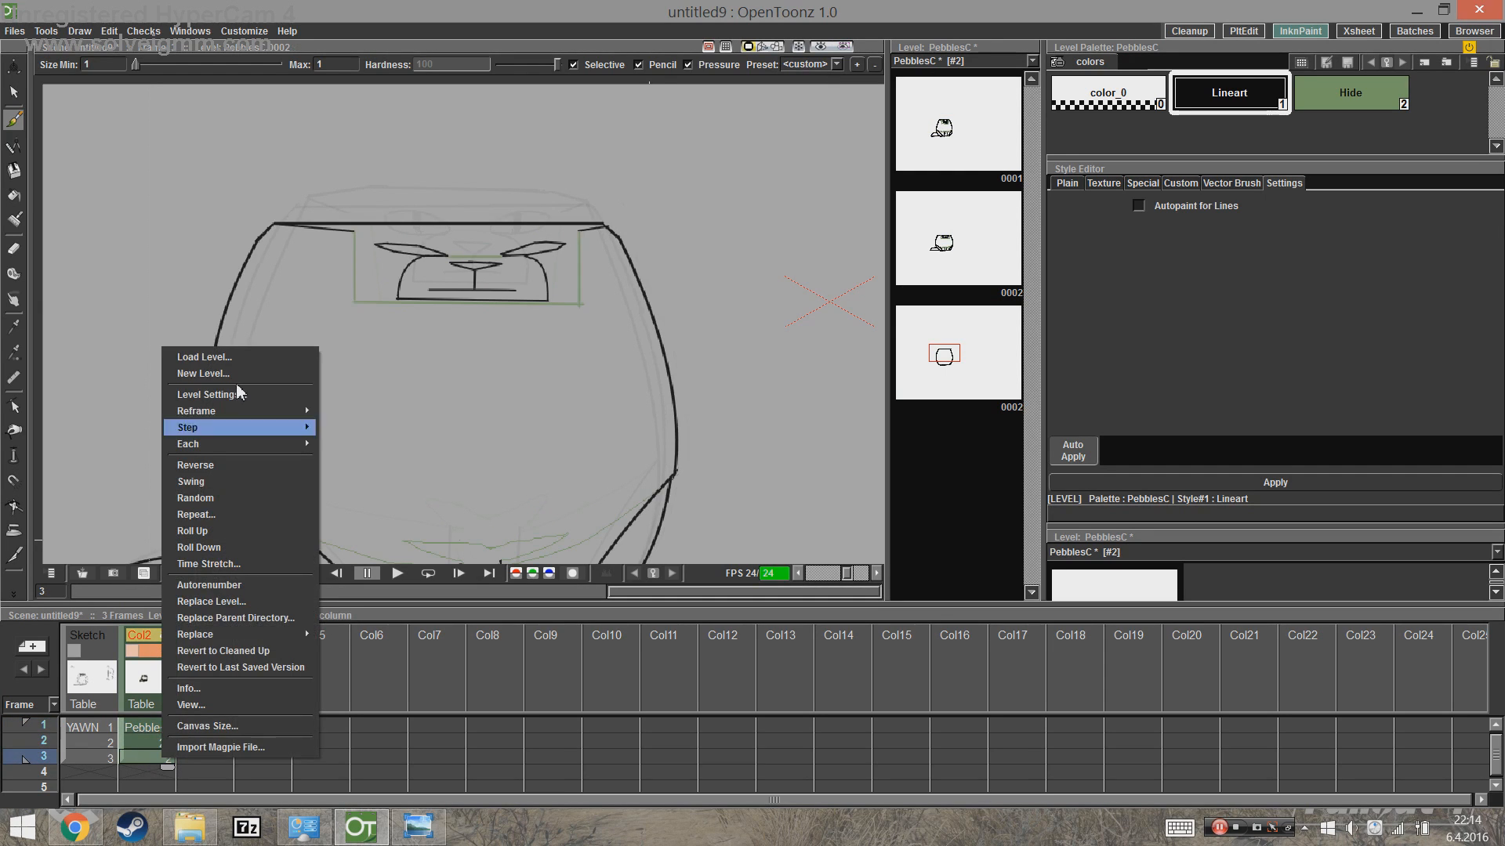
pyautogui.click(235, 586)
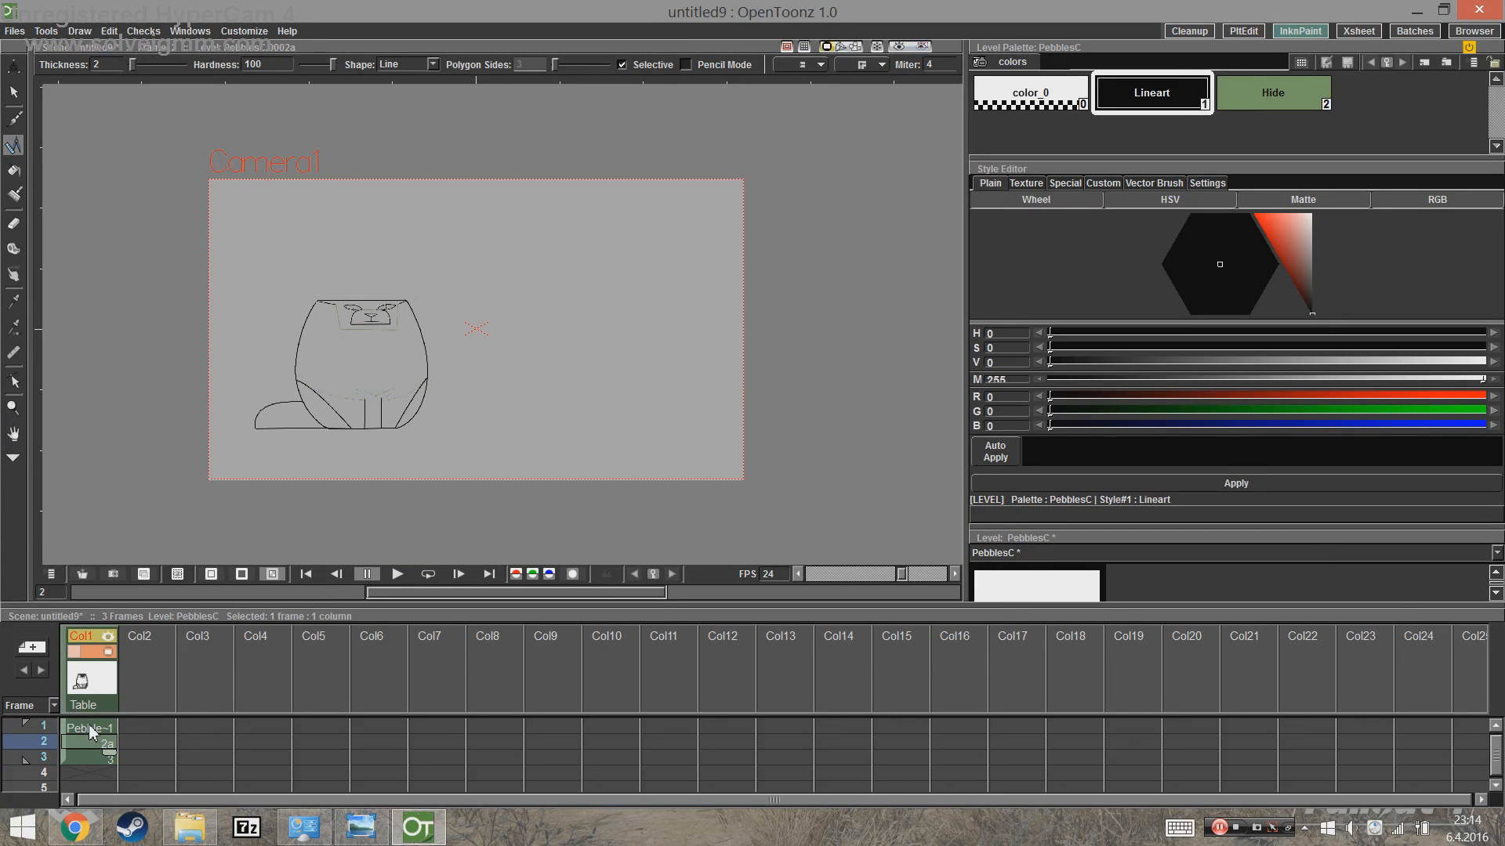
pyautogui.press('Up')
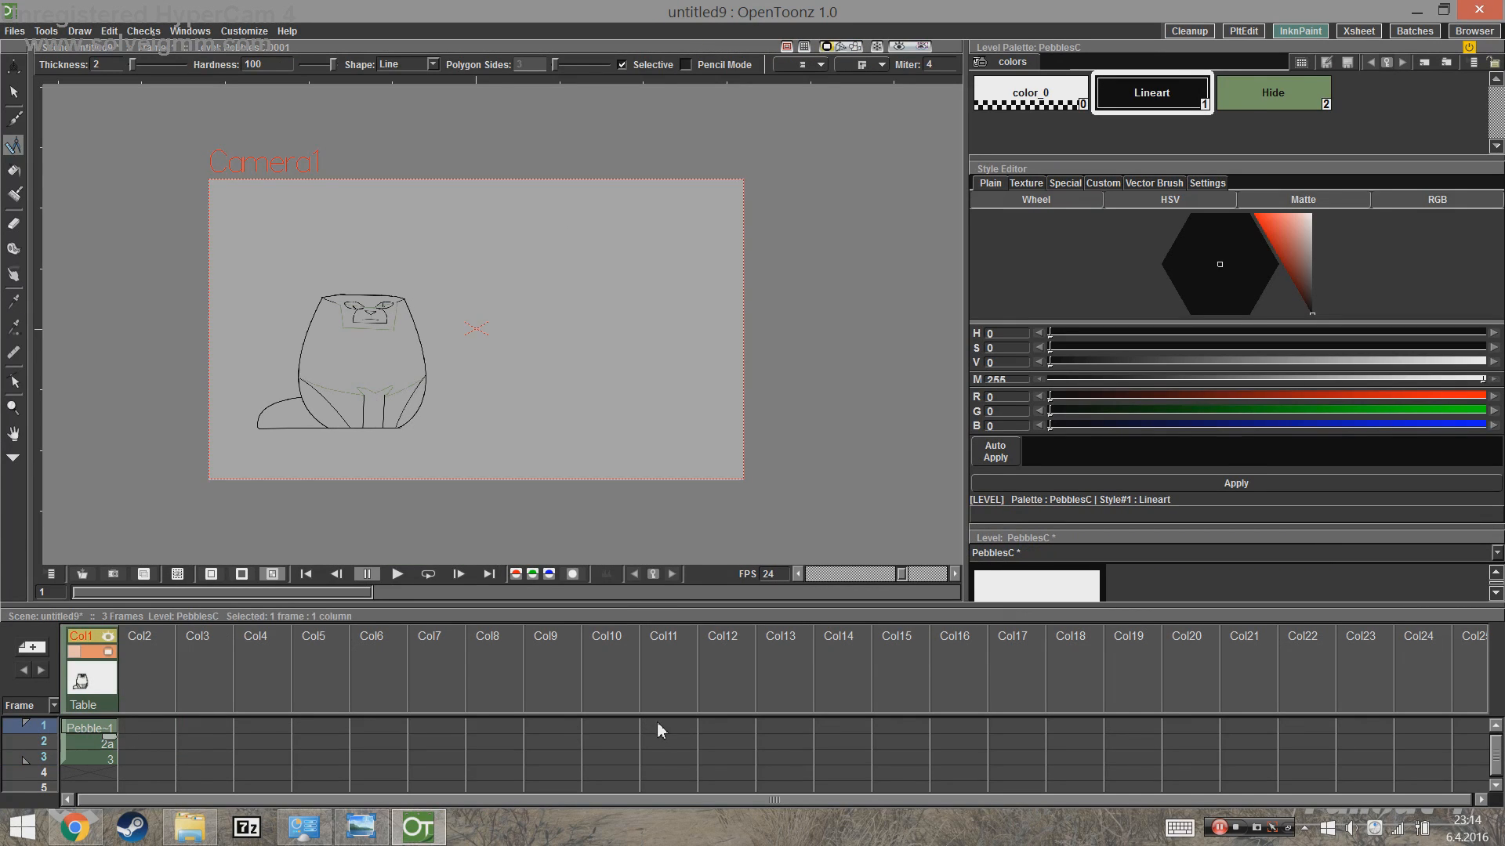
pyautogui.press('Down')
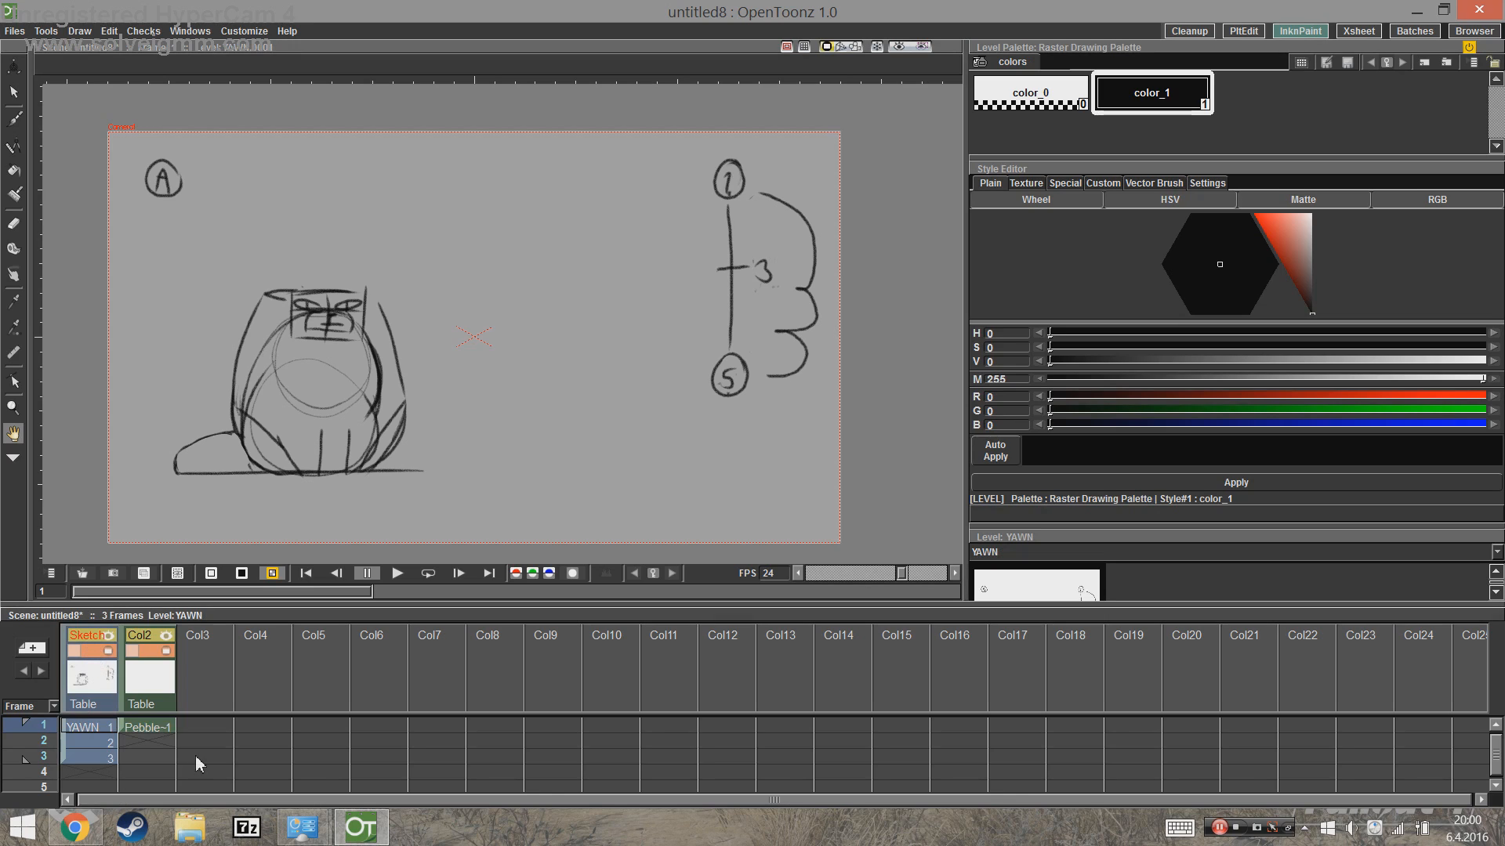
# Step: Lower the opacity of the Sketch column so its drawings show faintly
pyautogui.click(94, 657)
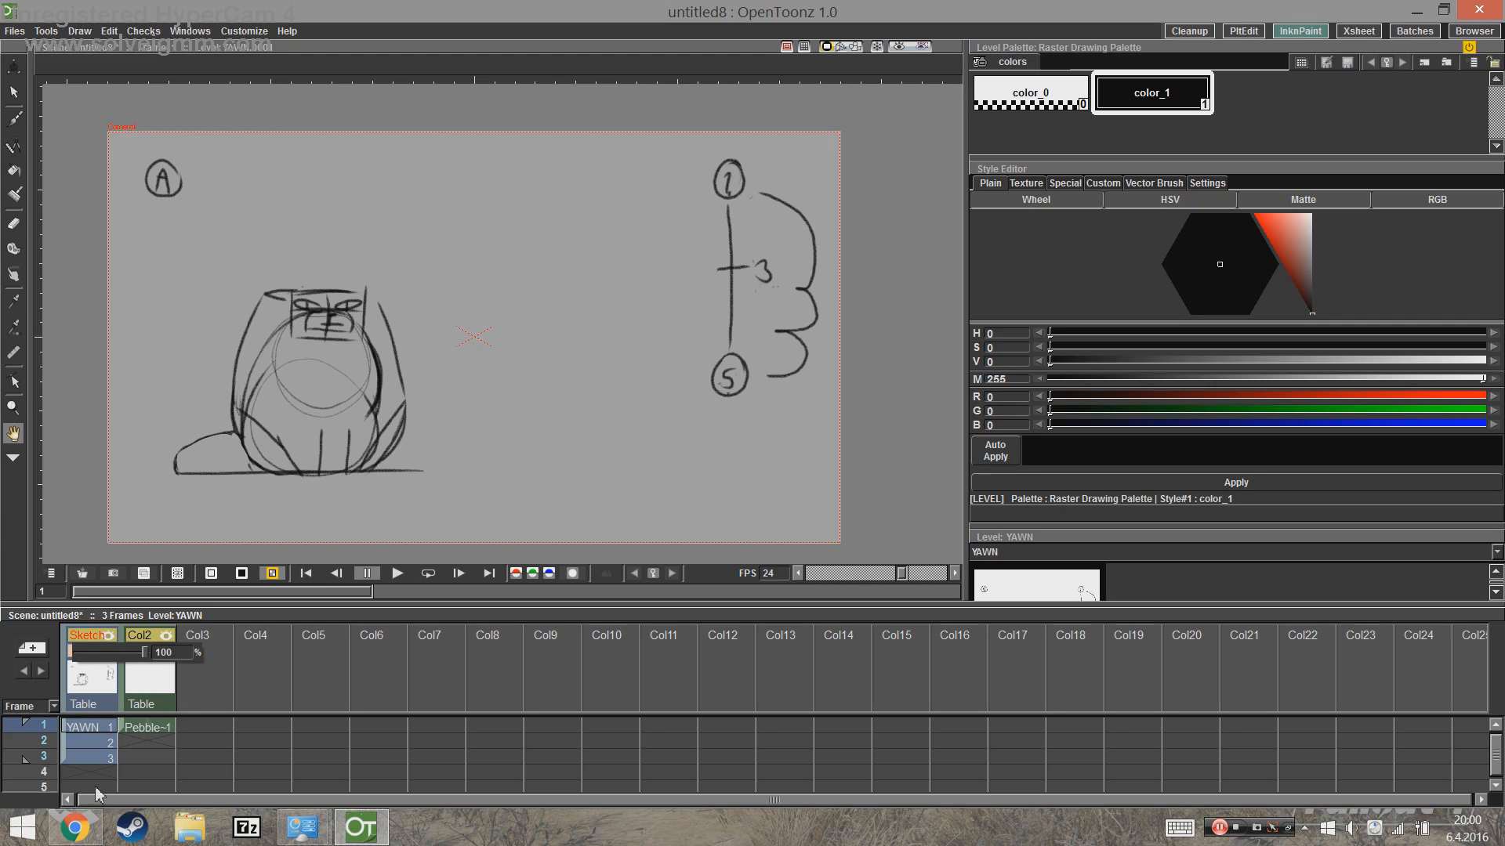
pyautogui.moveTo(144, 652); pyautogui.dragTo(108, 655)
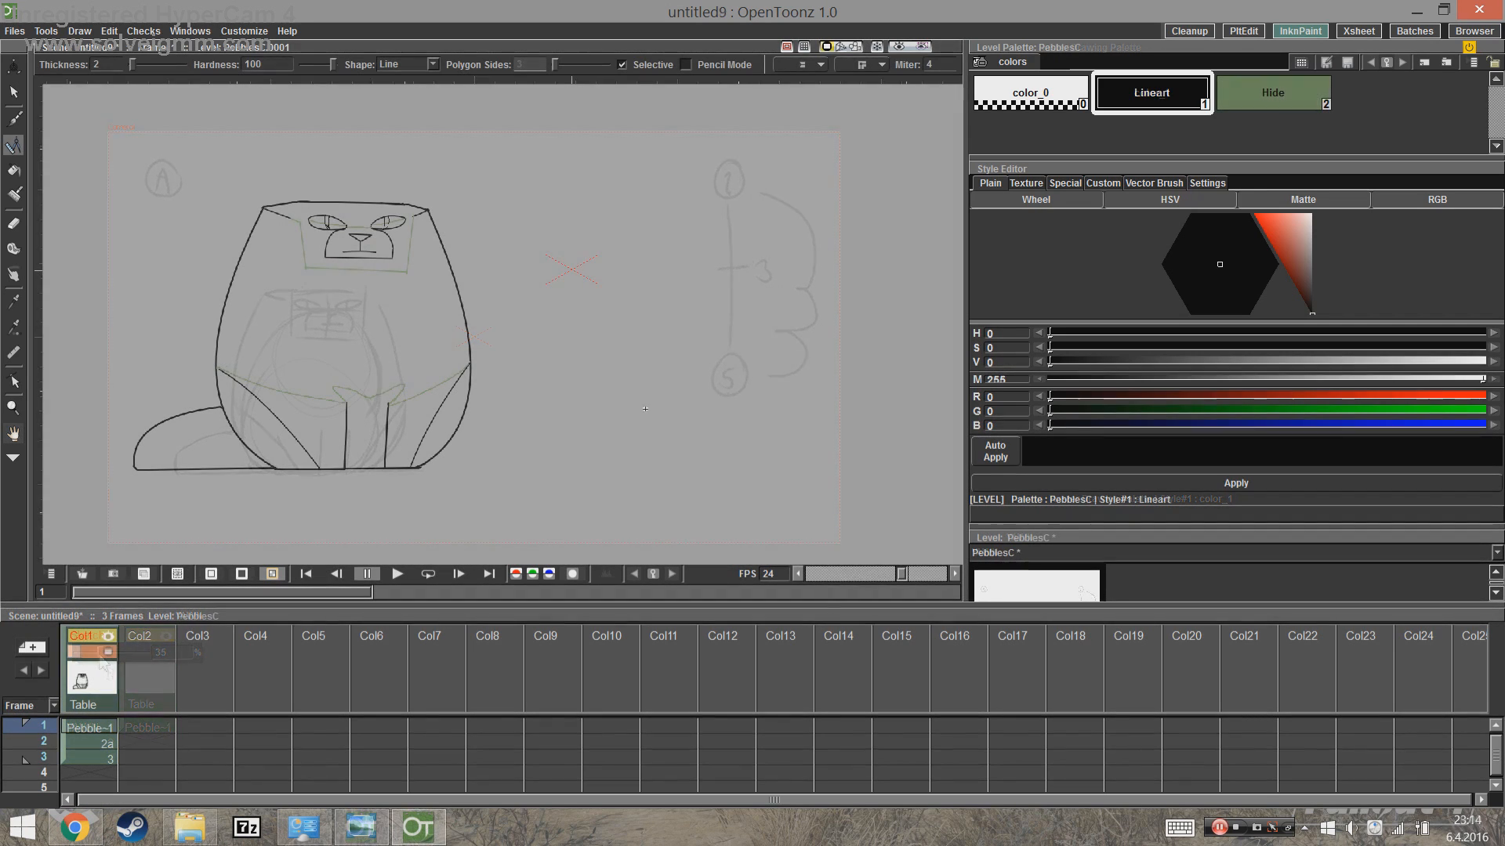
# Step: Activate the Fill tool and lighten the Hide style by applying a V value of 91
pyautogui.click(13, 170)
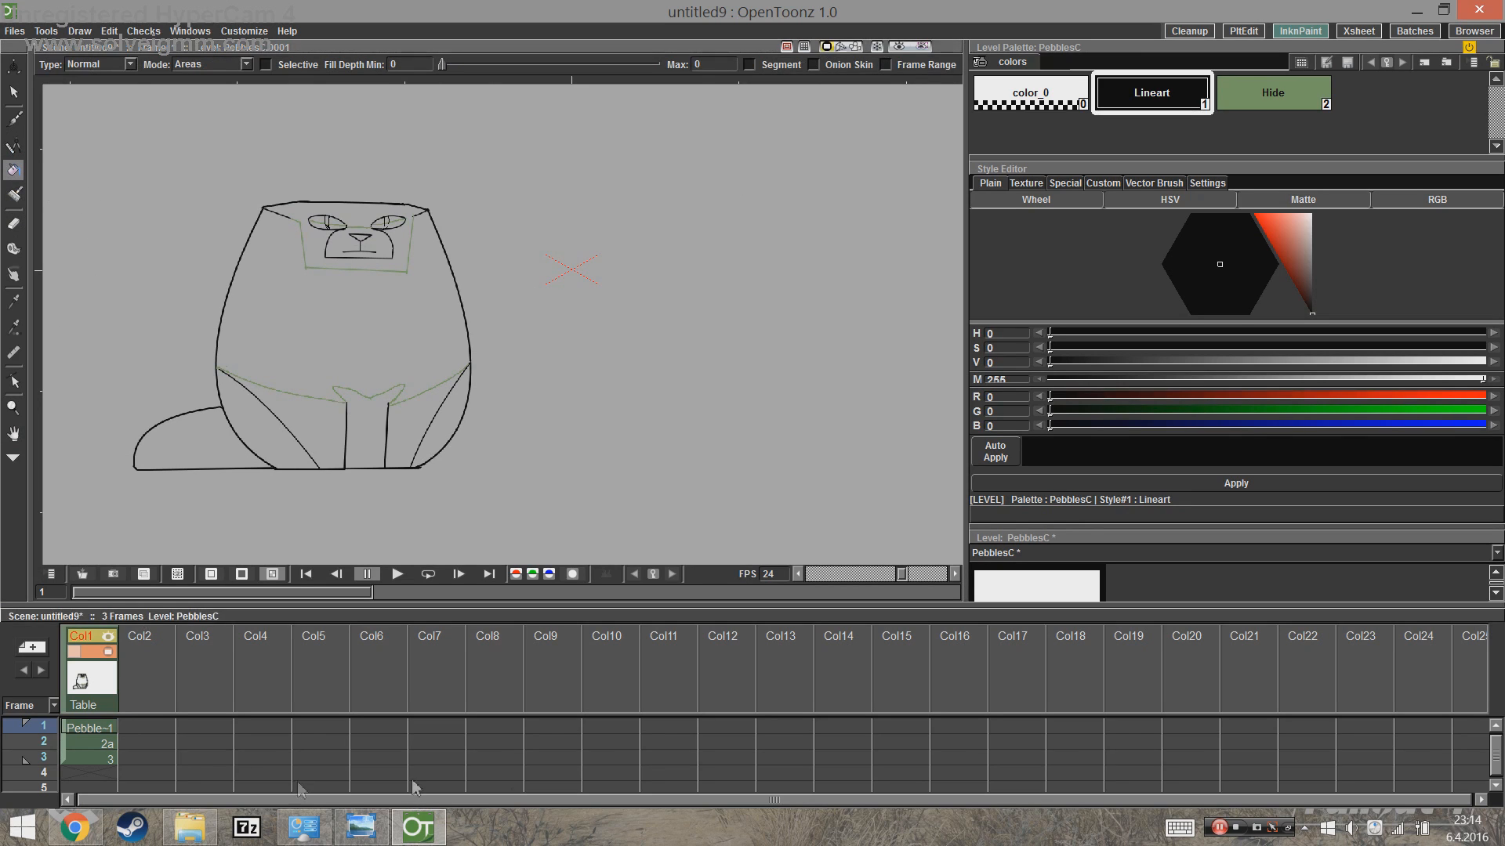
pyautogui.click(1275, 94)
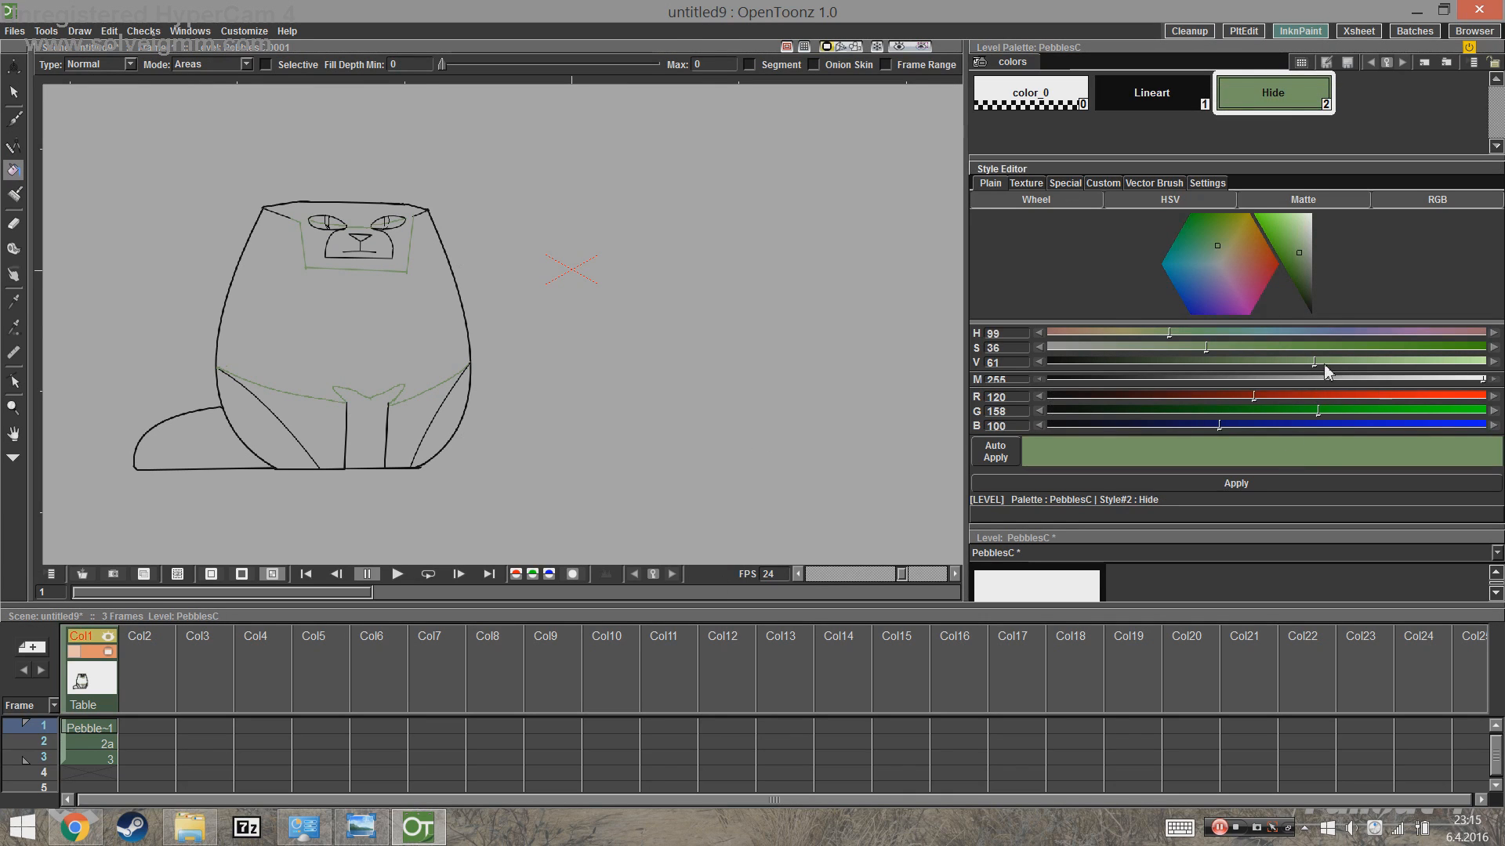
pyautogui.moveTo(1319, 361); pyautogui.dragTo(1443, 362)
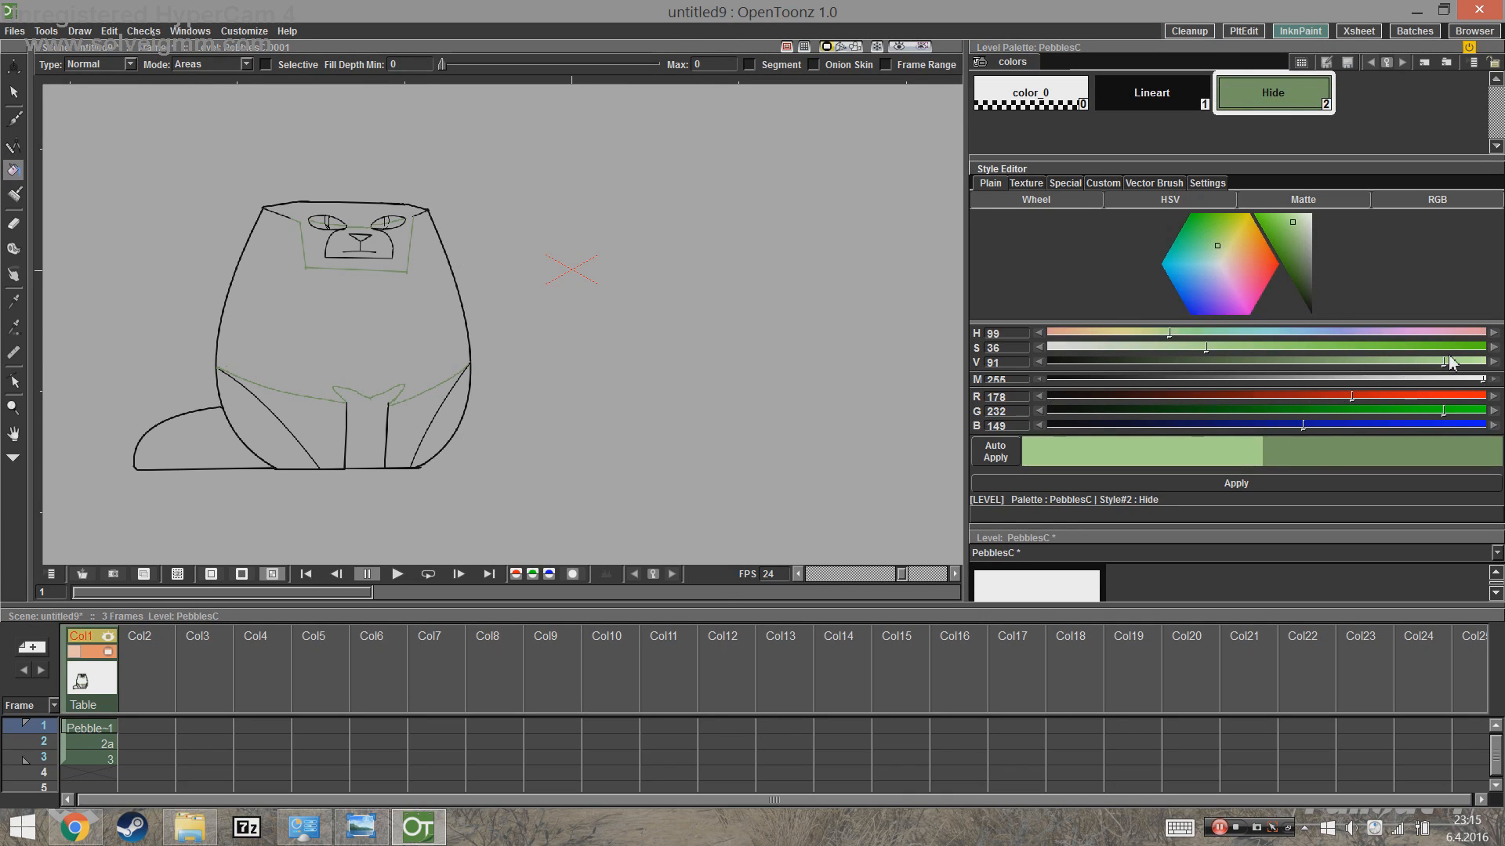
pyautogui.click(1273, 485)
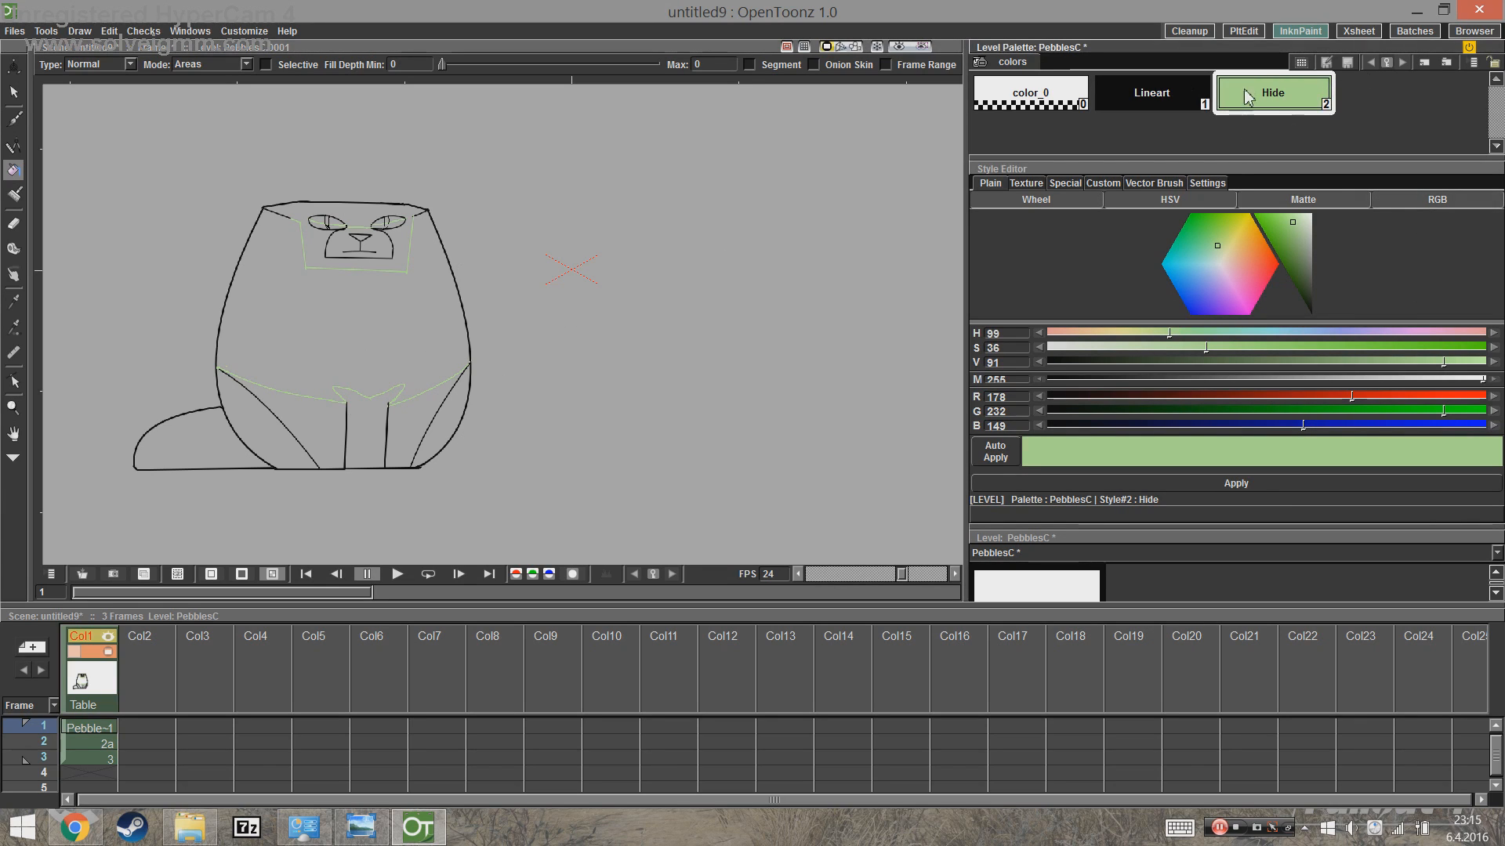
# Step: Enable Autopaint for Lines in the Hide style's settings
pyautogui.click(1211, 183)
pyautogui.click(1062, 205)
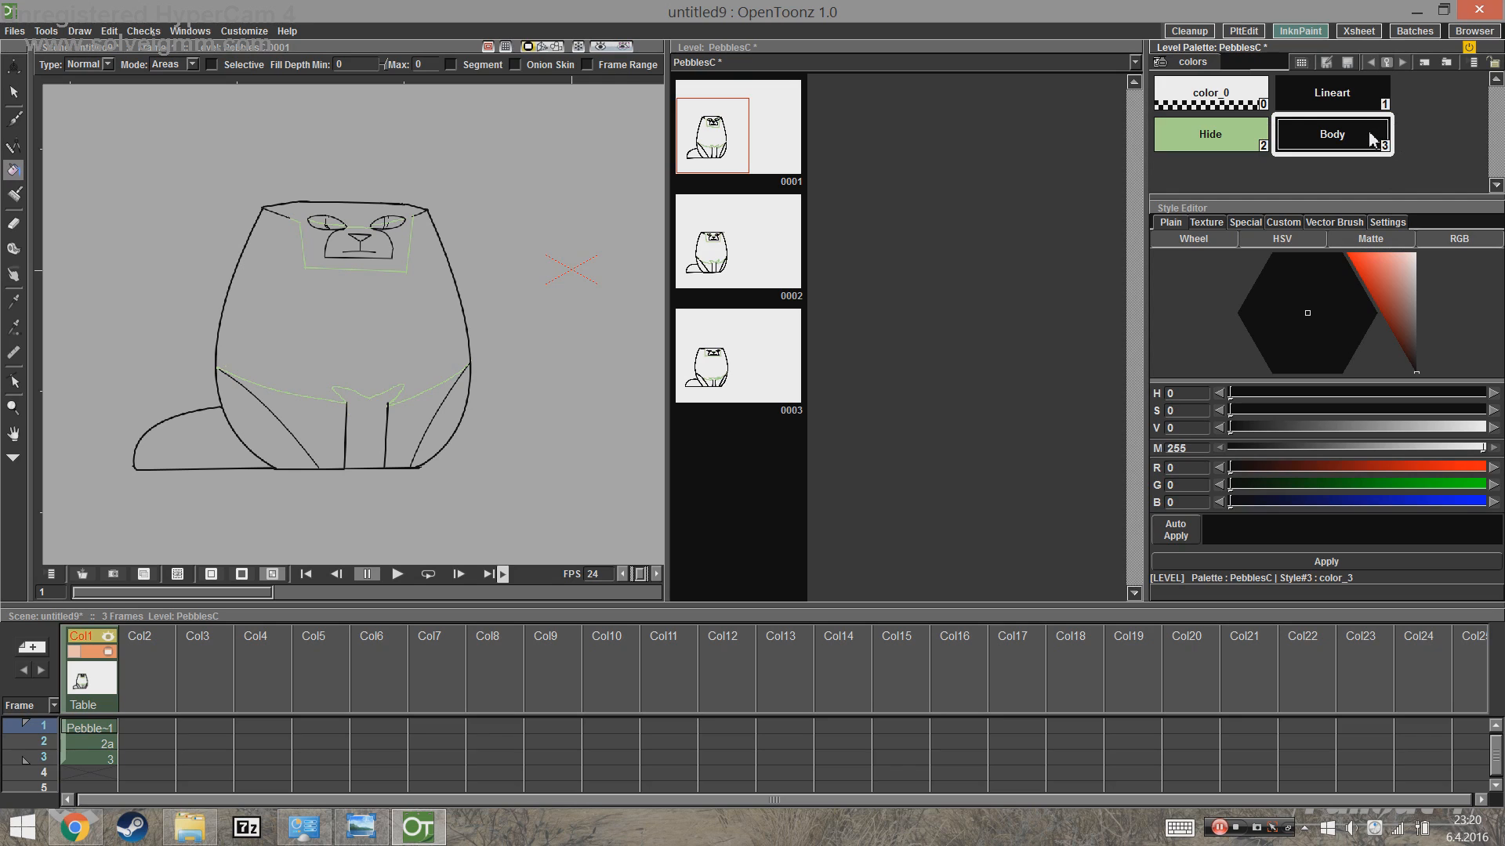
# Step: Set the Body style's colour to RGB 193, 168, 168 and apply it
pyautogui.moveTo(1406, 262); pyautogui.dragTo(1409, 284)
pyautogui.click(1339, 563)
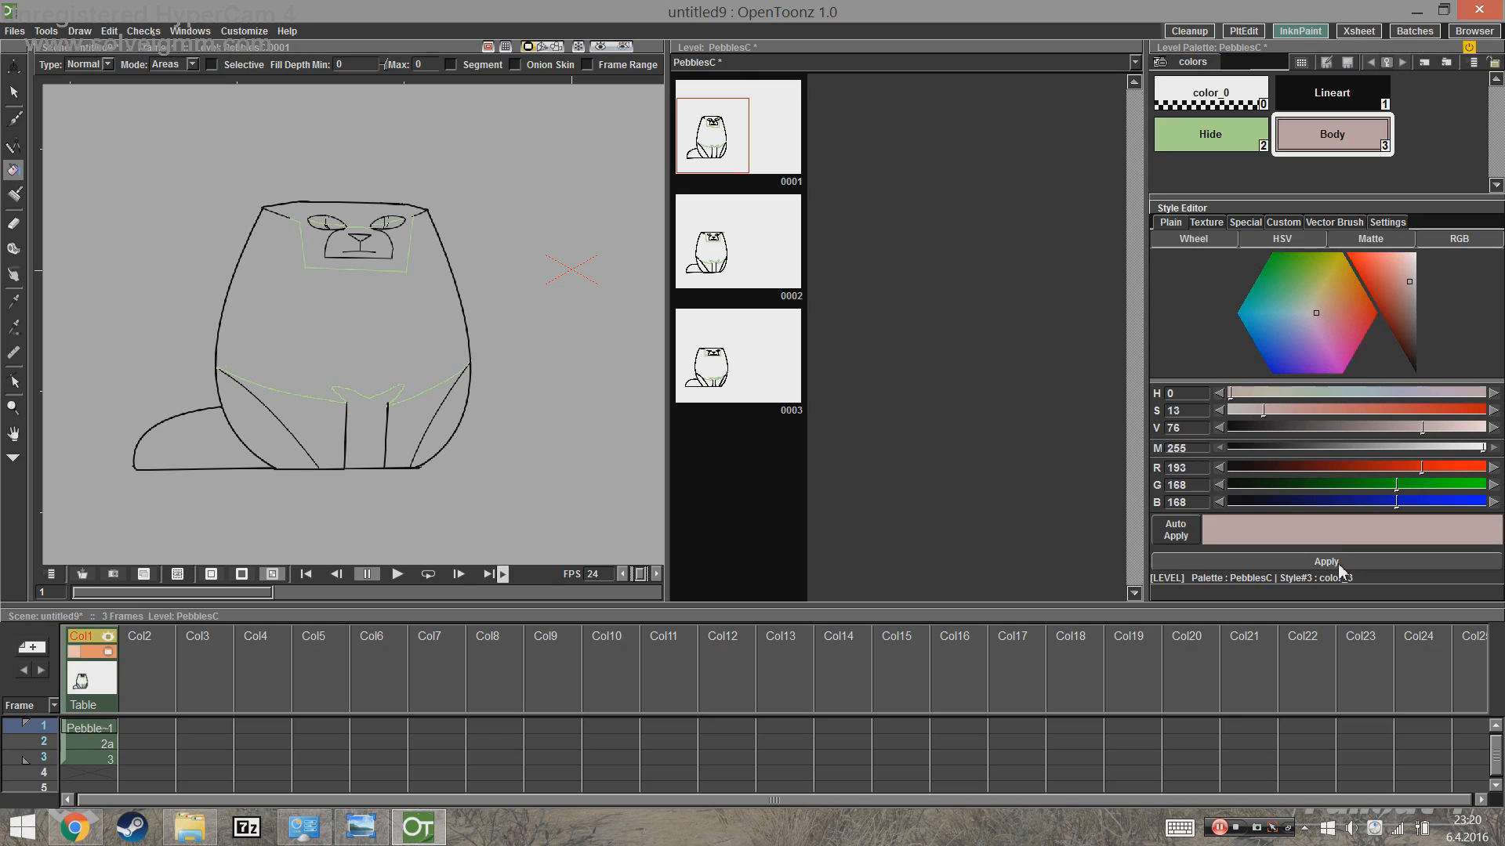
# Step: Add a new palette style named Fluff and create one more new style after it
pyautogui.click(1424, 62)
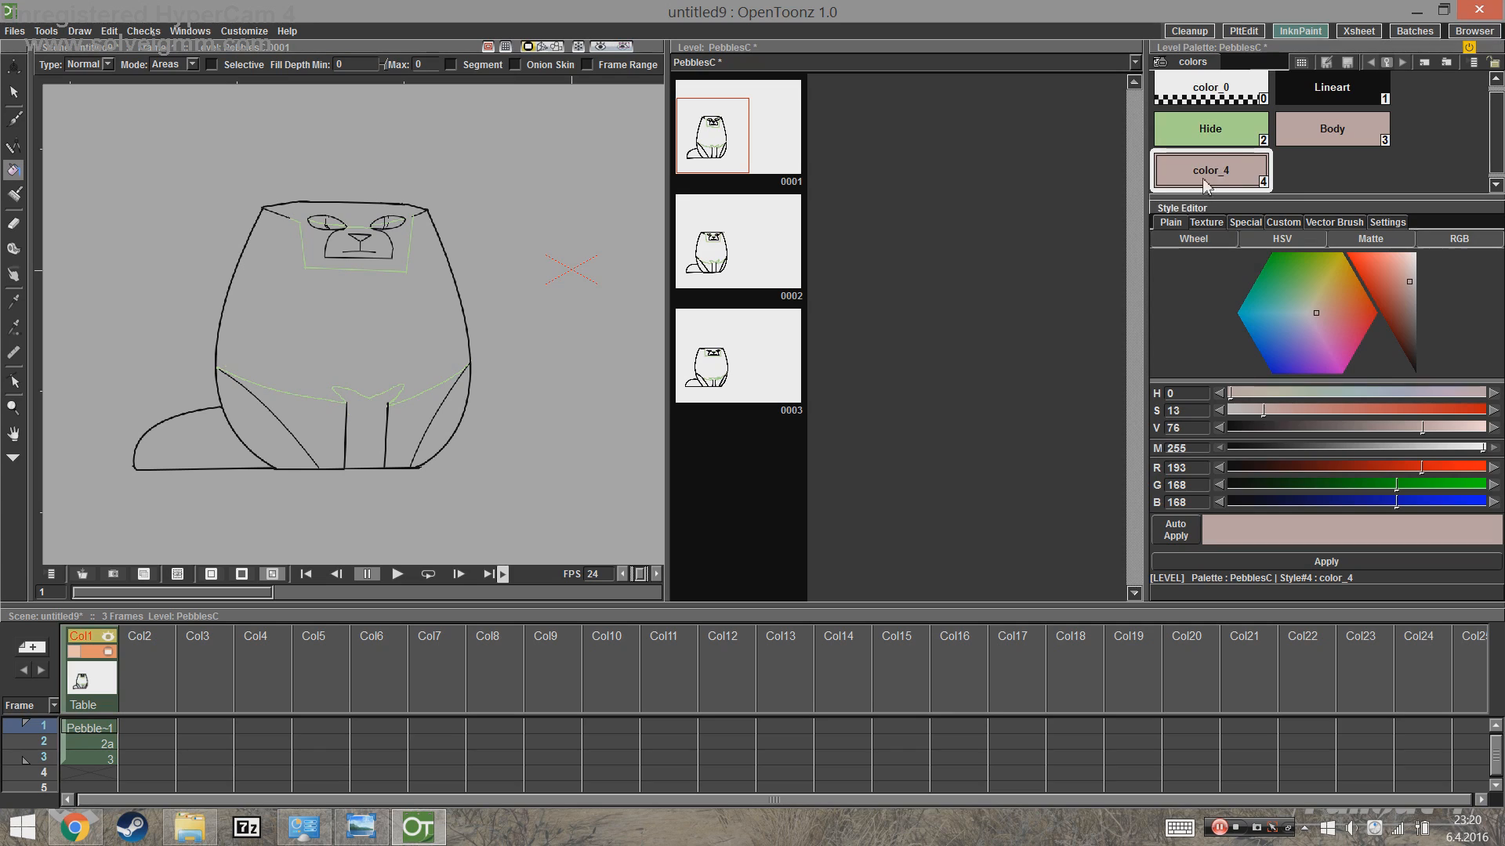
pyautogui.doubleClick(1227, 175)
pyautogui.write('Fl')
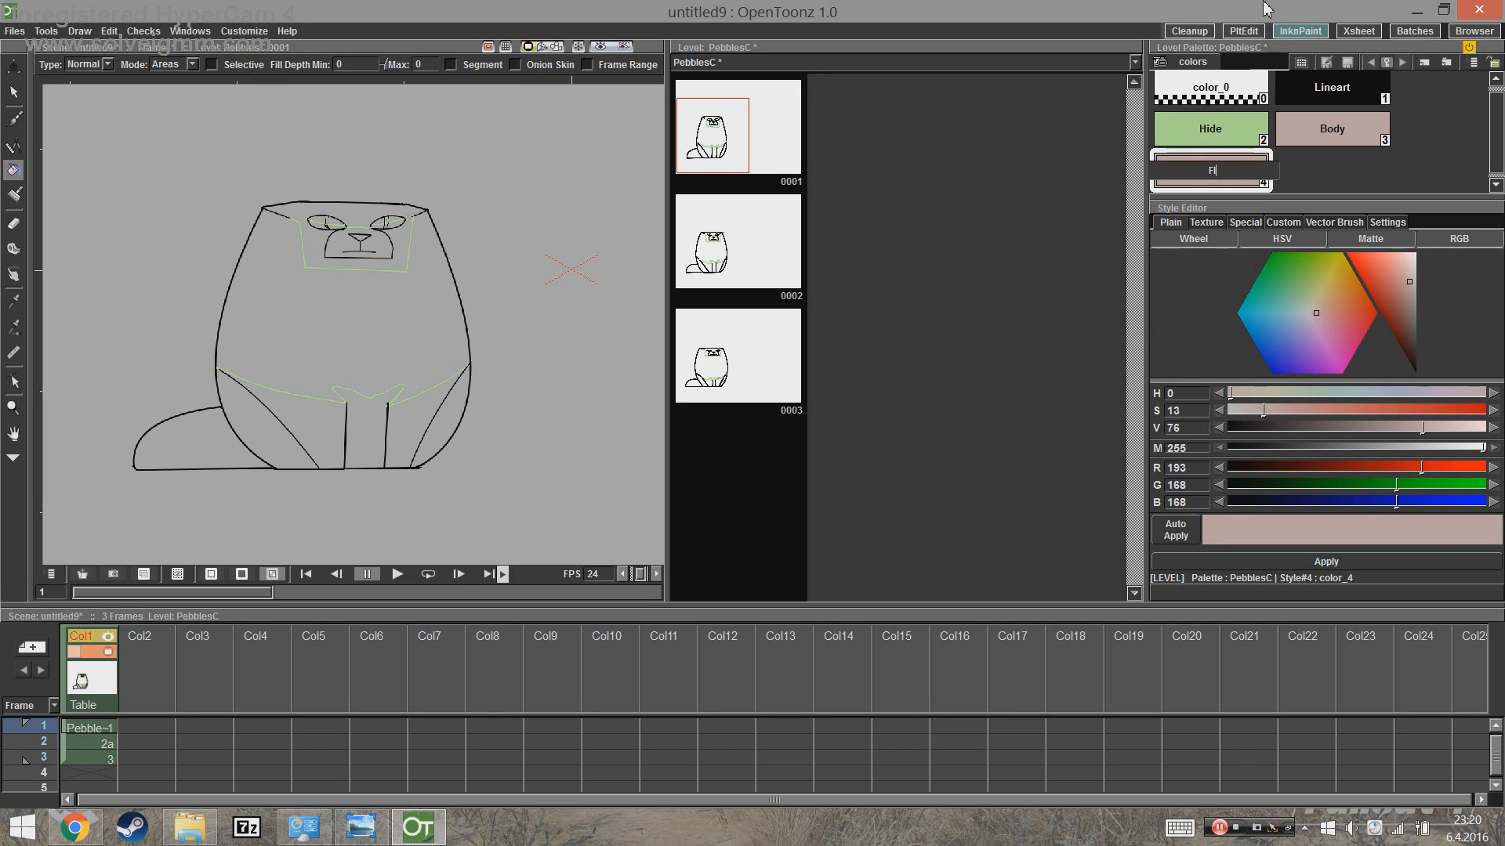
pyautogui.write('uff')
pyautogui.press('Return')
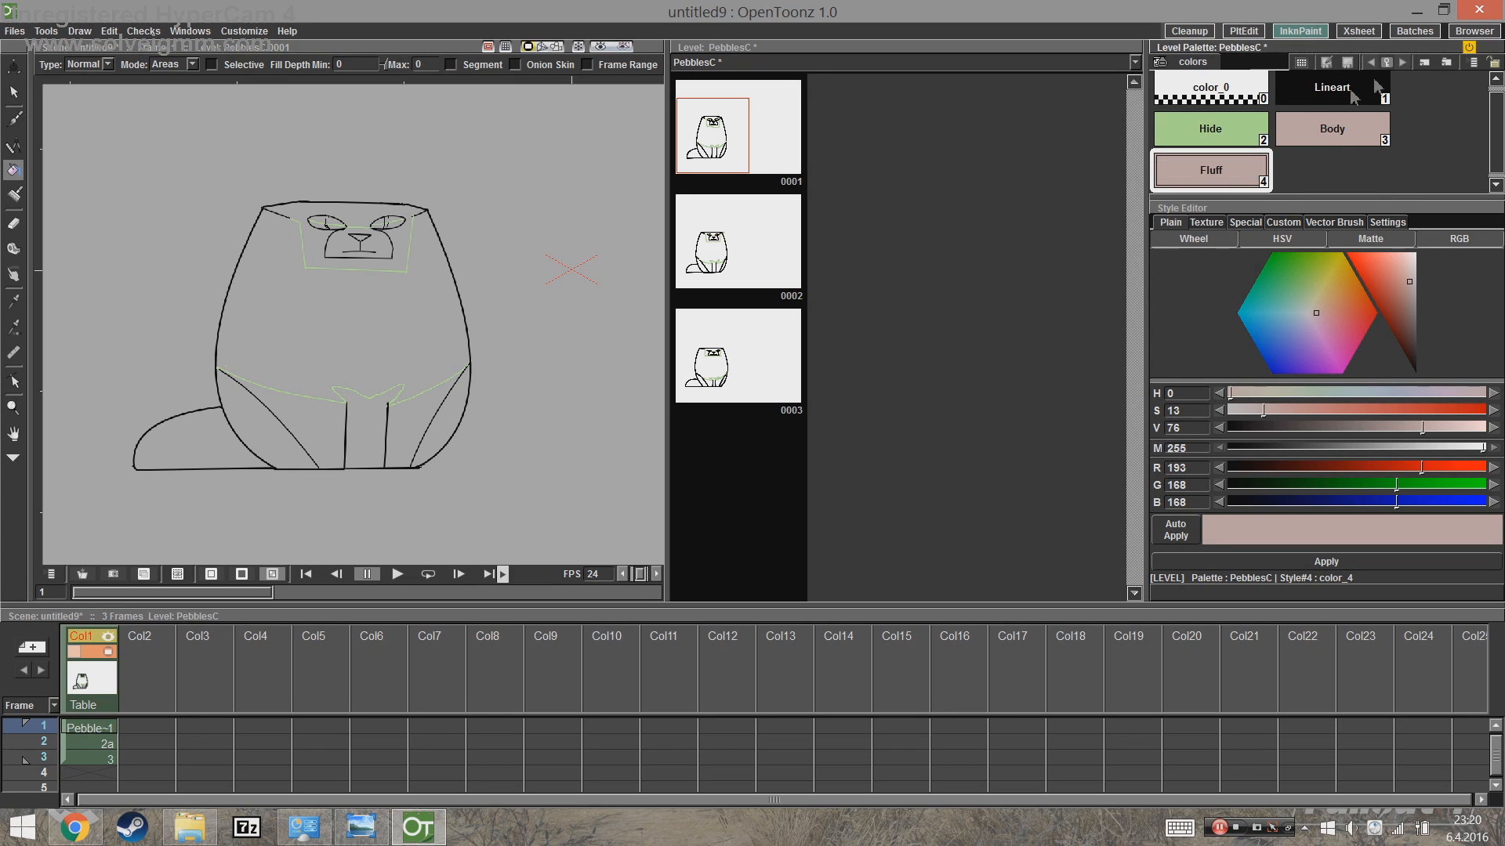
pyautogui.click(1424, 61)
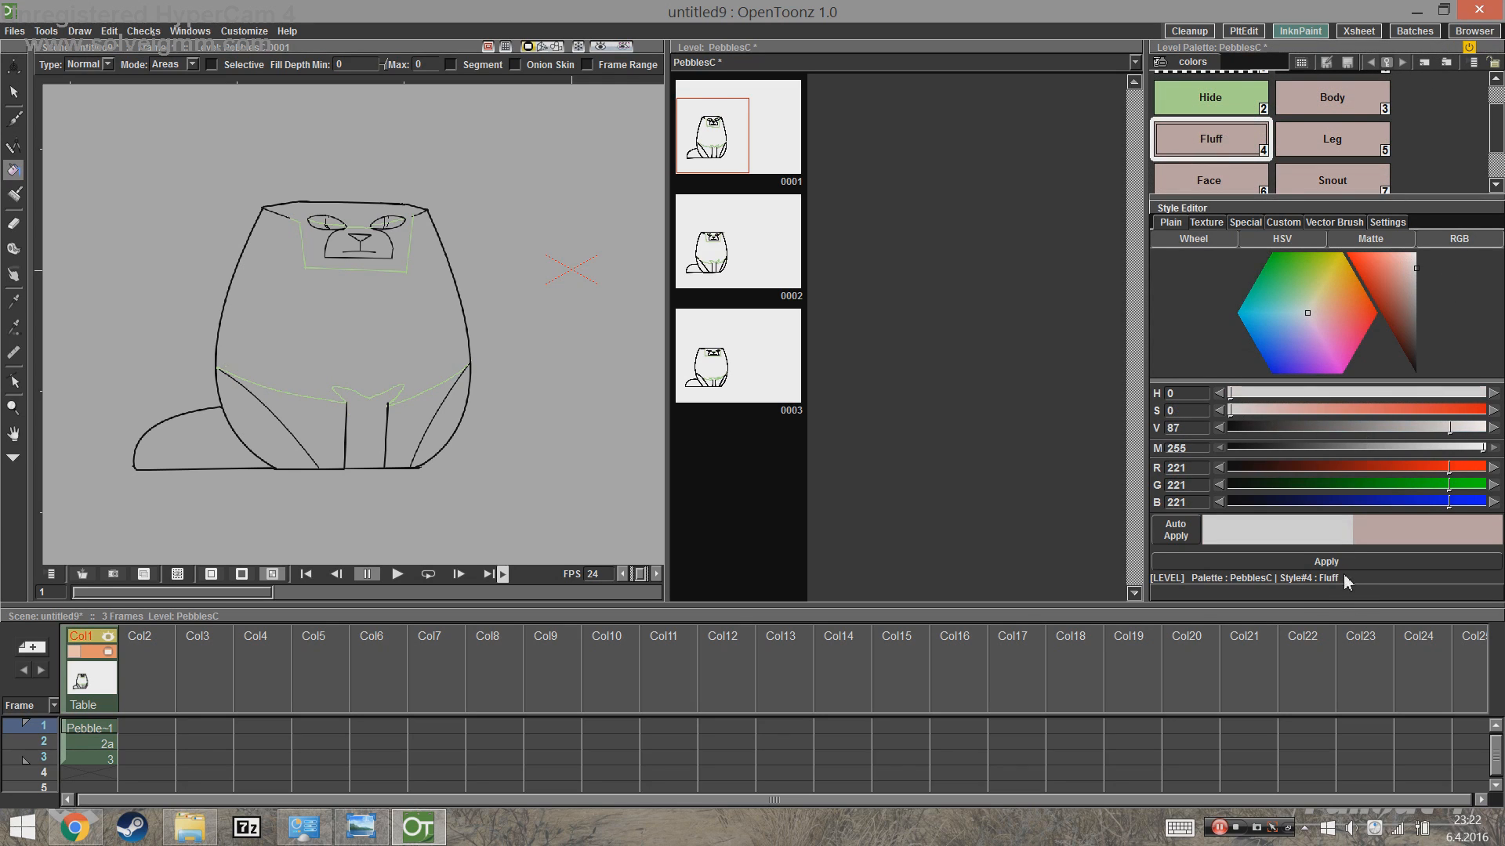
# Step: Darken the Leg style to a V value of 50 and apply it
pyautogui.click(1353, 129)
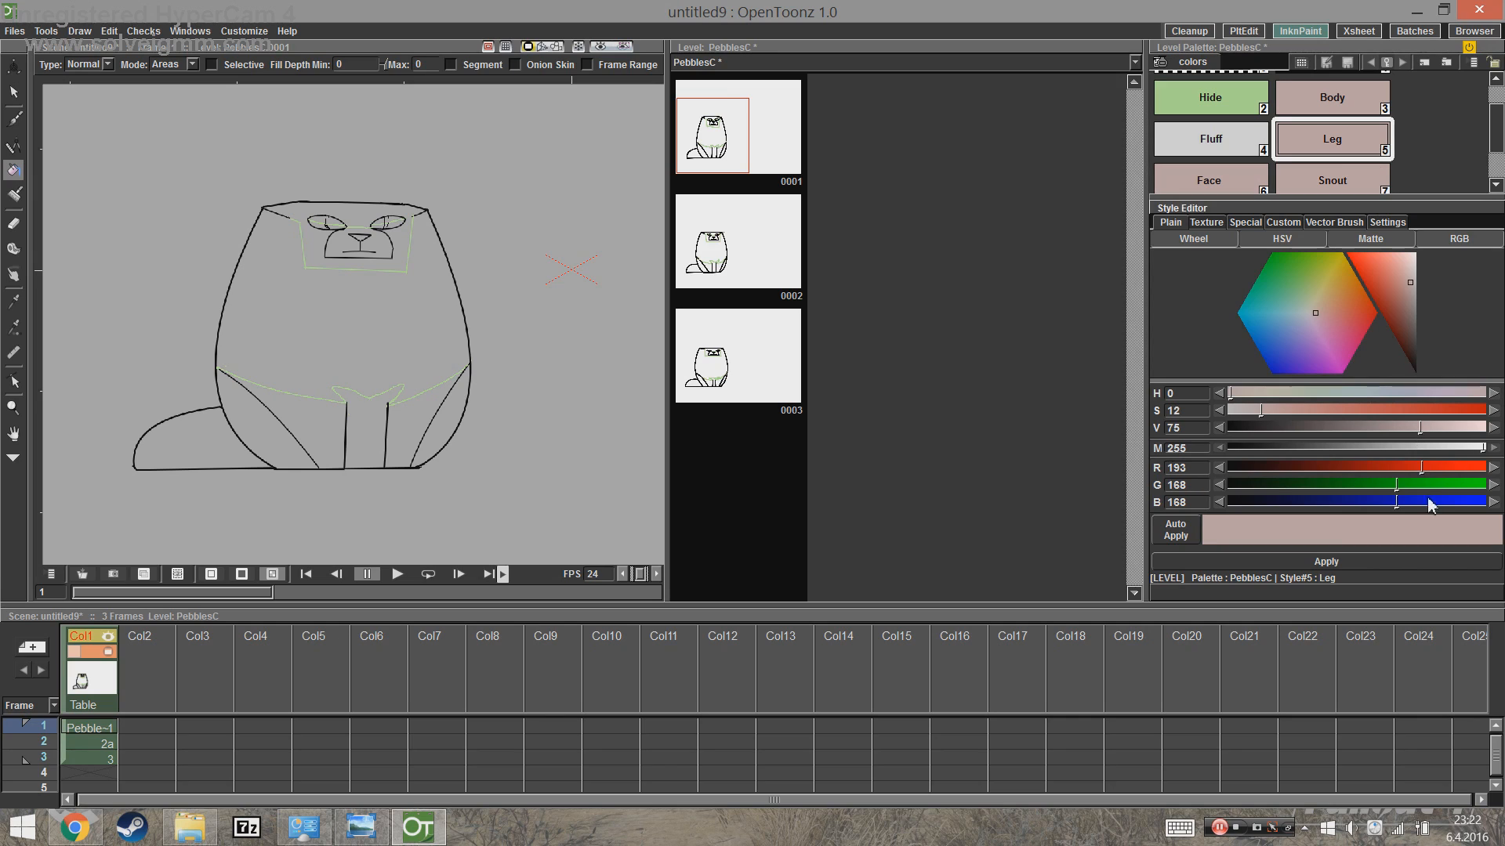
pyautogui.moveTo(1422, 428); pyautogui.dragTo(1356, 428)
pyautogui.click(1326, 562)
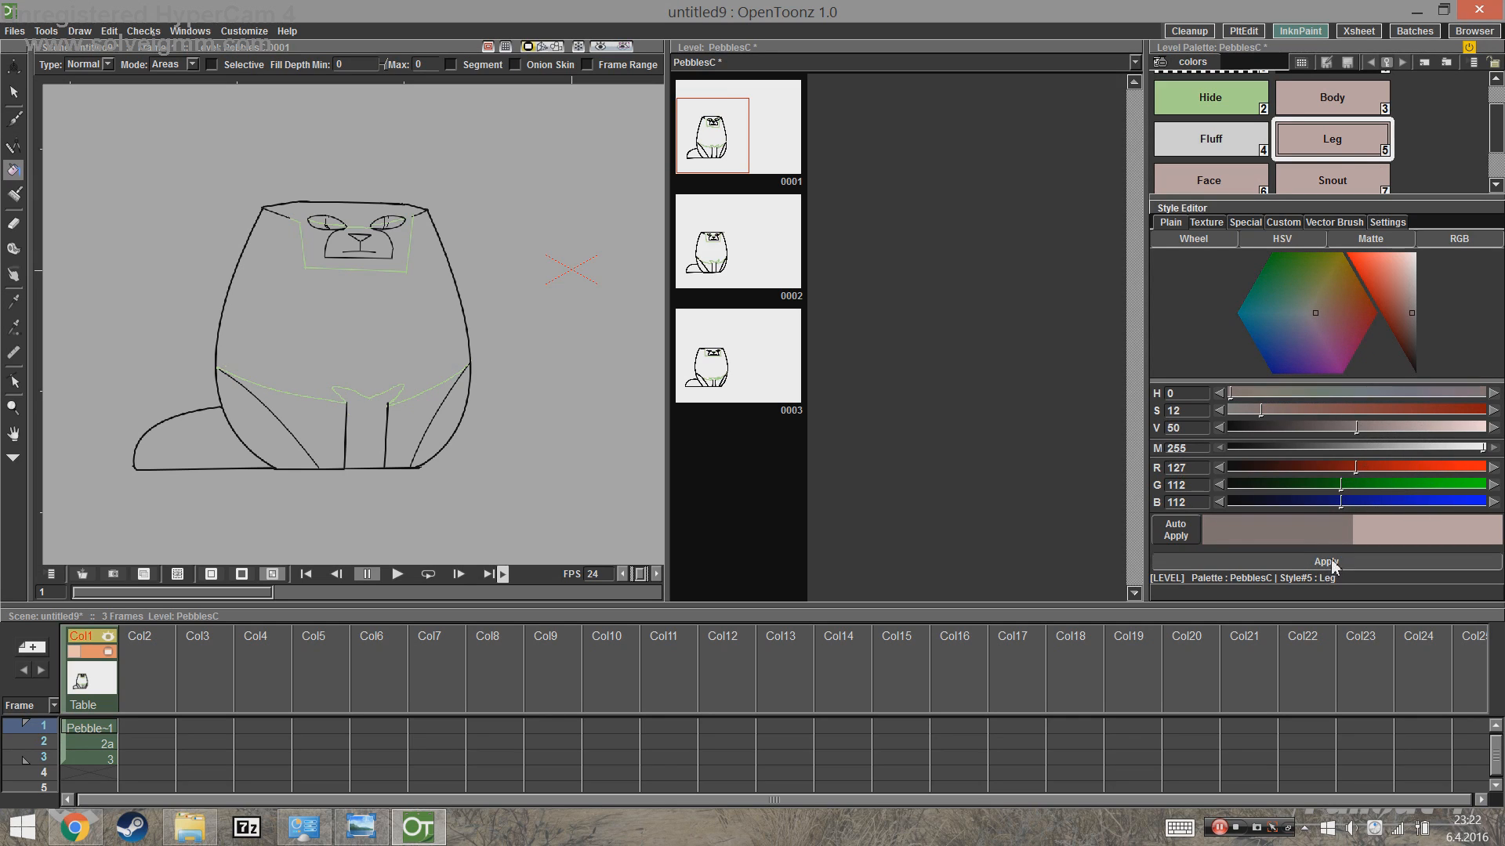
# Step: Set the Face style to a saturation of 34 and a V value of 54 and apply it
pyautogui.click(1220, 182)
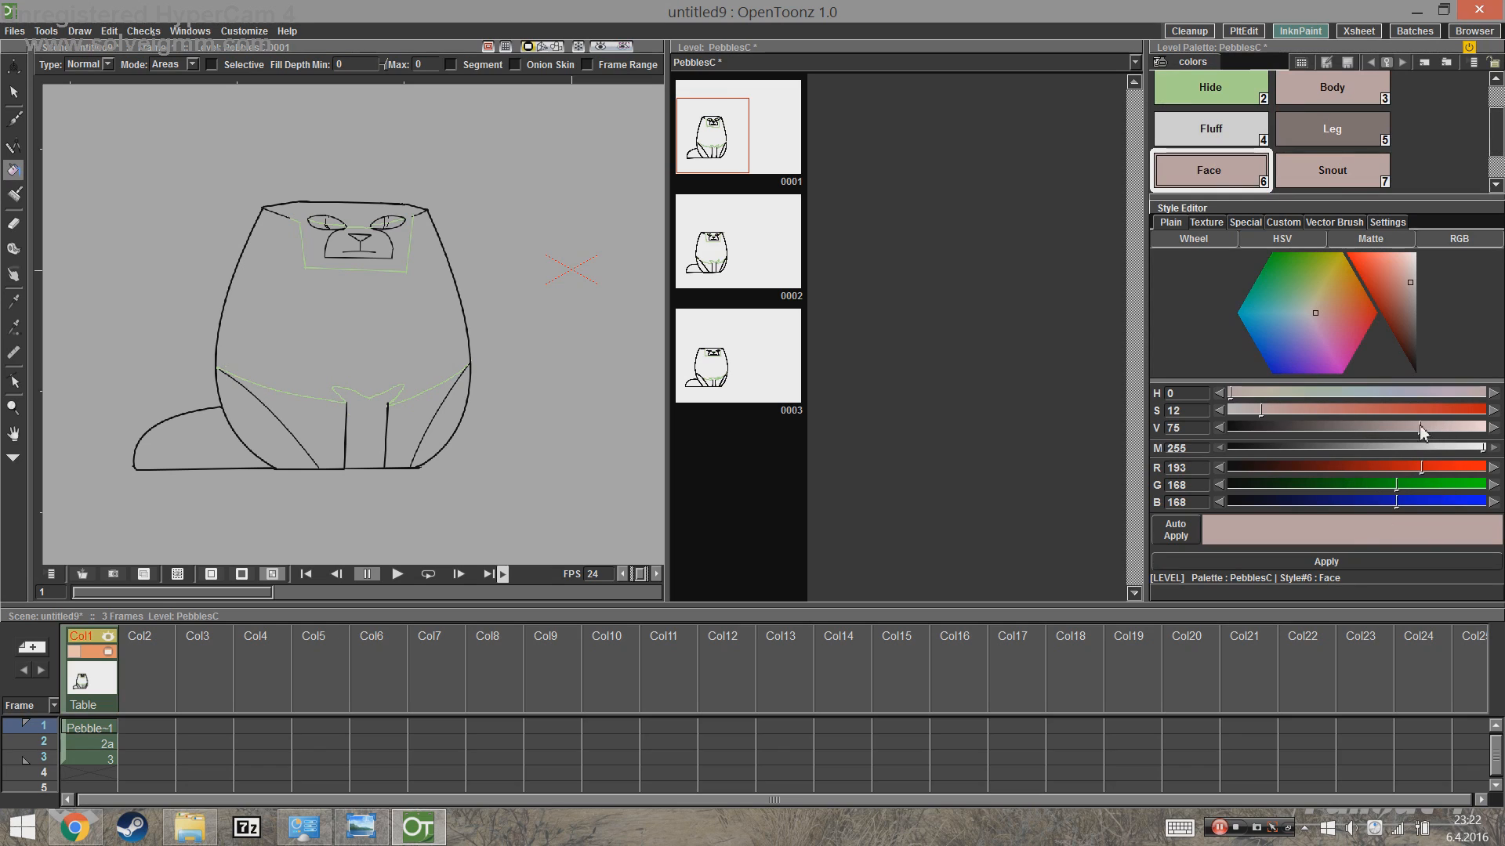
pyautogui.moveTo(1421, 429); pyautogui.dragTo(1366, 429)
pyautogui.moveTo(1262, 410); pyautogui.dragTo(1322, 422)
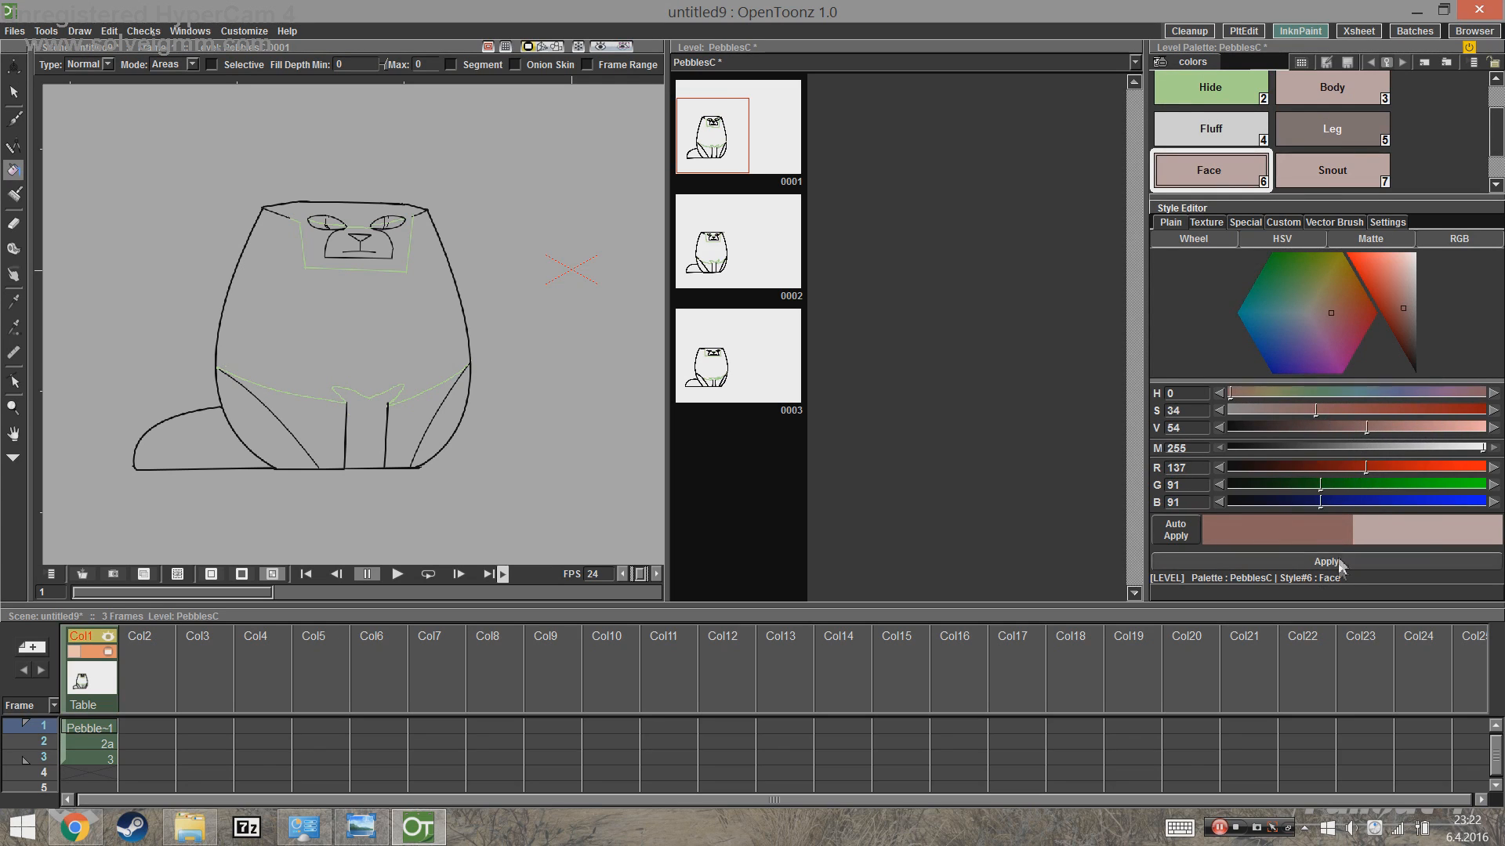
pyautogui.click(1305, 562)
# Step: Set the Snout style's colour to RGB 102, 105, 90 and apply it
pyautogui.click(1343, 177)
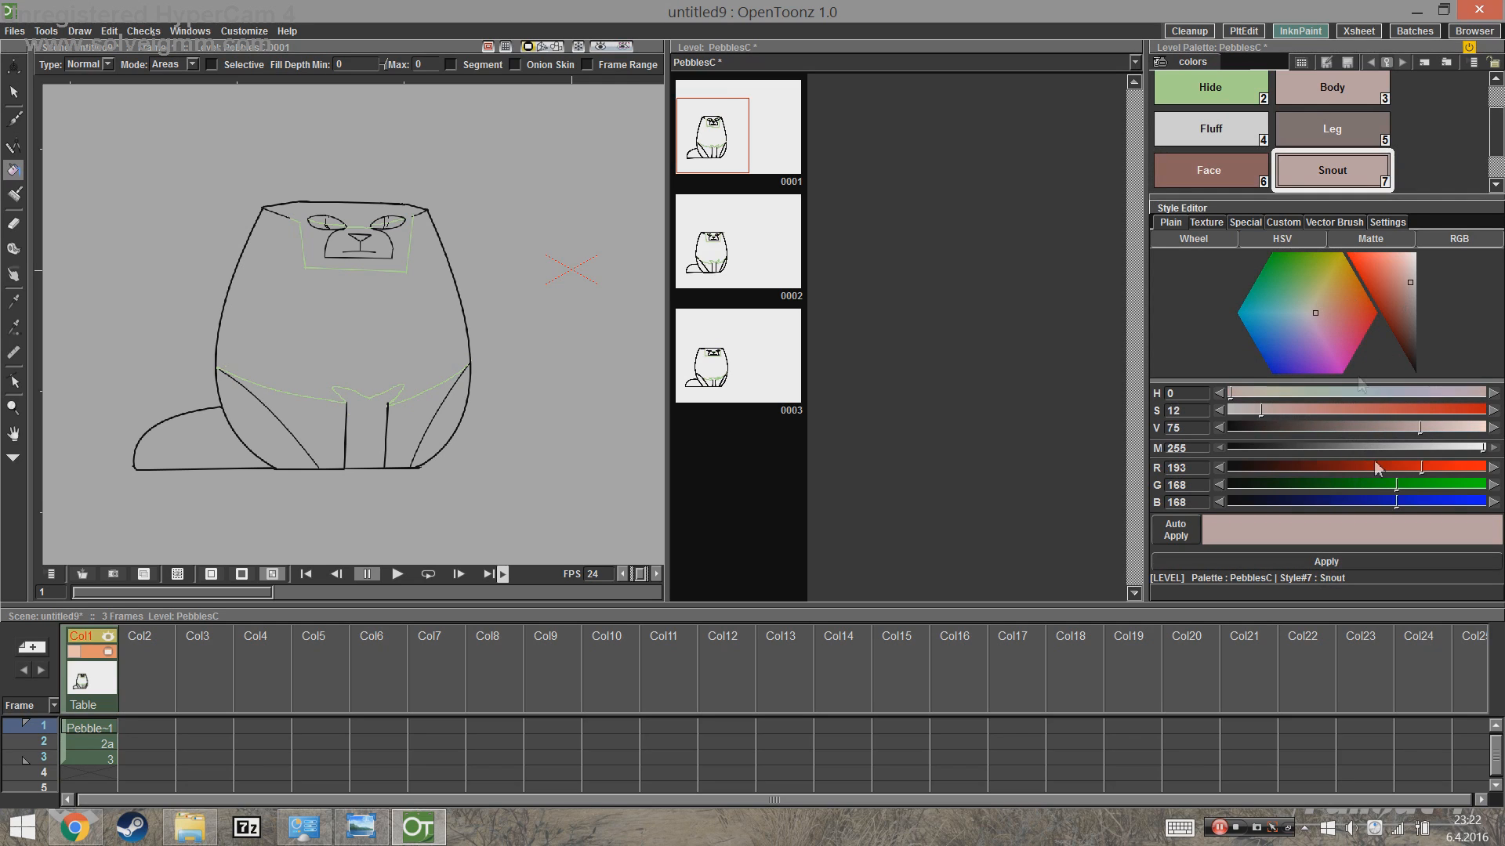
pyautogui.moveTo(1417, 426); pyautogui.dragTo(1330, 427)
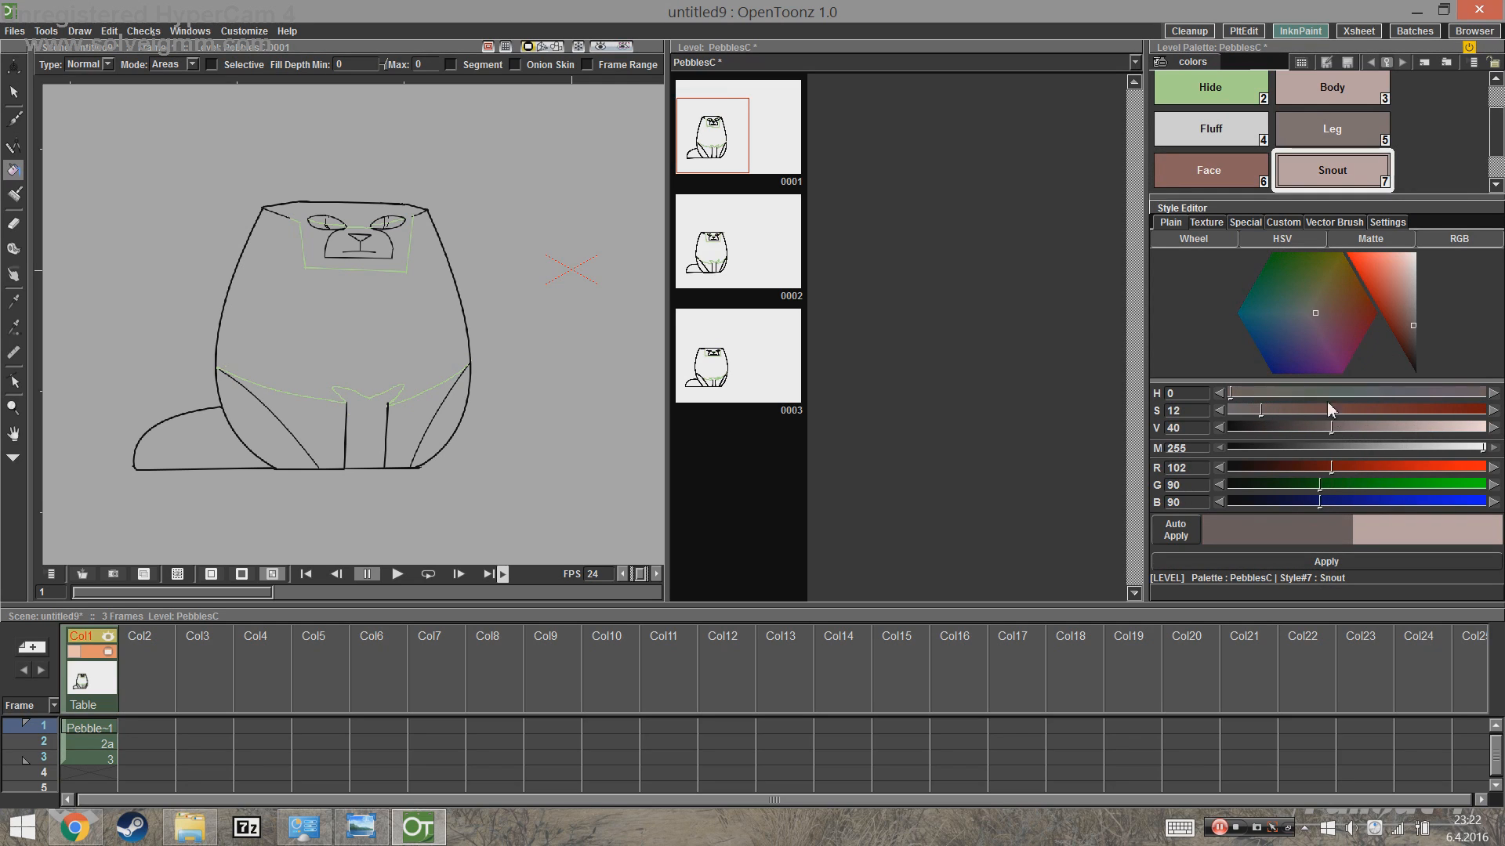
pyautogui.moveTo(1338, 485)
pyautogui.mouseDown()
pyautogui.moveTo(1364, 485)
pyautogui.moveTo(1335, 495)
pyautogui.mouseUp()
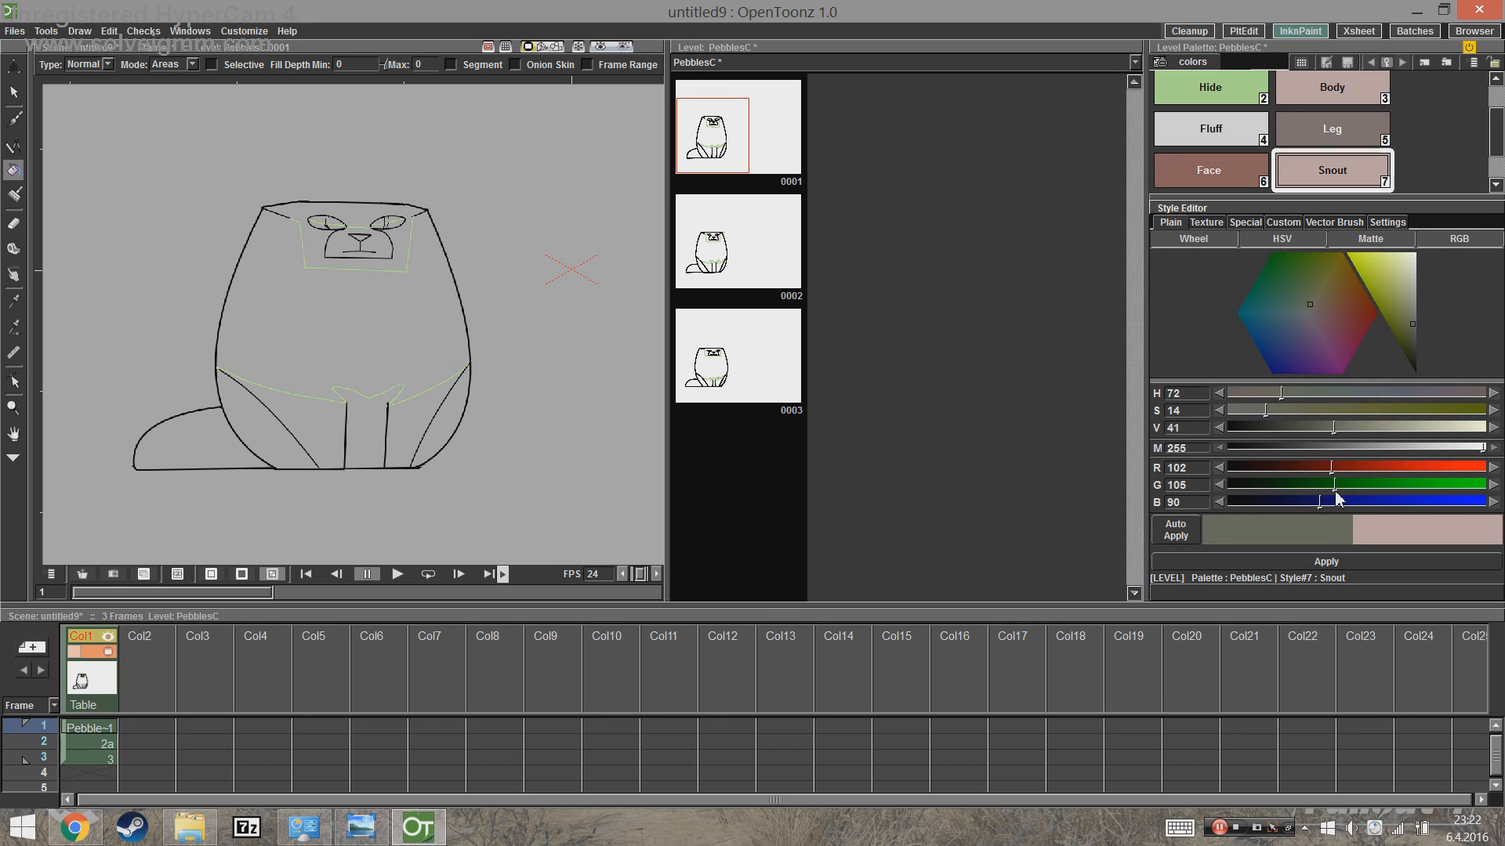
pyautogui.click(1326, 562)
pyautogui.scroll(-1, 1269, 133)
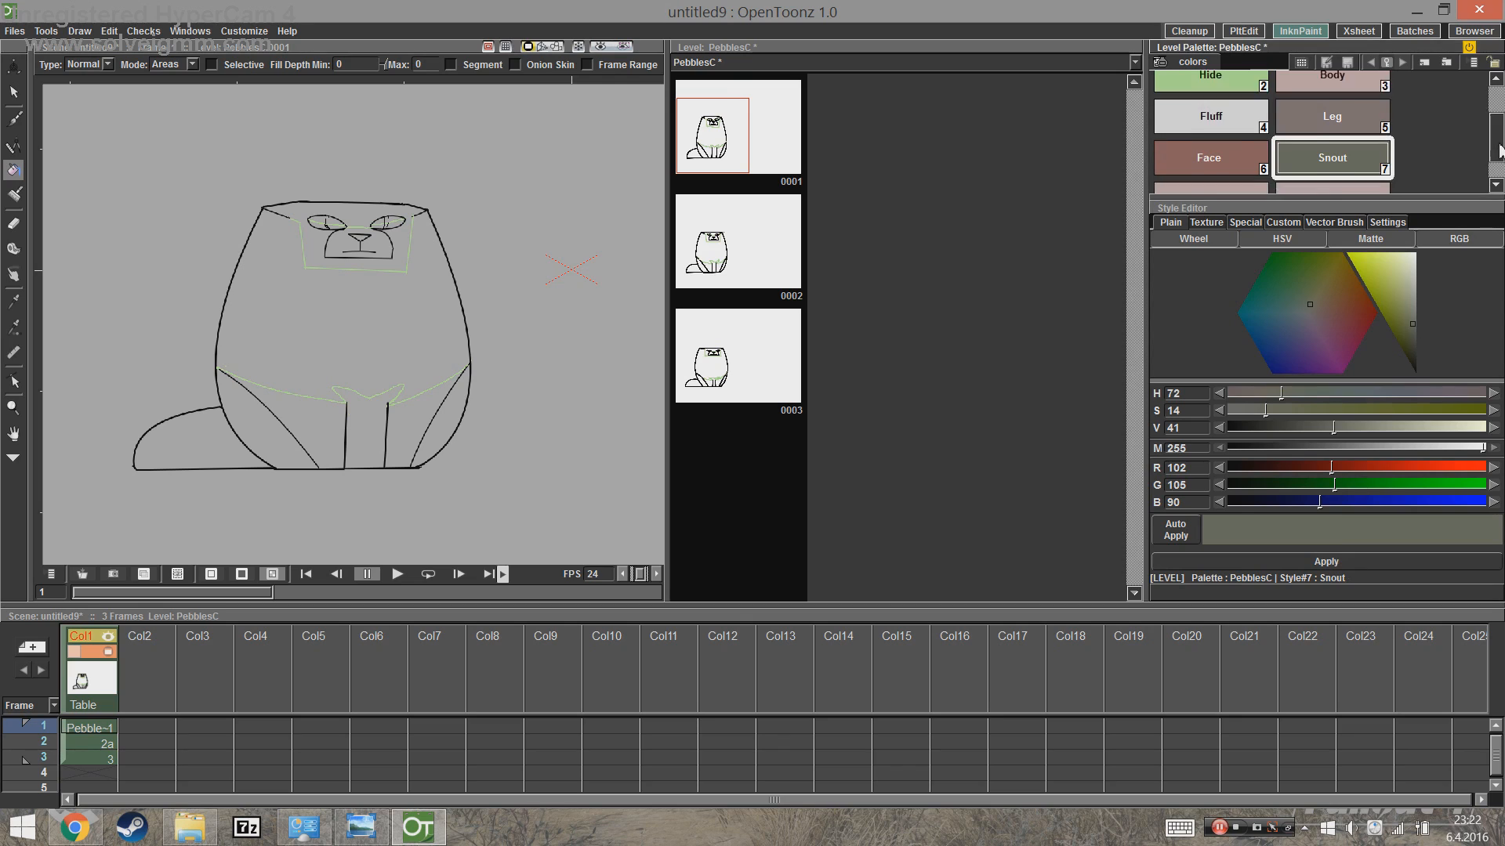
# Step: Set the Eye1 style to a pale yellow with H 55 and S 27, and apply it
pyautogui.click(1241, 176)
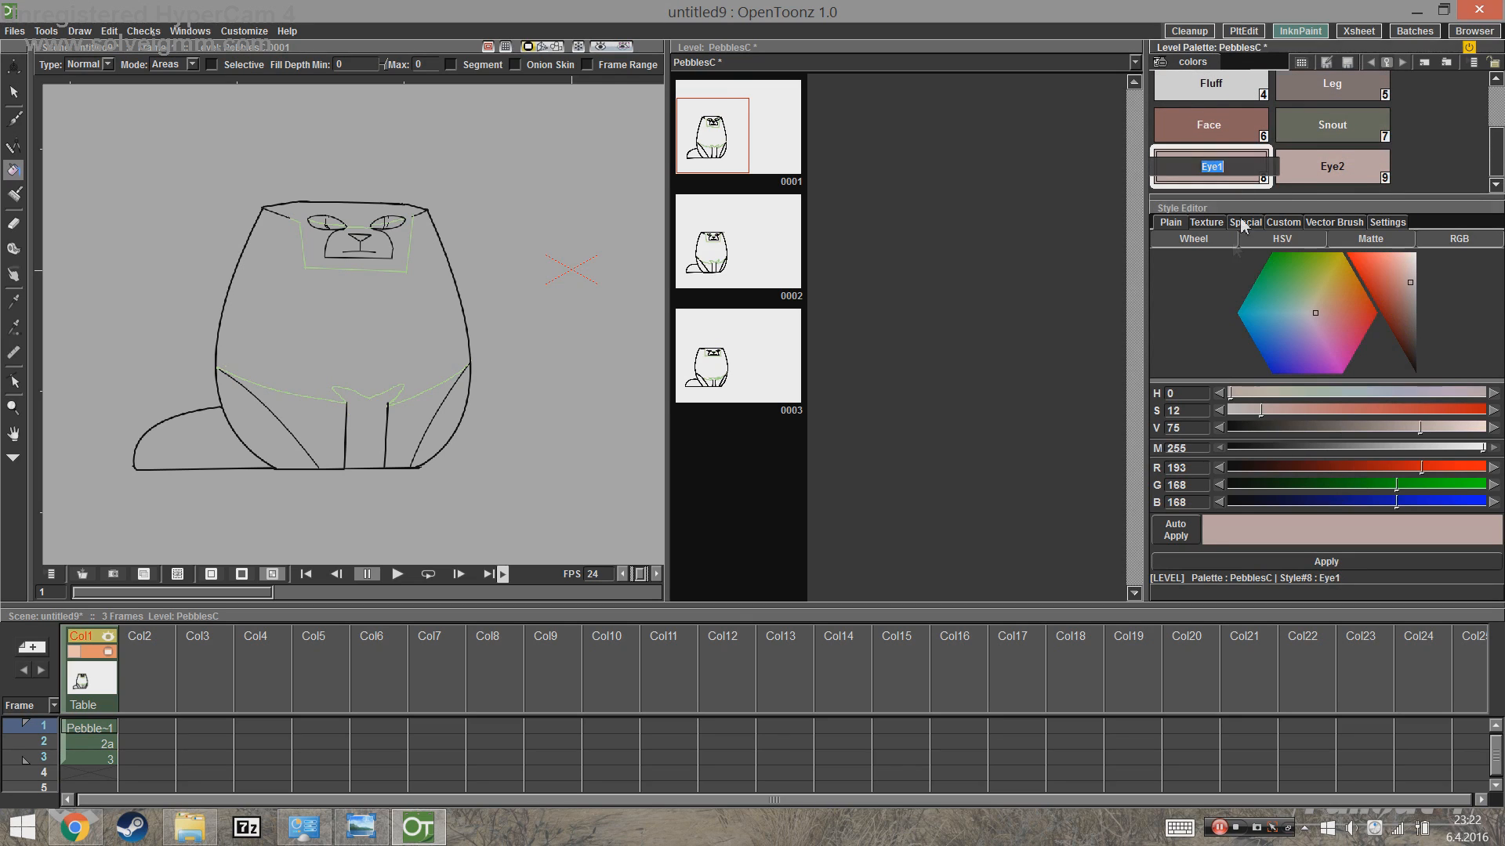
pyautogui.moveTo(1346, 295)
pyautogui.mouseDown()
pyautogui.moveTo(1338, 263)
pyautogui.moveTo(1404, 273)
pyautogui.mouseUp()
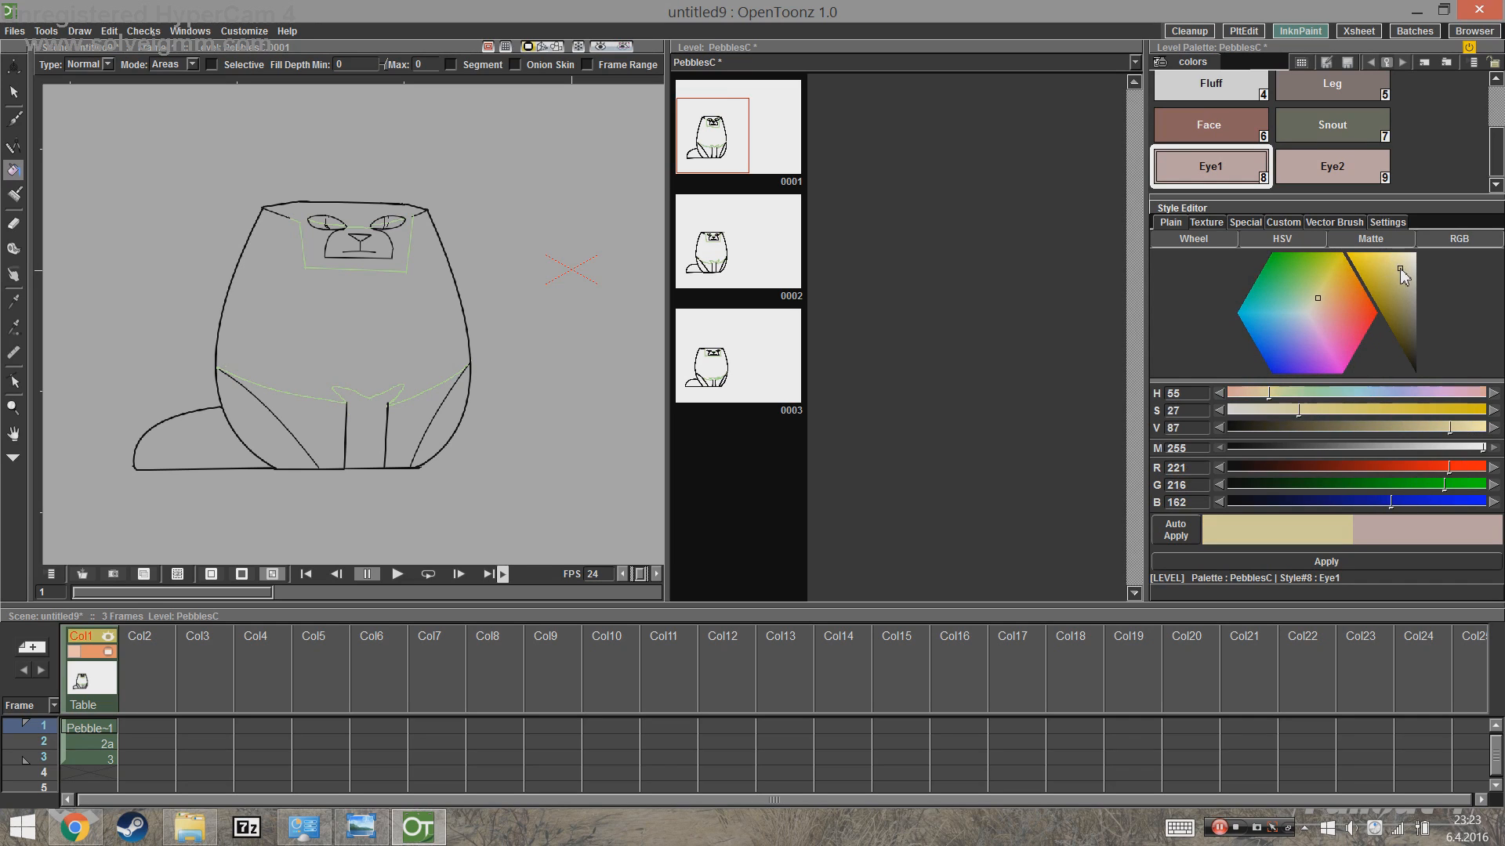
pyautogui.click(1381, 562)
# Step: Set the Eye2 style to an orange with H 30, S 90 and V 83, and apply it
pyautogui.click(1332, 167)
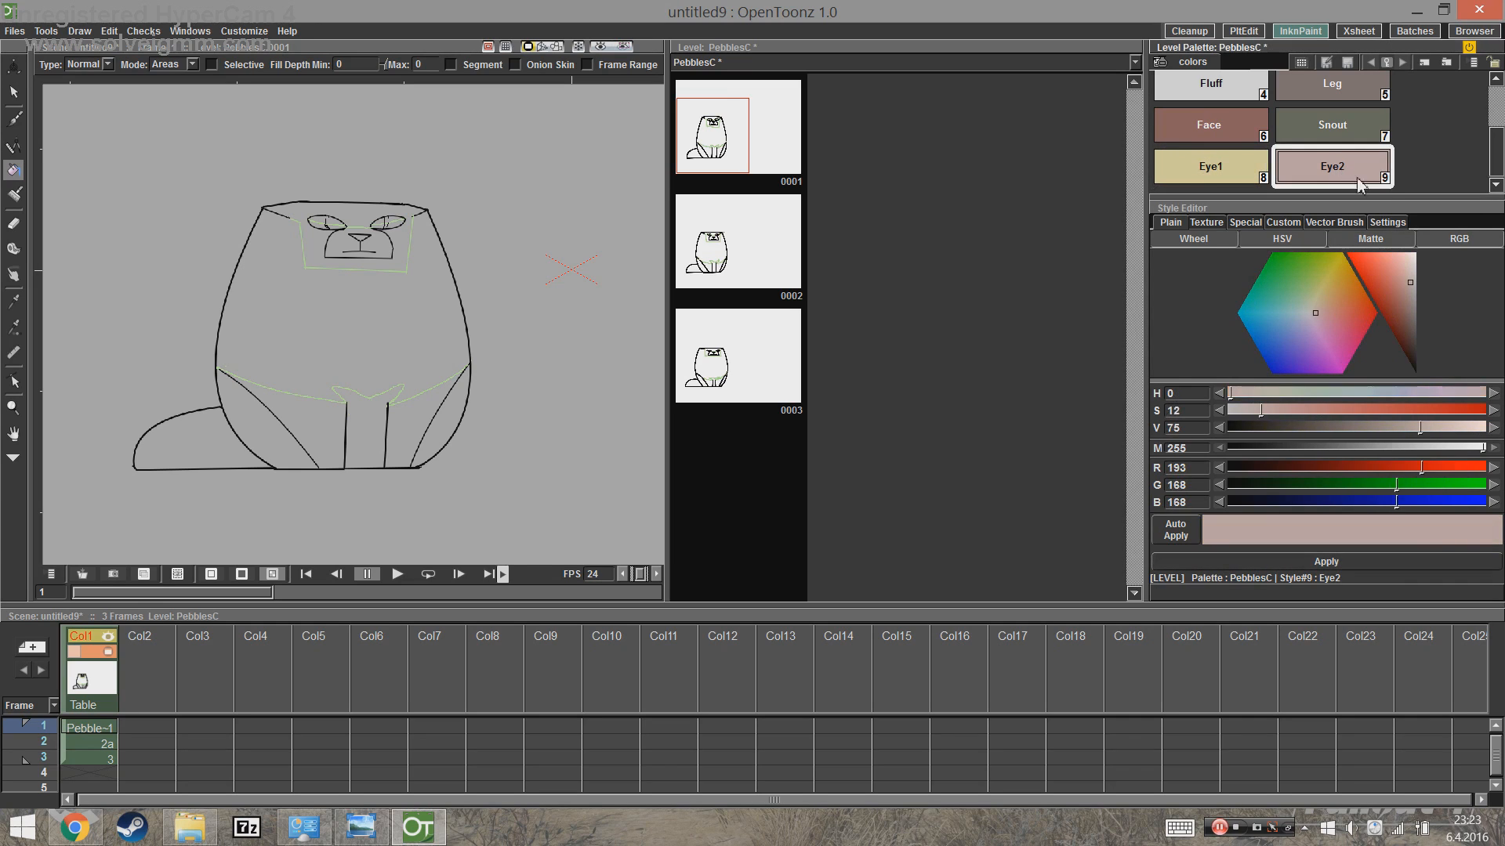
pyautogui.click(1330, 304)
pyautogui.moveTo(1330, 304)
pyautogui.mouseDown()
pyautogui.moveTo(1345, 276)
pyautogui.moveTo(1359, 302)
pyautogui.moveTo(1344, 278)
pyautogui.moveTo(1354, 294)
pyautogui.moveTo(1376, 266)
pyautogui.moveTo(1363, 273)
pyautogui.mouseUp()
pyautogui.click(1365, 564)
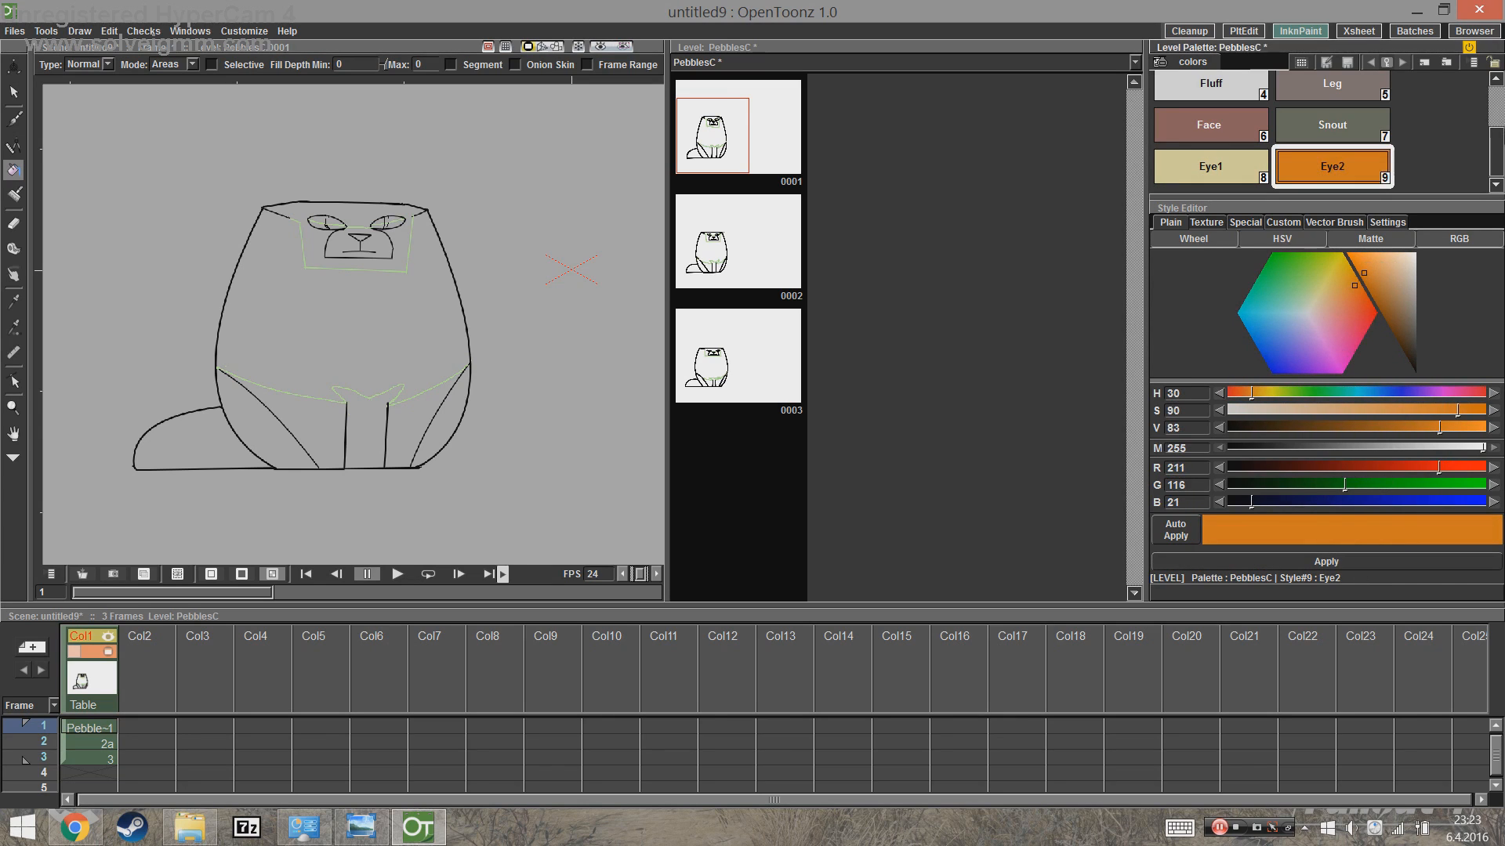
# Step: Enlarge the palette area so all styles from color_0 to Eye2 fit, and select the Body style
pyautogui.moveTo(1426, 209); pyautogui.dragTo(1426, 313)
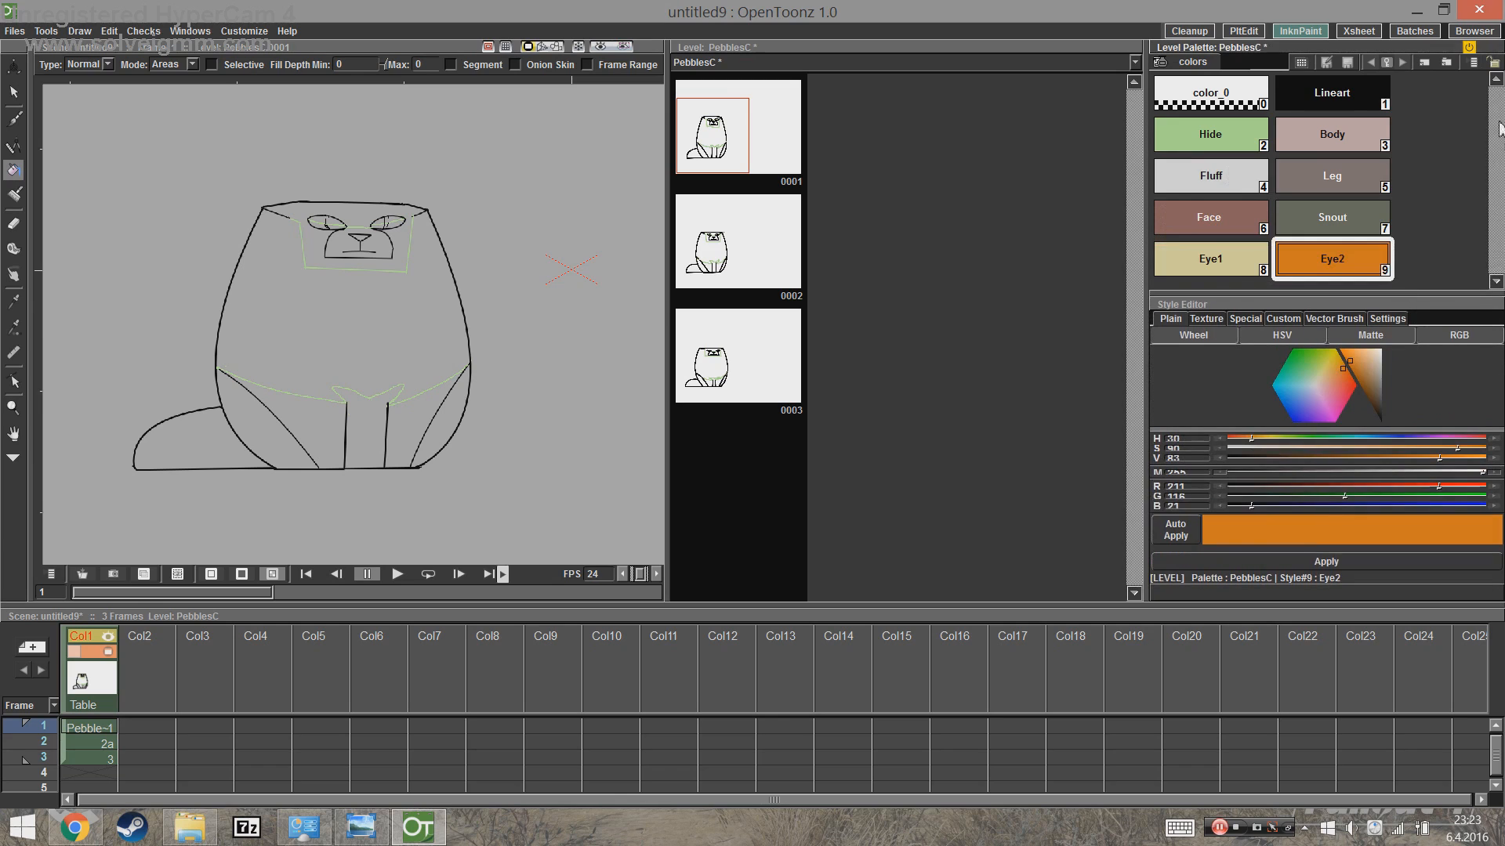
pyautogui.click(1257, 127)
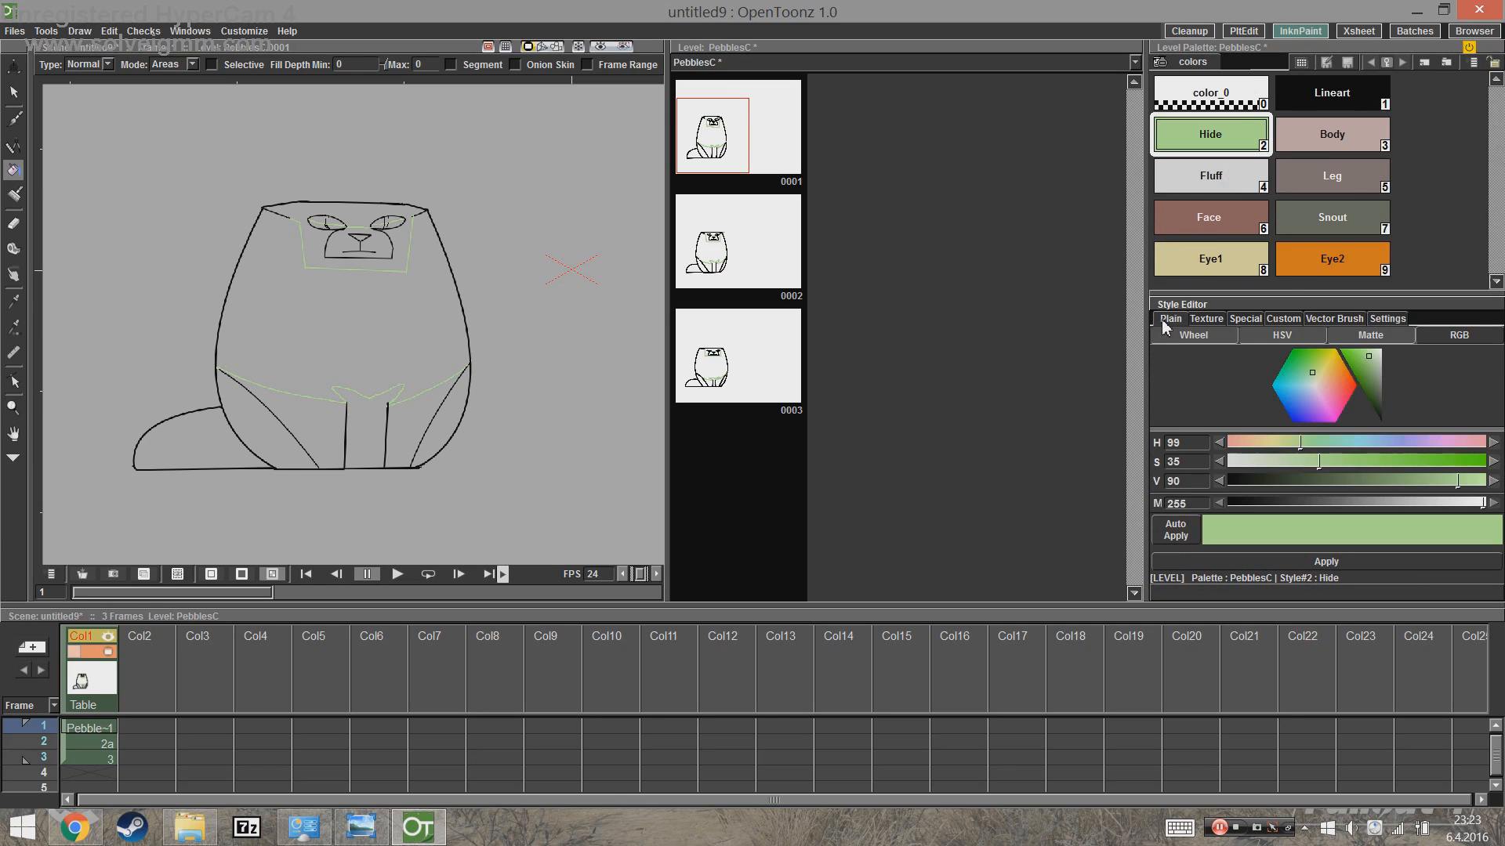
pyautogui.click(1348, 145)
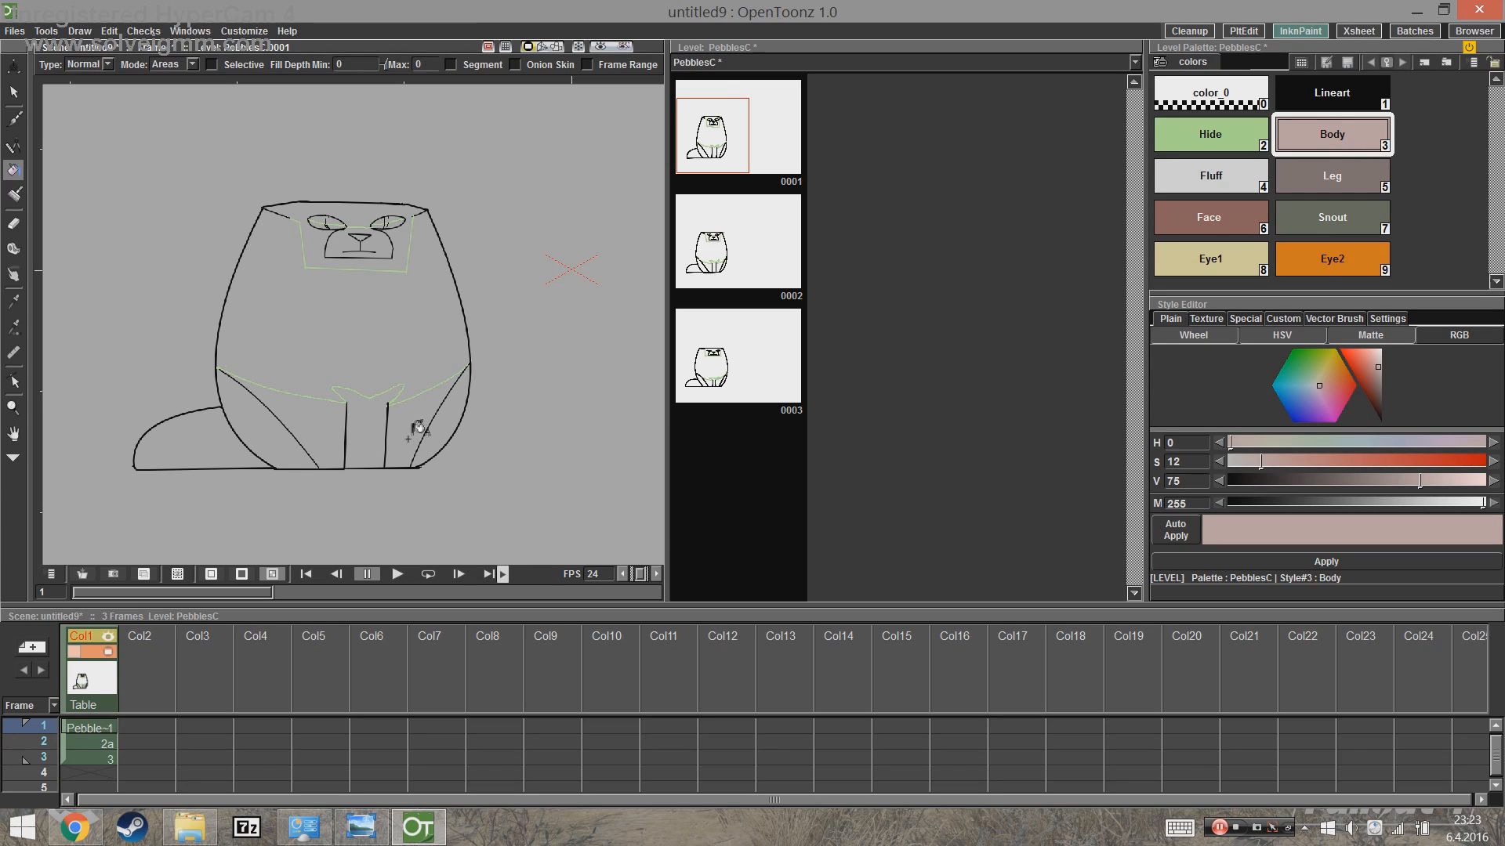
# Step: Fill both dark leg areas and the tail of the first drawing with the Leg style, with the viewer in preview mode
pyautogui.click(1354, 194)
pyautogui.click(415, 431)
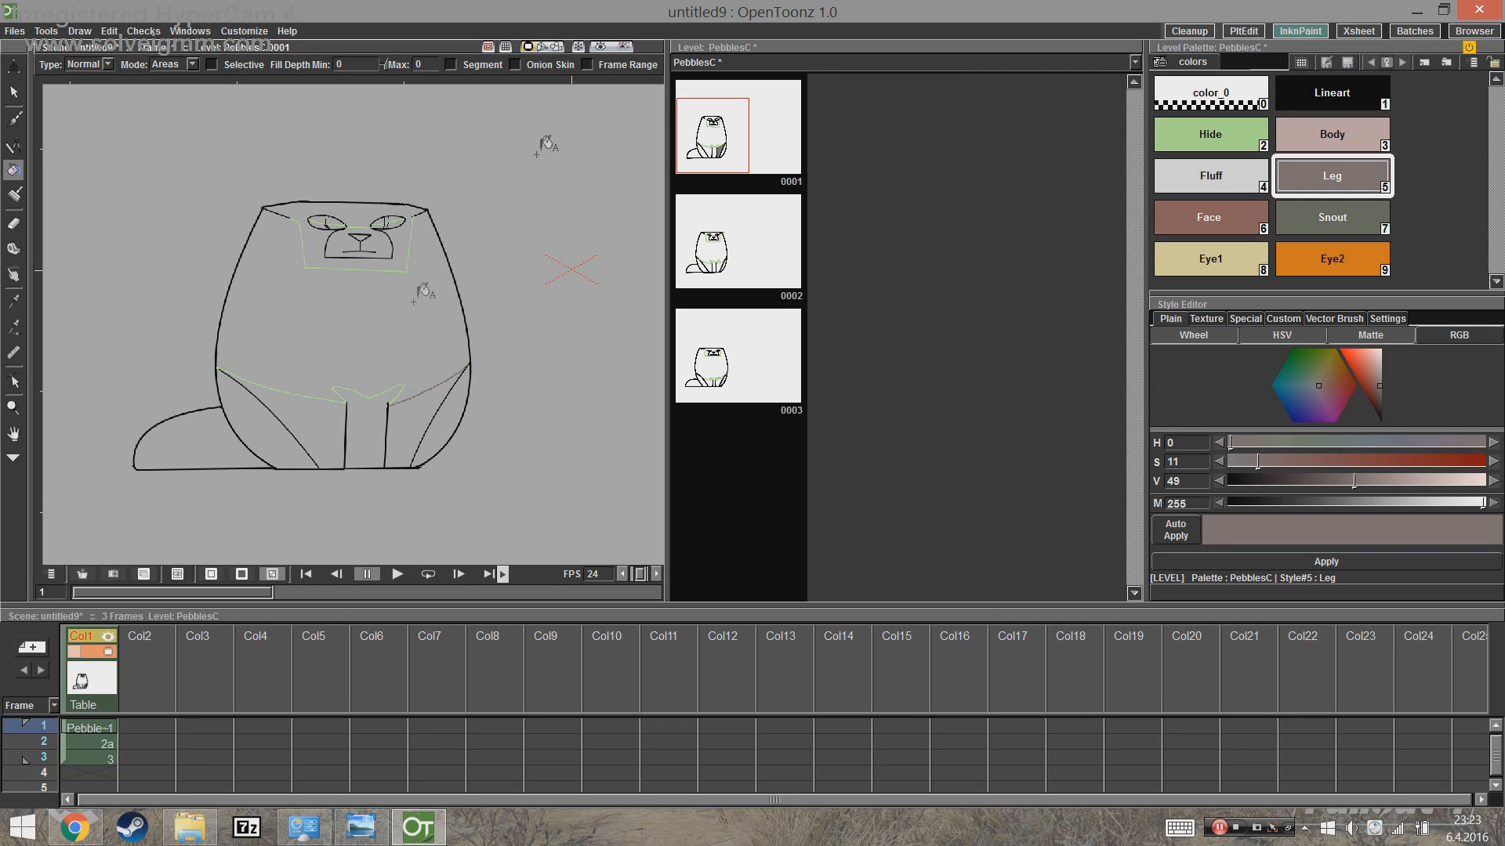
pyautogui.click(625, 47)
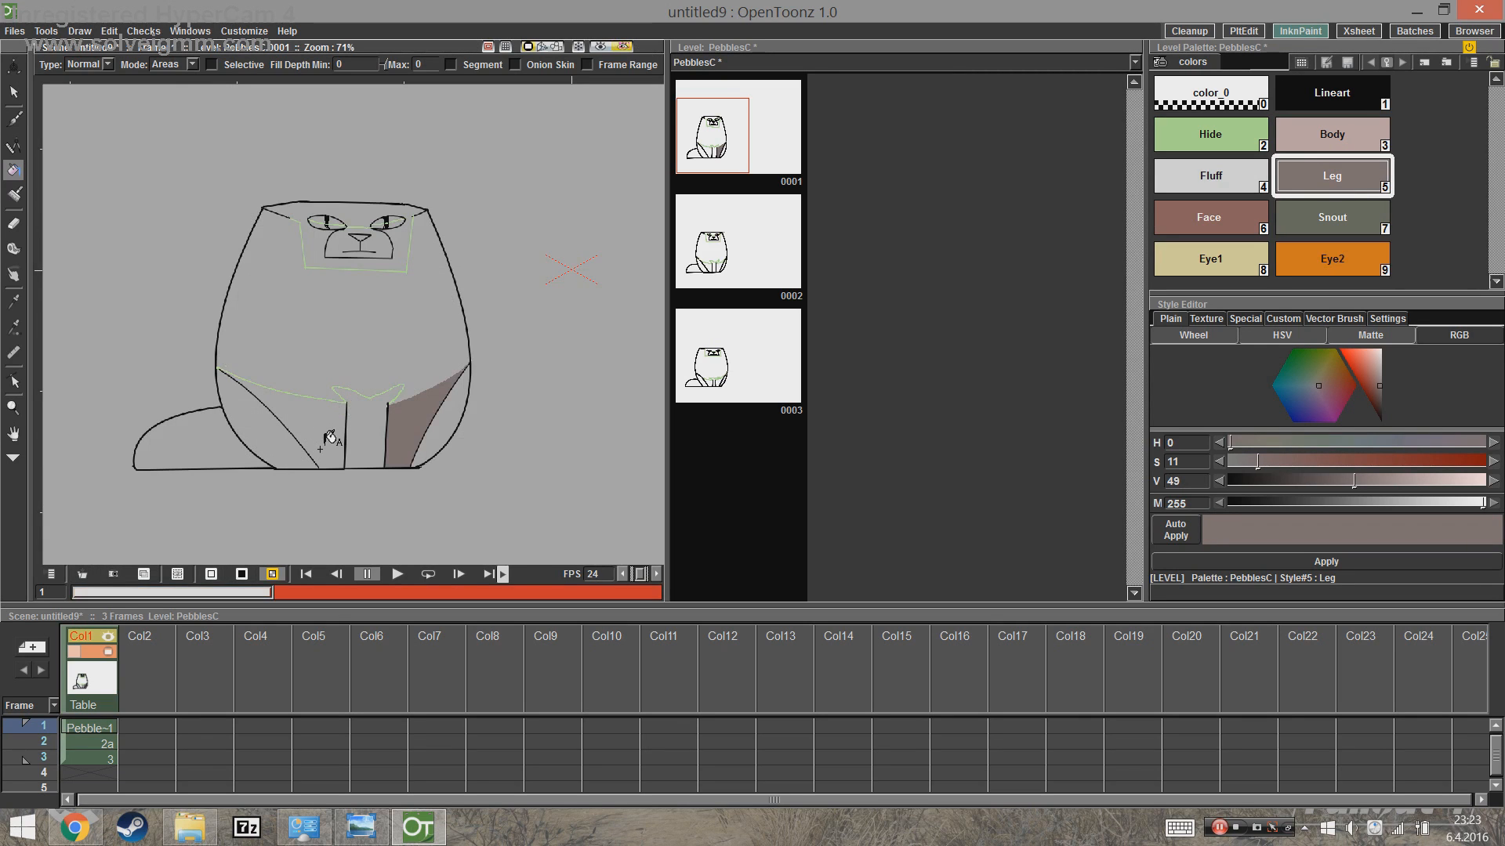
pyautogui.click(333, 435)
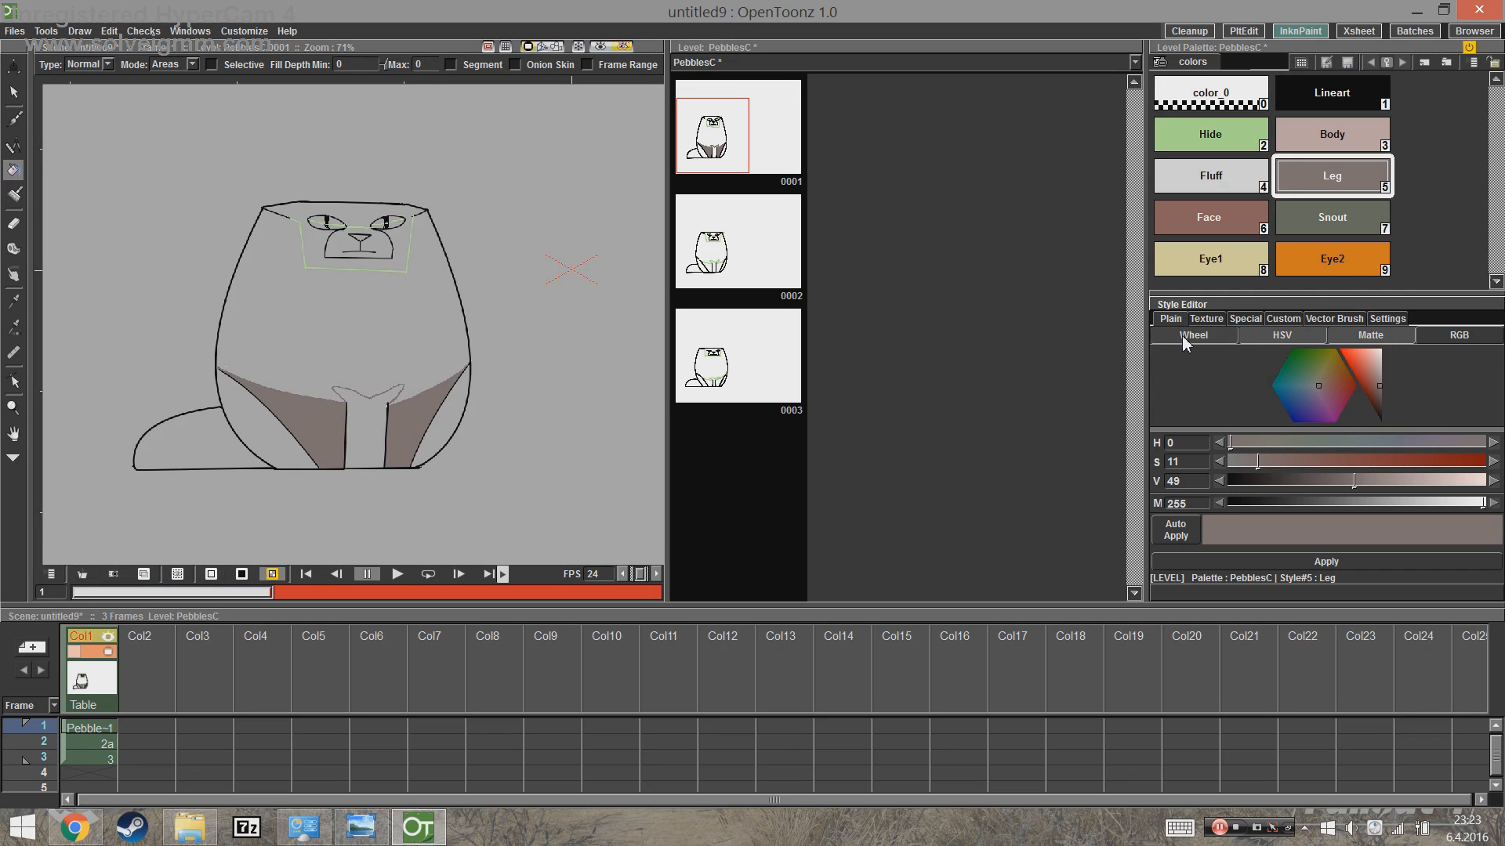
pyautogui.click(205, 443)
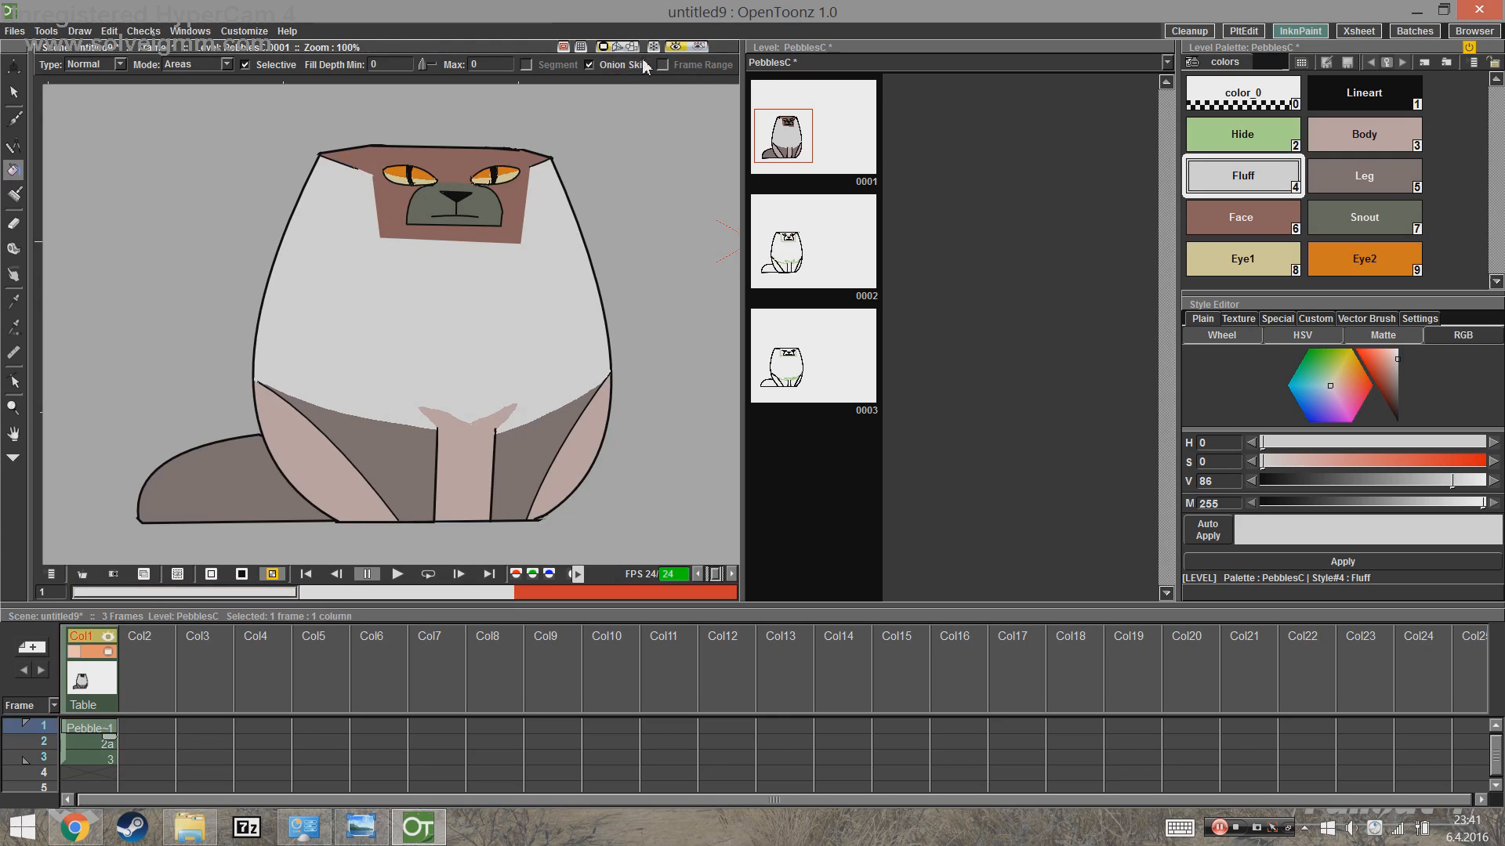
# Step: Switch the Fill tool from Onion Skin to Frame Range and fill the chest with the Fluff style from frame 1 to frame 3
pyautogui.click(589, 65)
pyautogui.click(662, 65)
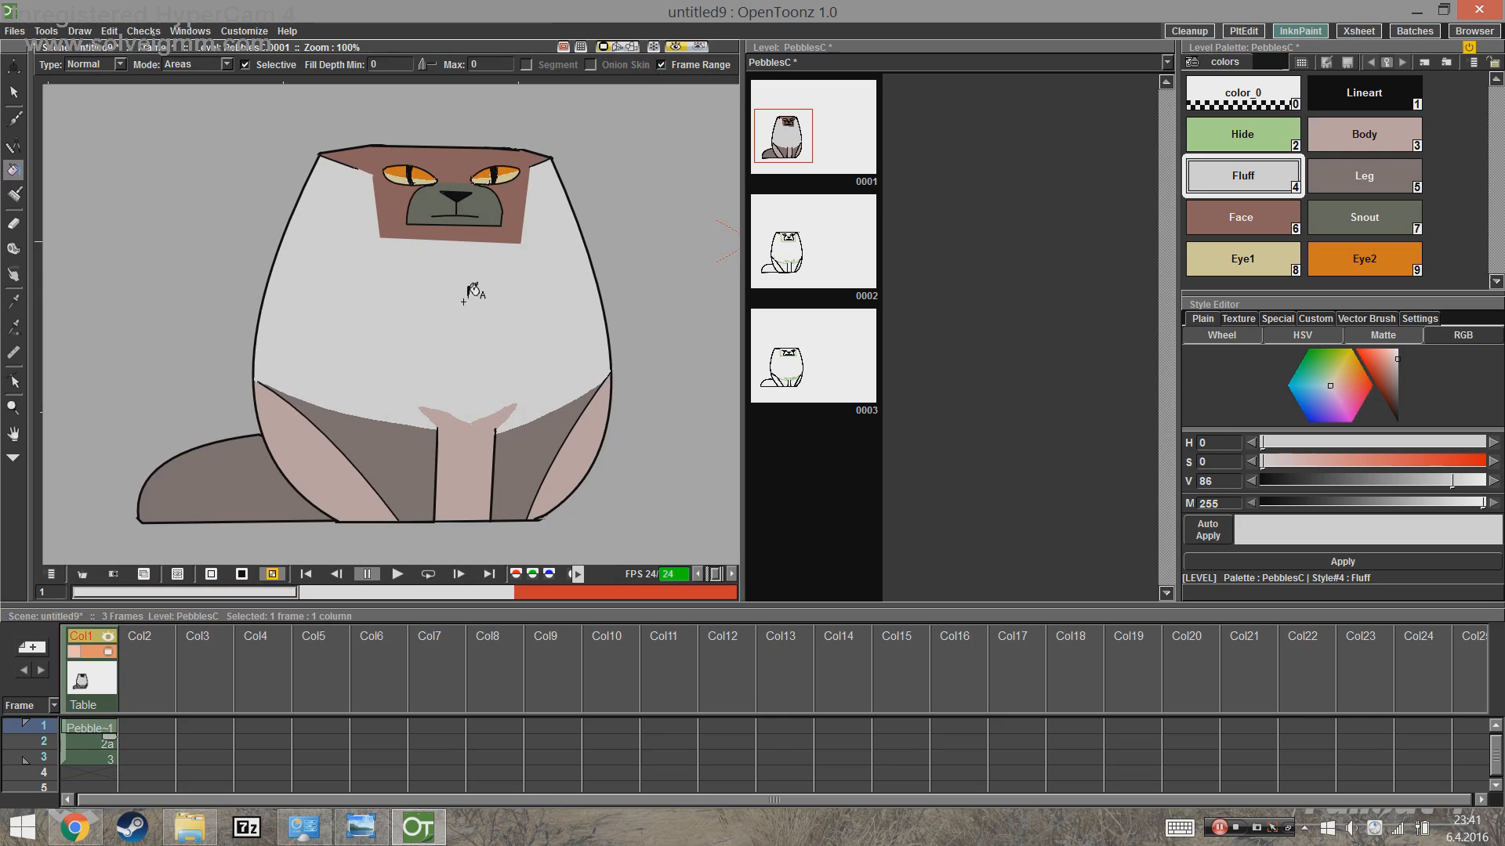
pyautogui.click(466, 296)
pyautogui.click(102, 745)
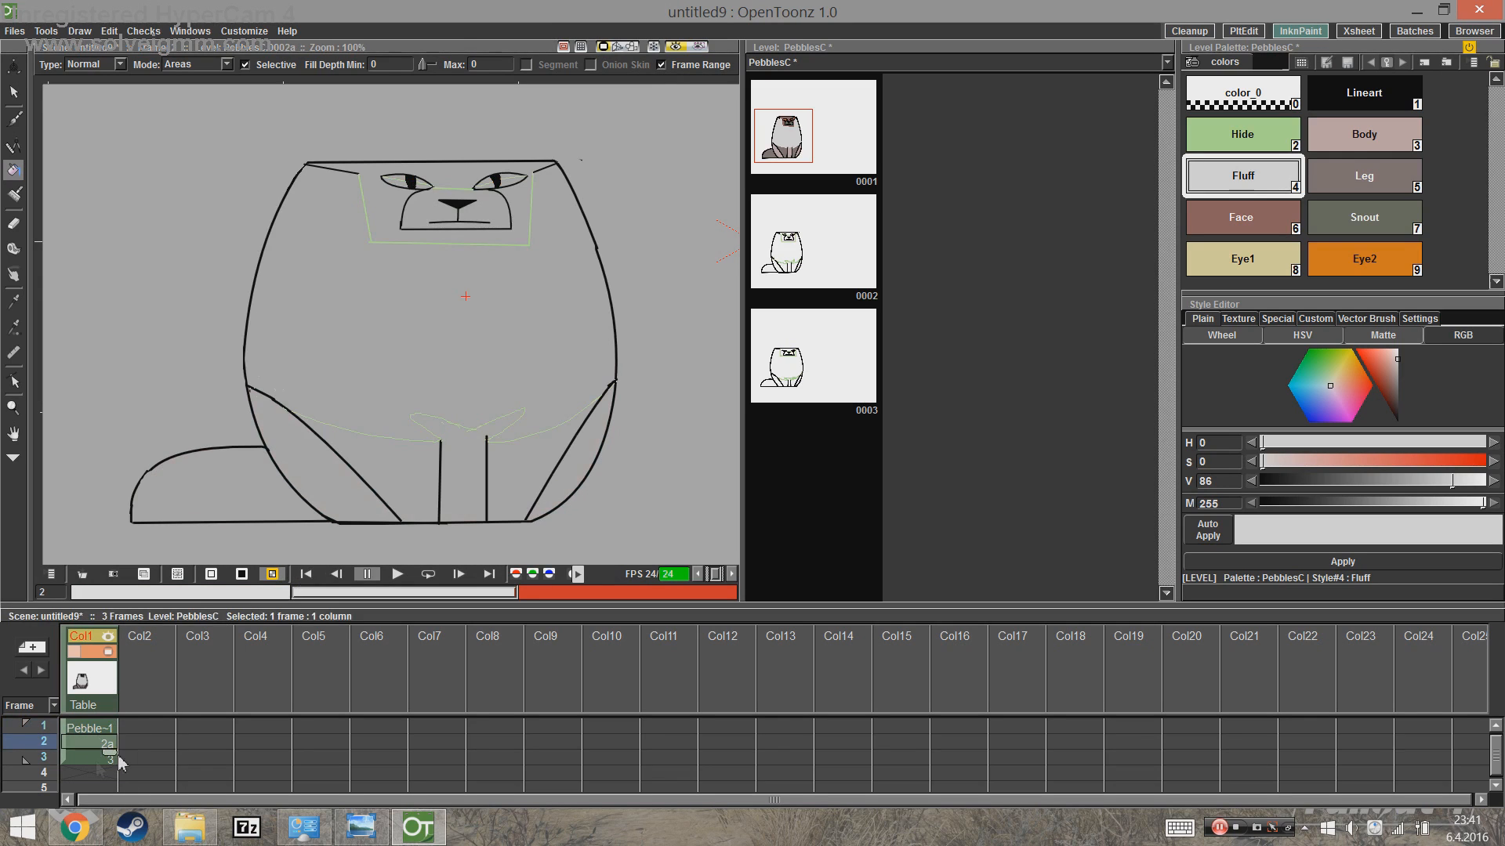
pyautogui.click(86, 760)
pyautogui.click(482, 304)
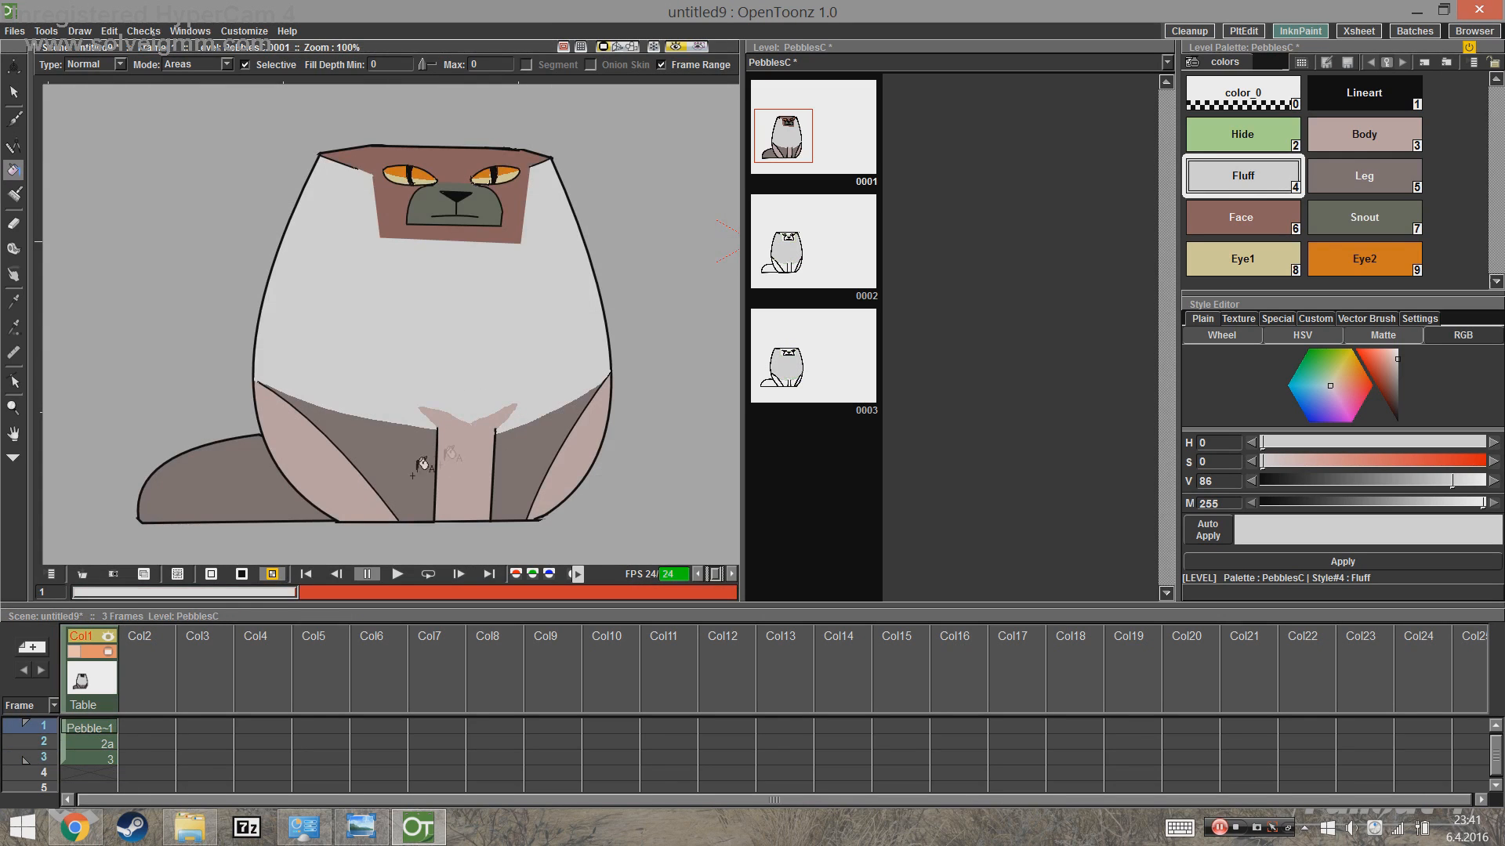
# Step: Fill the cat's snout with the Snout style over the range from frame 2 to frame 3
pyautogui.click(102, 744)
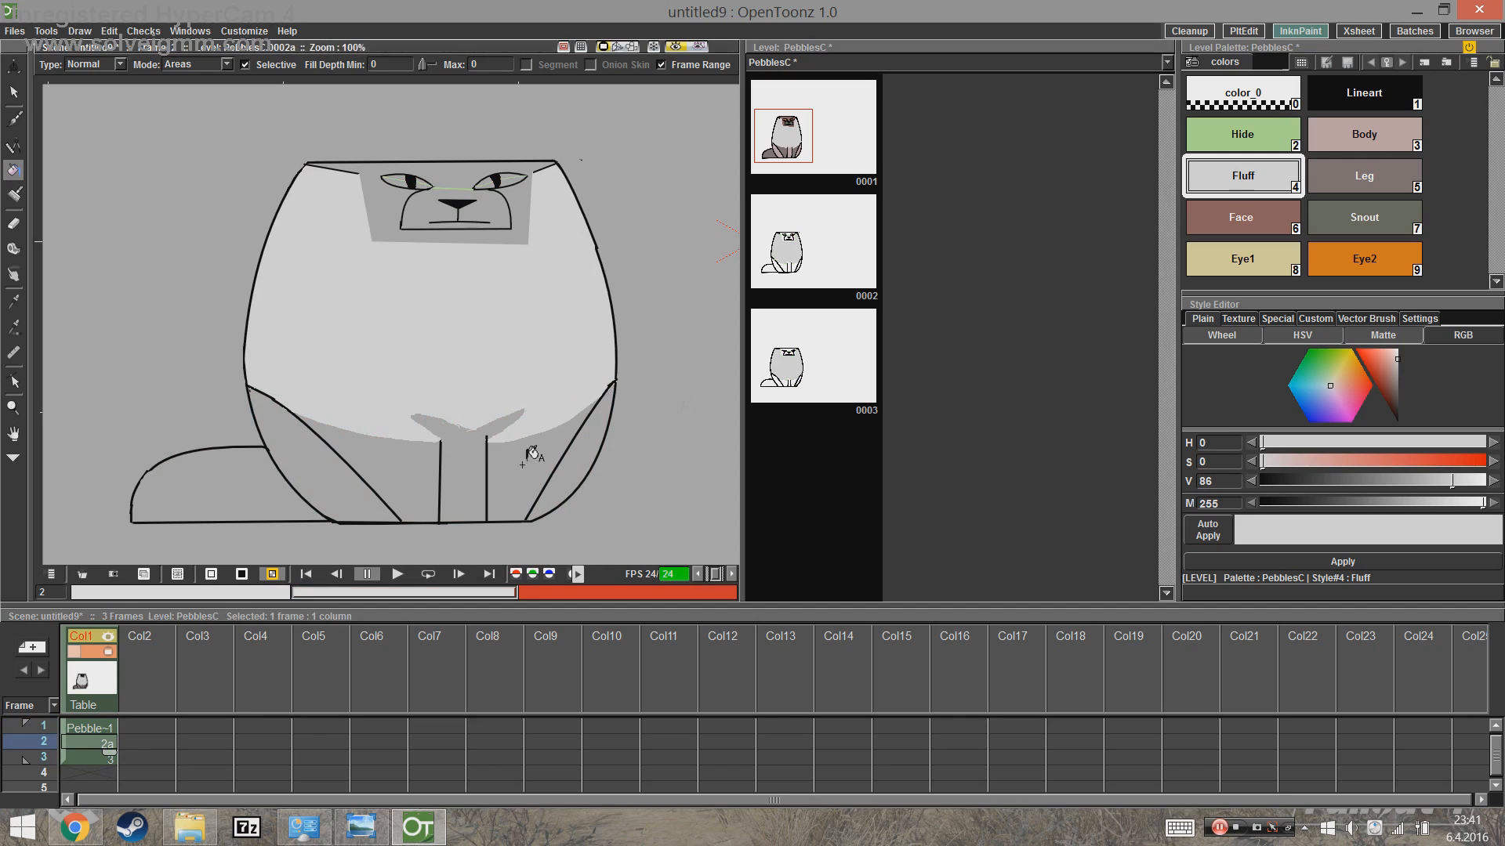
pyautogui.click(1387, 224)
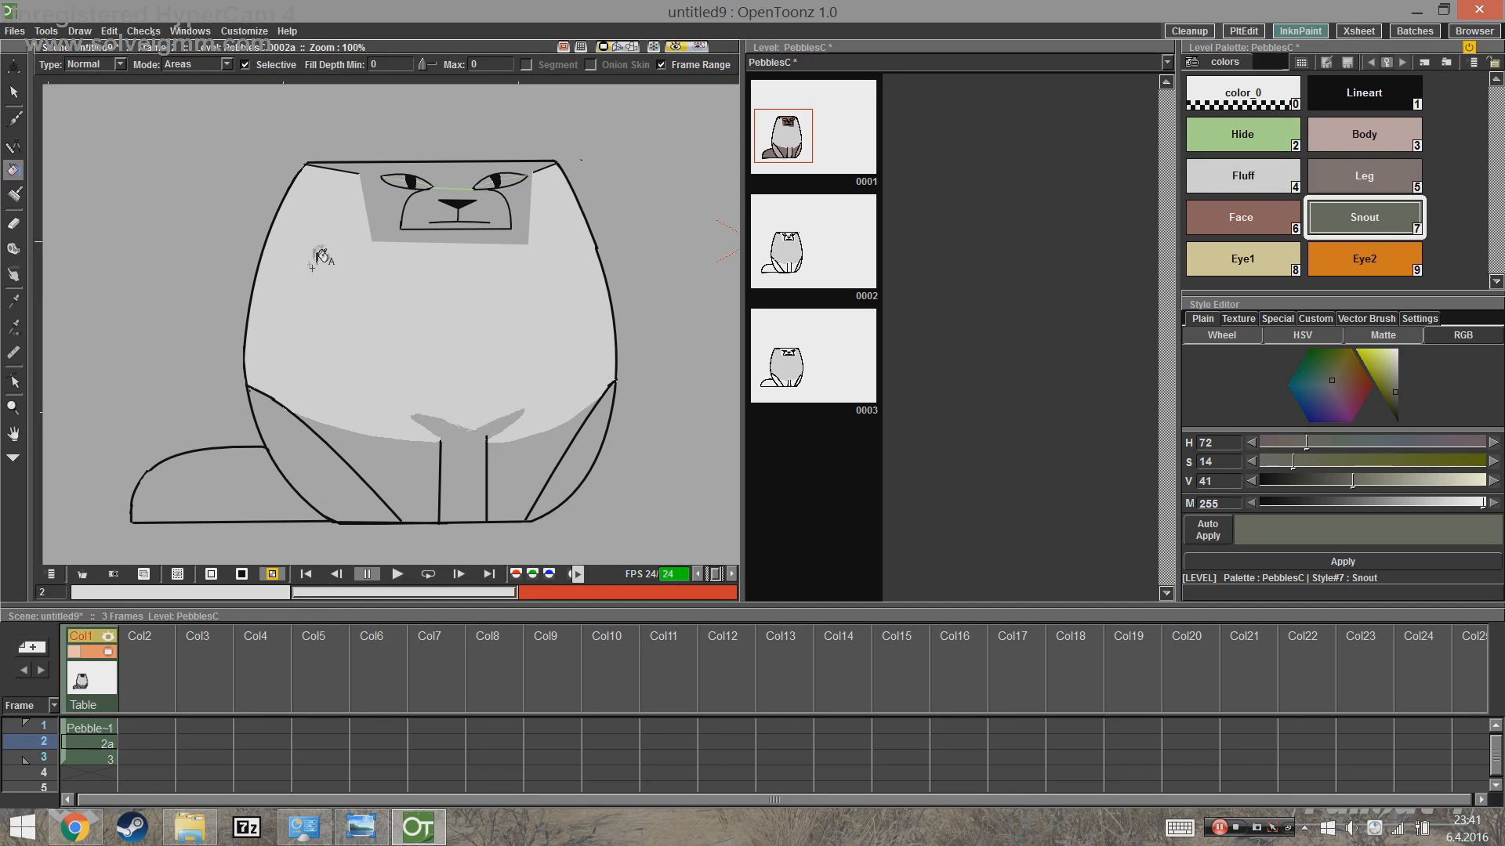
pyautogui.click(102, 758)
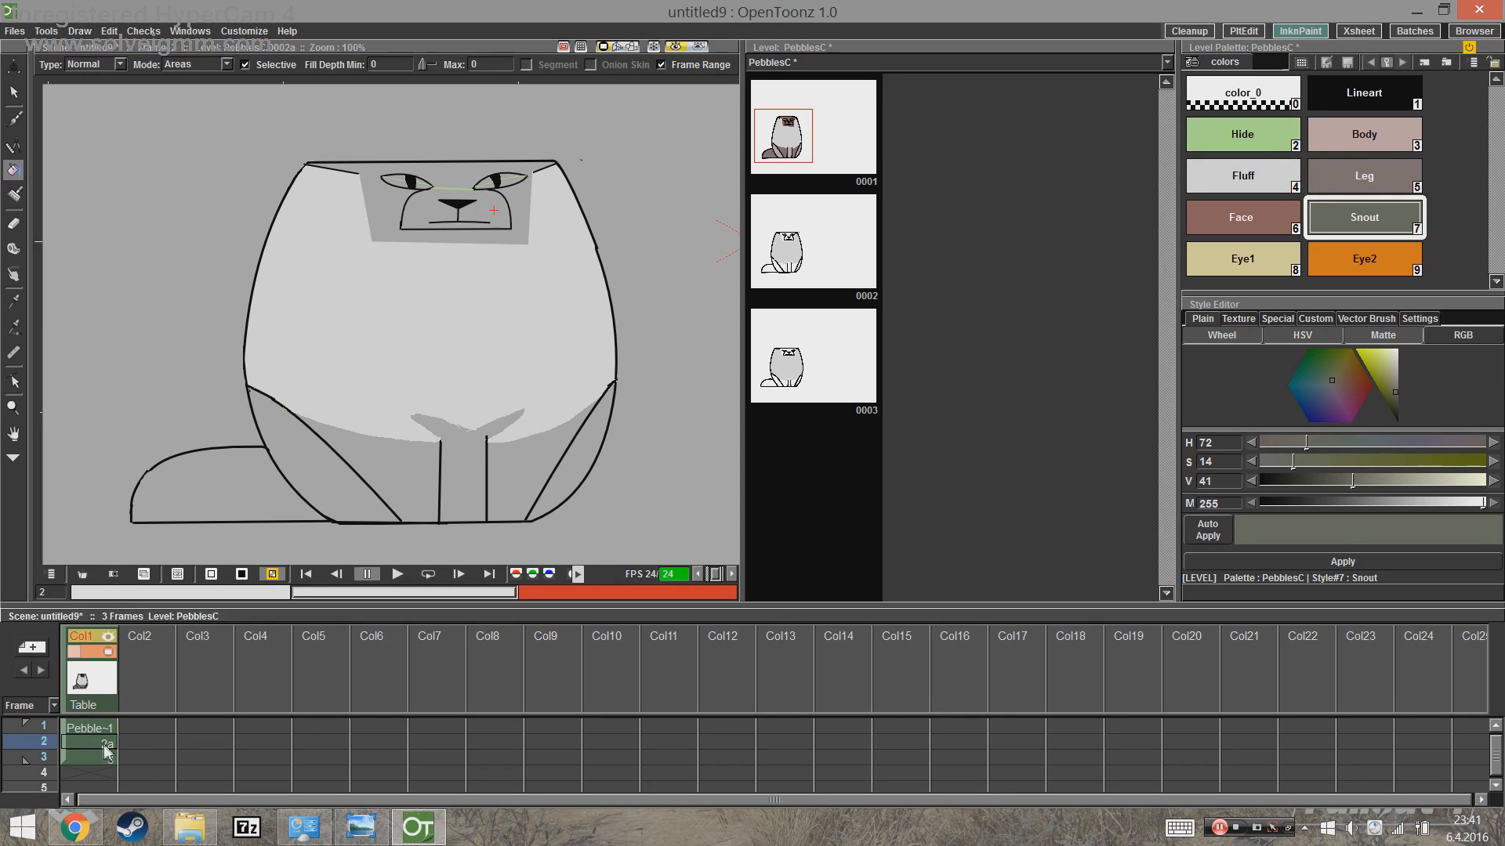
pyautogui.click(500, 229)
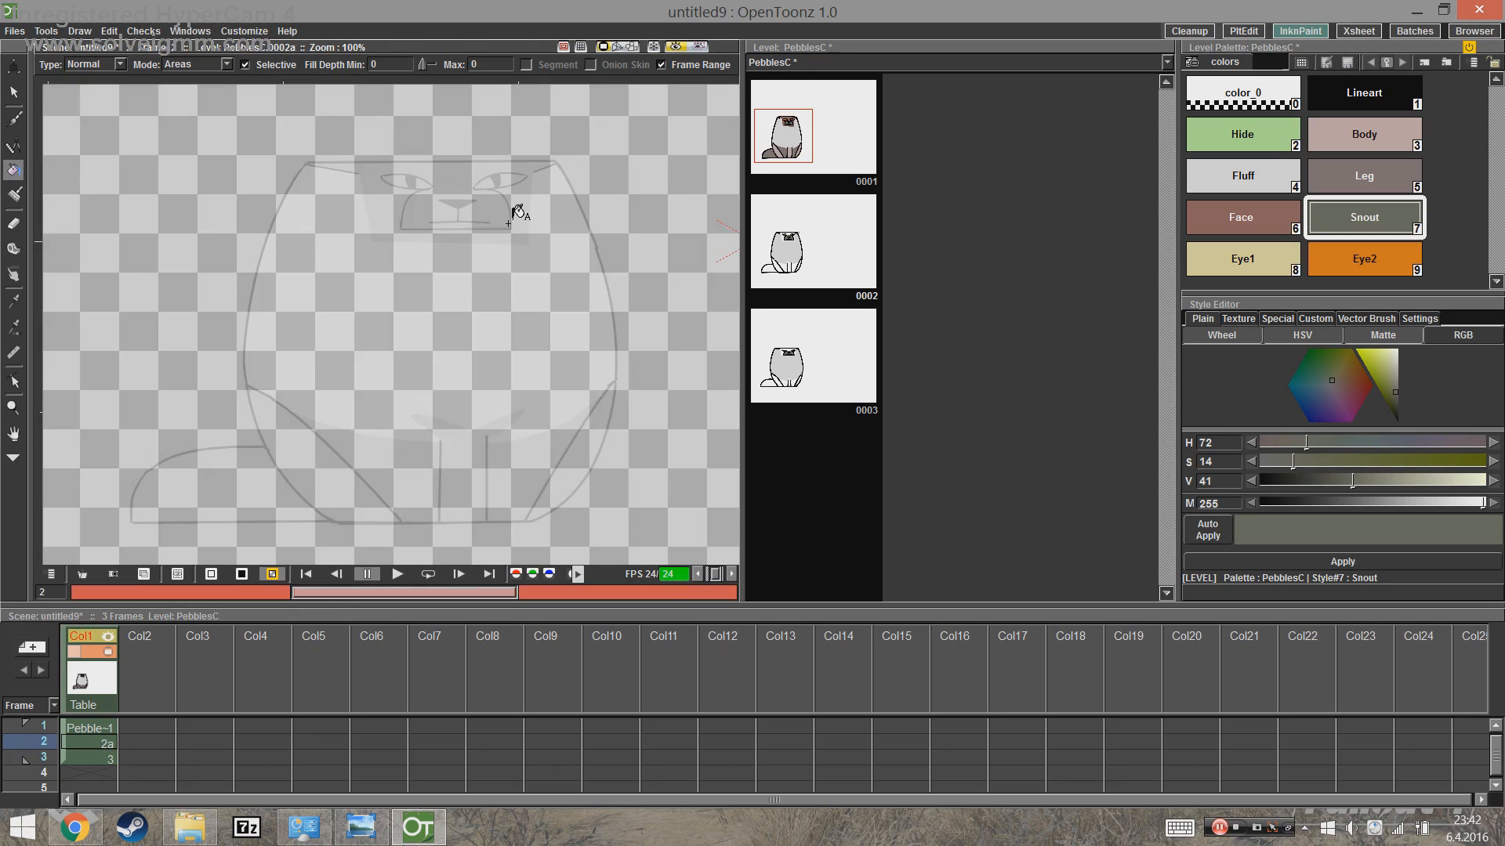
pyautogui.click(102, 760)
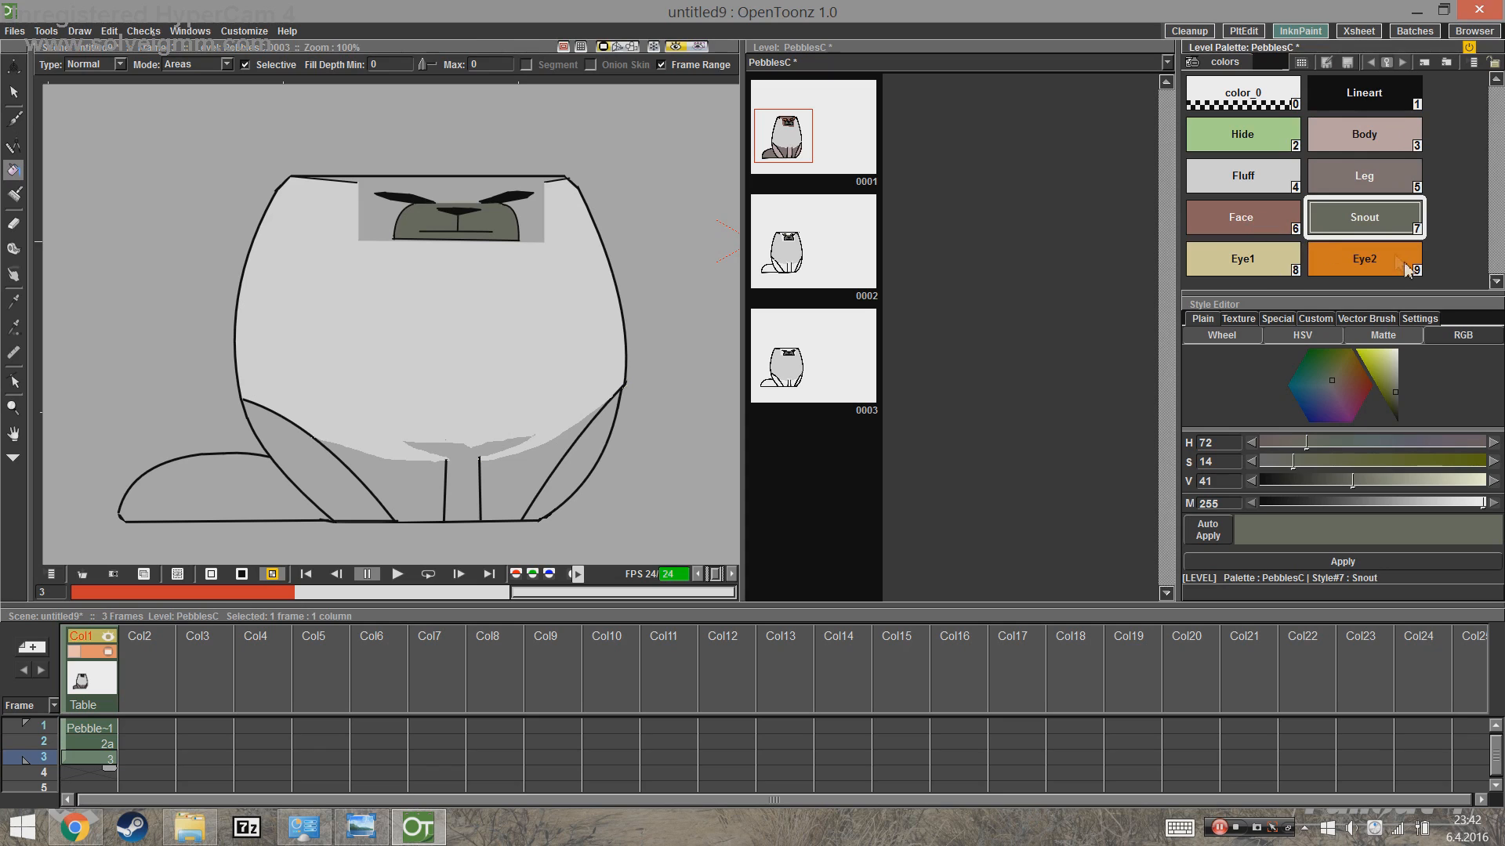
# Step: Fill the cat's face area with the Face style on frames 2 and 3, and select the Leg style
pyautogui.click(1236, 220)
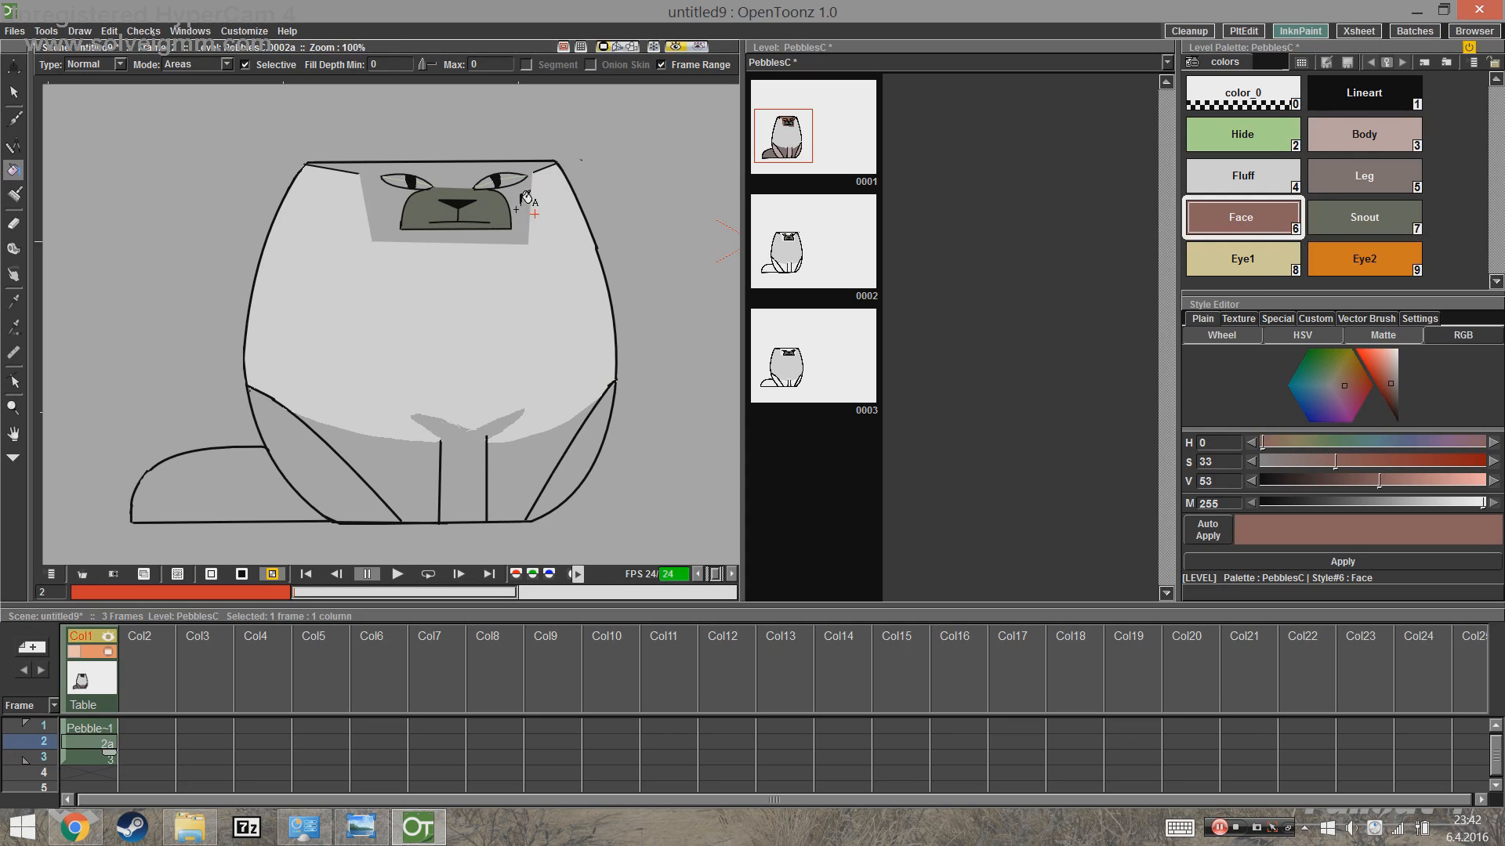
pyautogui.click(525, 204)
pyautogui.click(91, 746)
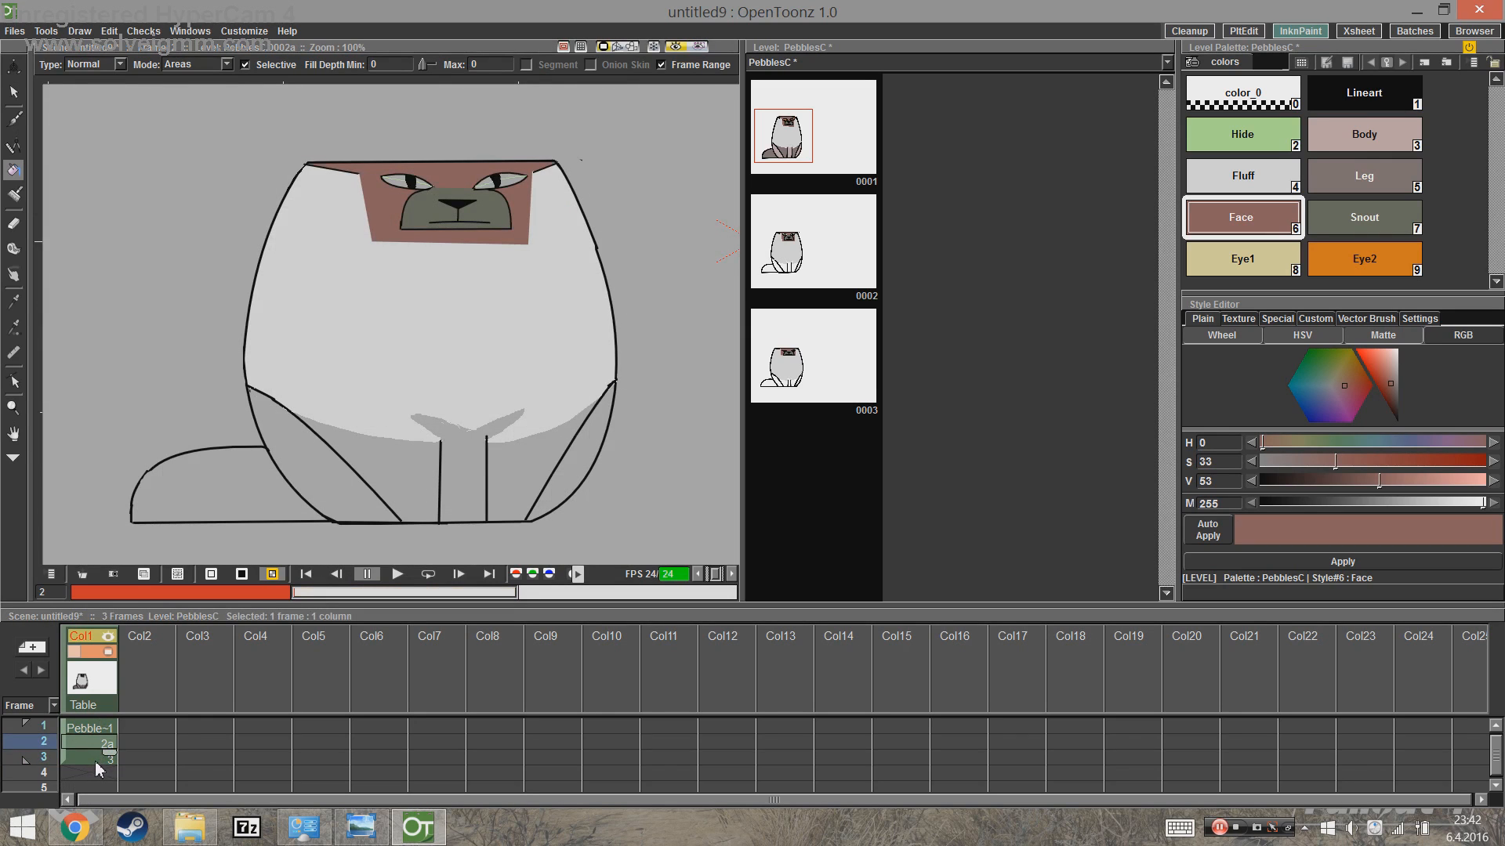
pyautogui.click(98, 759)
pyautogui.click(1365, 176)
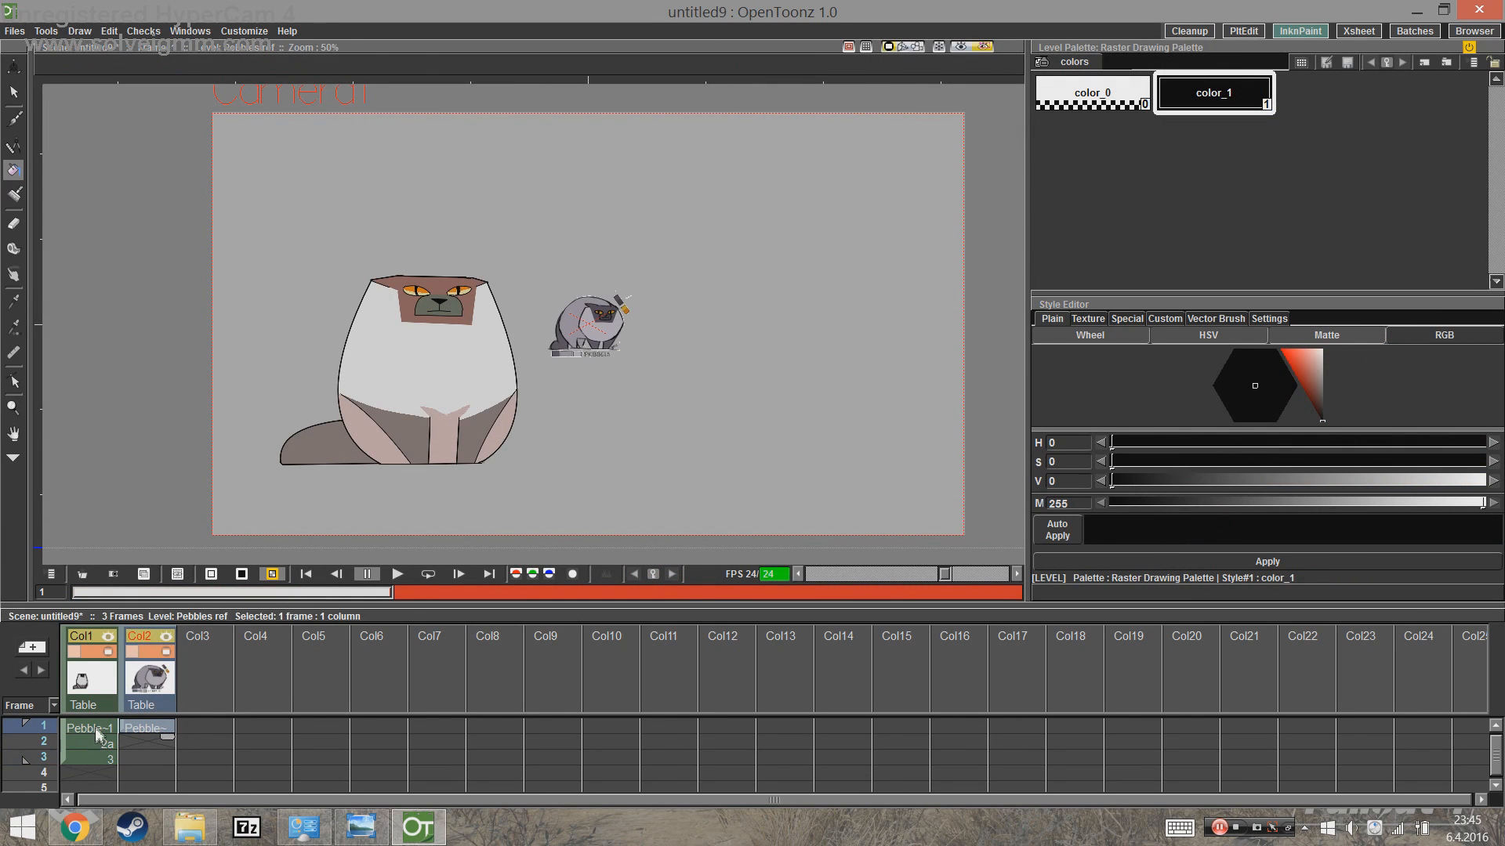
# Step: Recolour the PebblesC Body style with the body colour sampled from the reference cat using the RGB Picker, and apply it
pyautogui.click(97, 734)
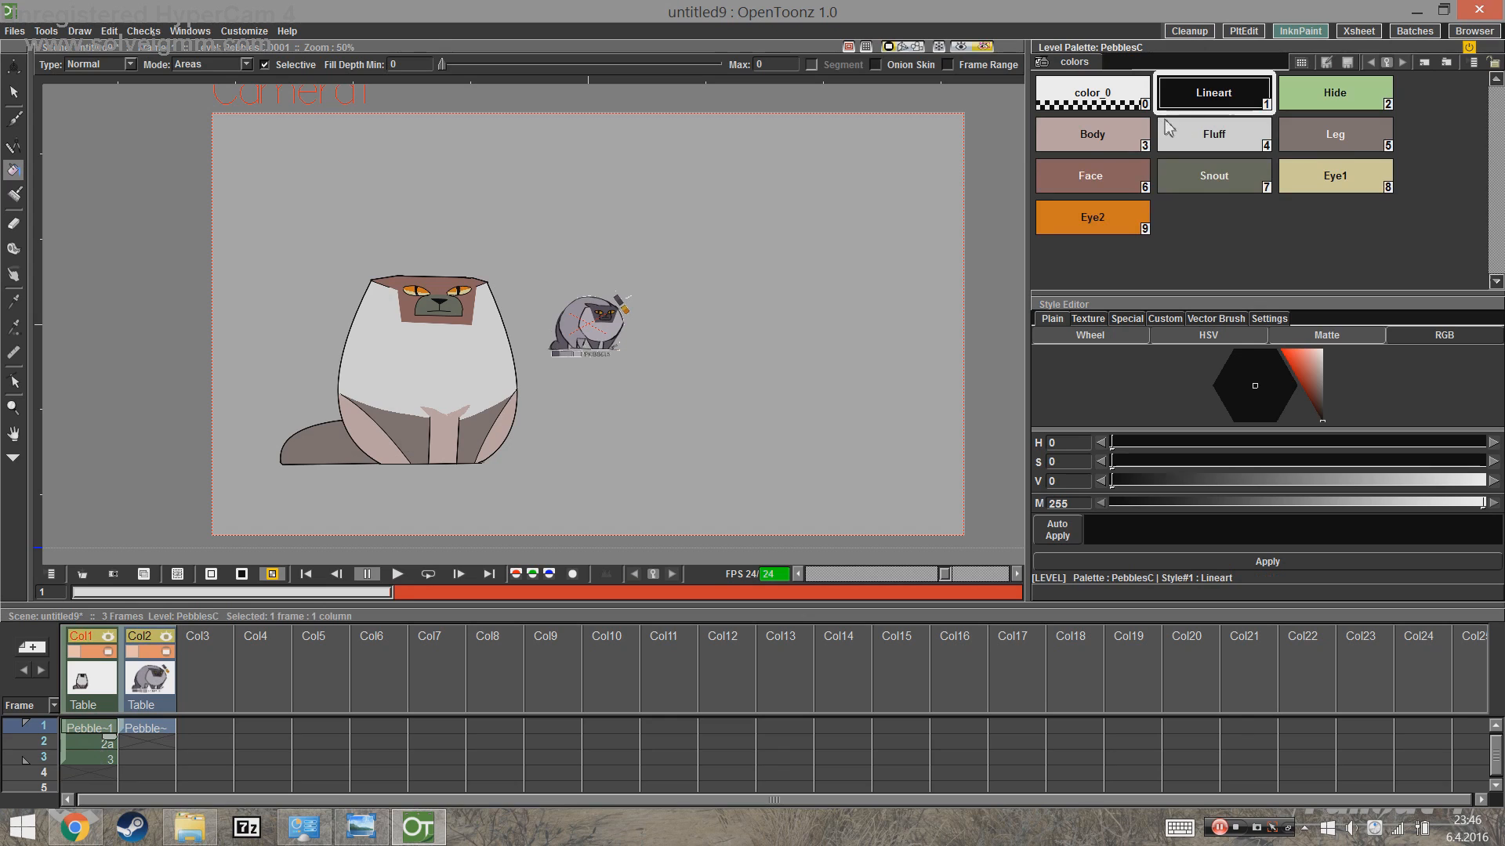
pyautogui.scroll(-1, 745, 266)
pyautogui.scroll(3, 713, 258)
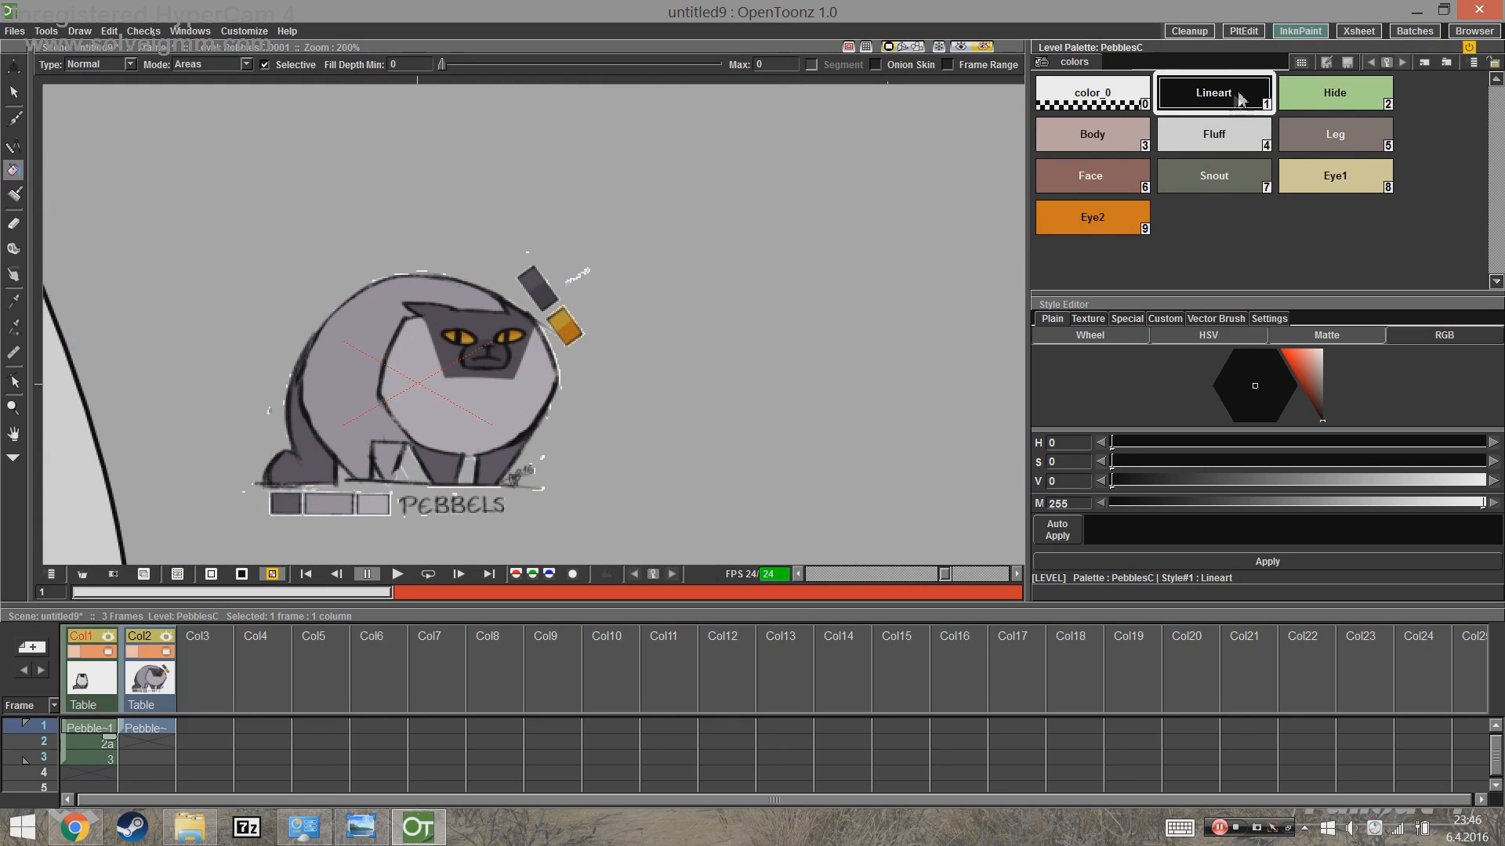
pyautogui.doubleClick(1135, 149)
pyautogui.press('Return')
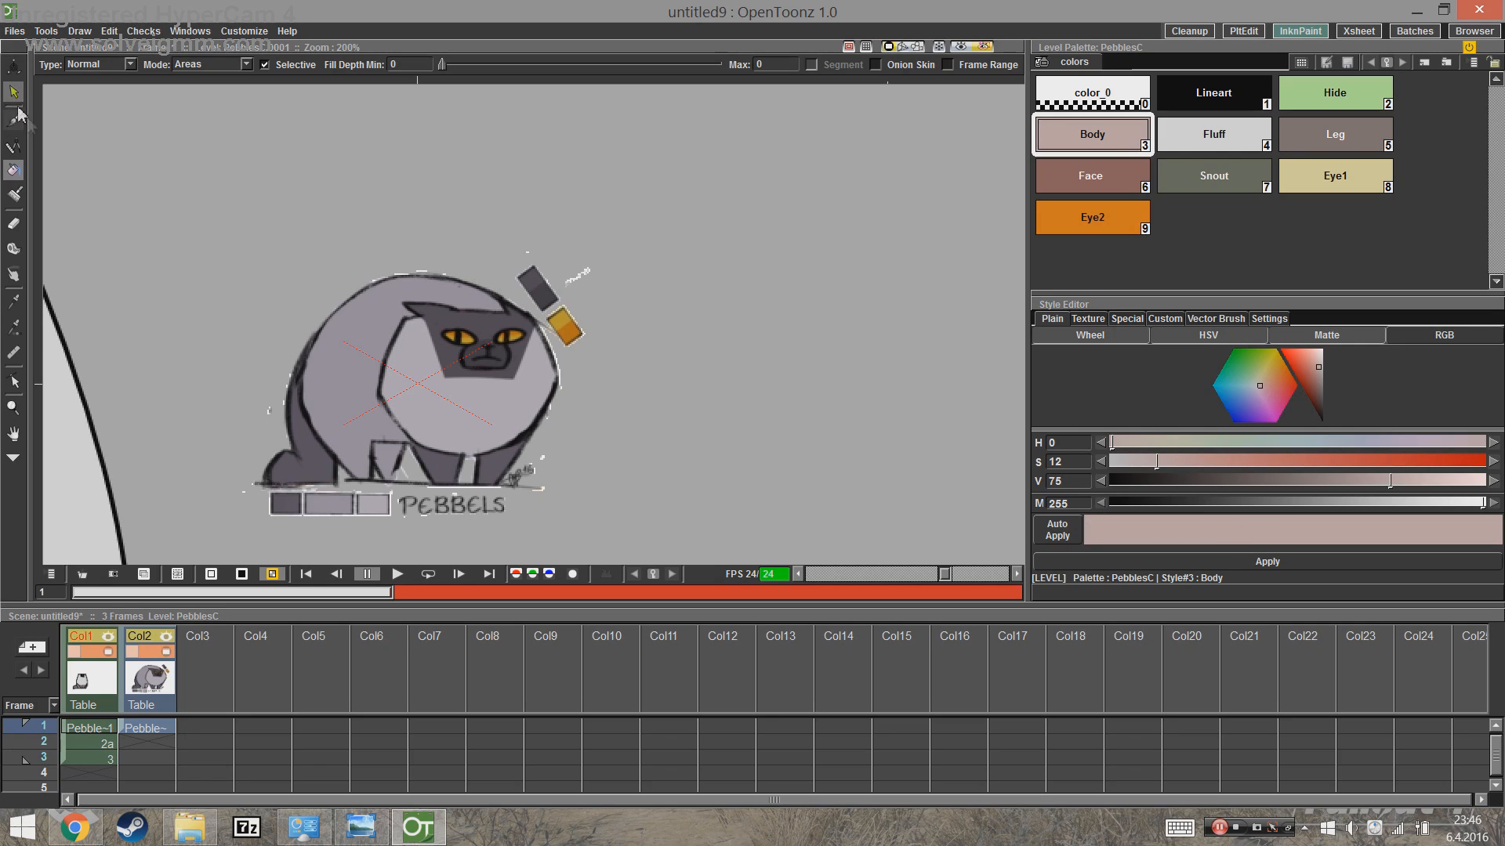
pyautogui.click(15, 303)
pyautogui.click(16, 327)
pyautogui.moveTo(1159, 462); pyautogui.dragTo(1218, 463)
pyautogui.click(375, 330)
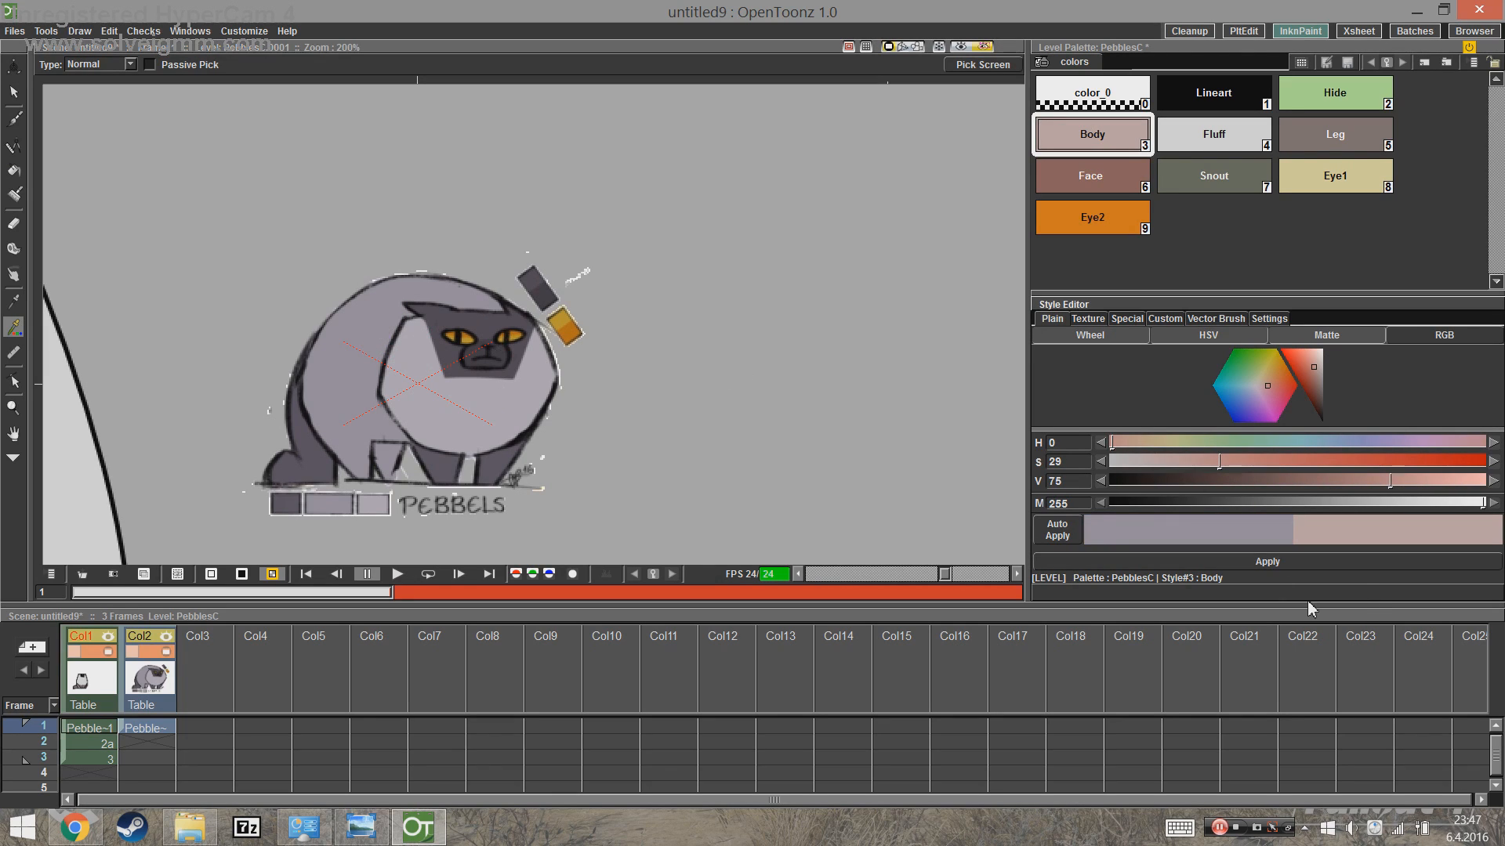
pyautogui.click(1289, 564)
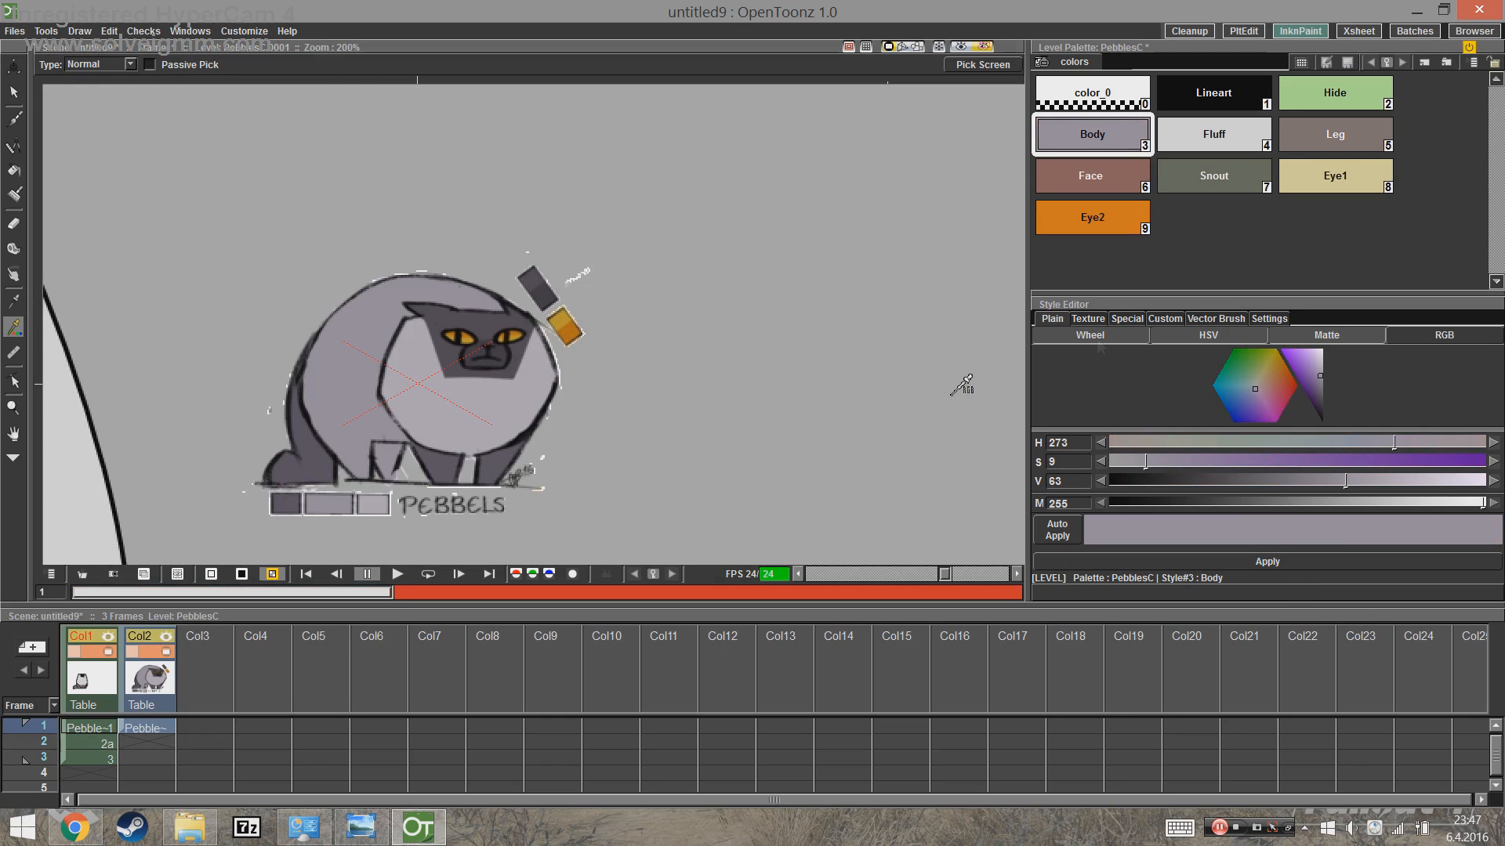
# Step: Recolour the Fluff style with the light chest colour sampled from the reference cat, and apply it
pyautogui.click(1228, 142)
pyautogui.moveTo(1133, 445); pyautogui.dragTo(1208, 445)
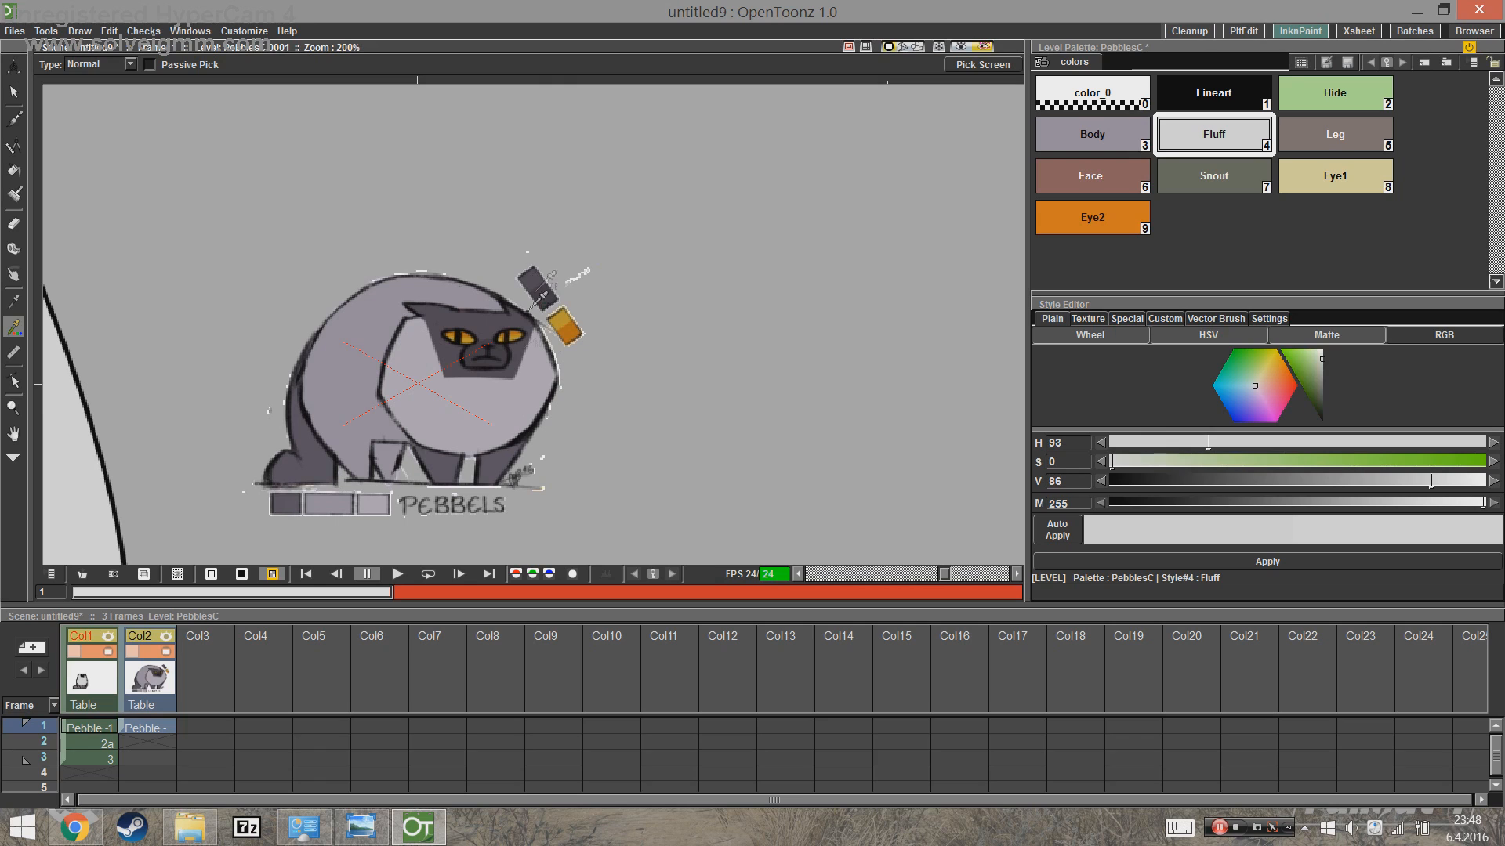
pyautogui.click(533, 390)
pyautogui.click(1274, 563)
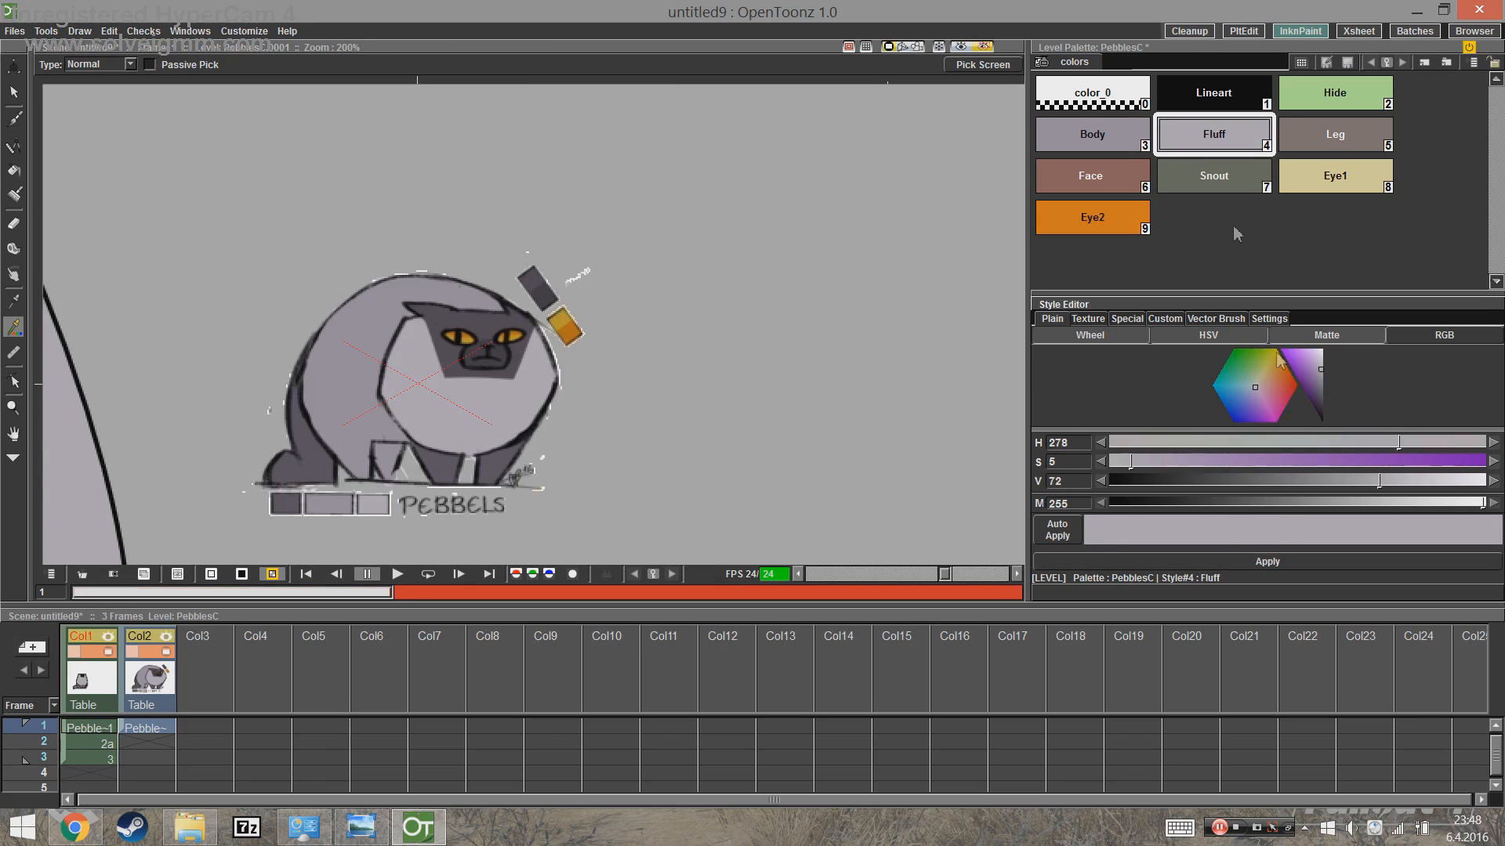
# Step: Recolour the Leg style with the dark leg colour sampled from the reference cat, and apply it
pyautogui.click(1327, 134)
pyautogui.moveTo(1189, 465); pyautogui.dragTo(1160, 467)
pyautogui.click(444, 469)
pyautogui.click(1267, 562)
# Step: Recolour the Face style with the dark face colour sampled from the reference cat, and apply it
pyautogui.click(1090, 176)
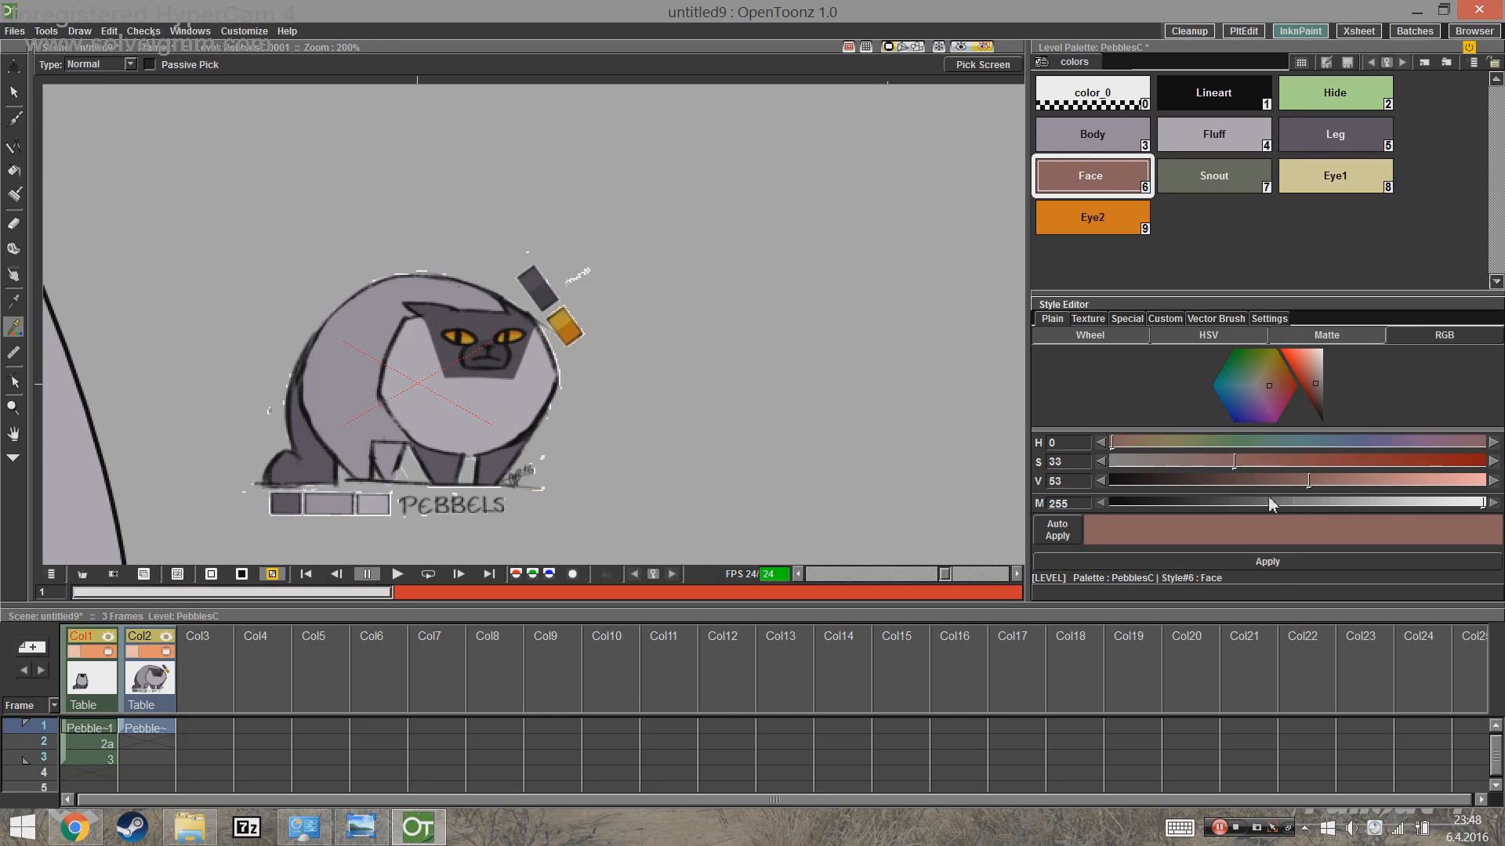
pyautogui.moveTo(1299, 488); pyautogui.dragTo(1304, 482)
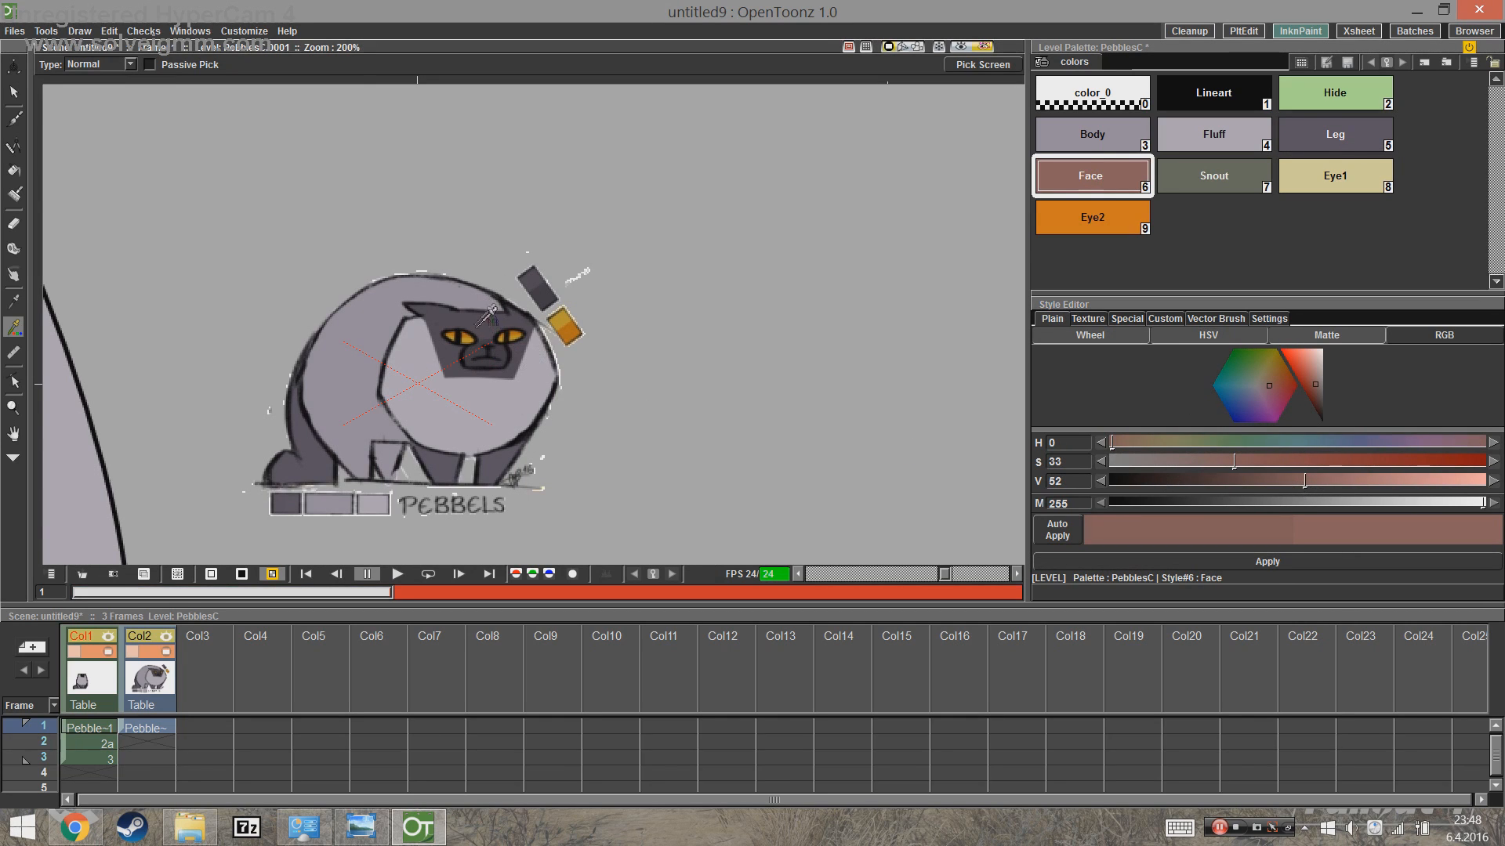
pyautogui.click(485, 316)
pyautogui.click(1263, 562)
# Step: Recolour the Snout style with the snout colour sampled from the reference cat, and apply it
pyautogui.click(1214, 177)
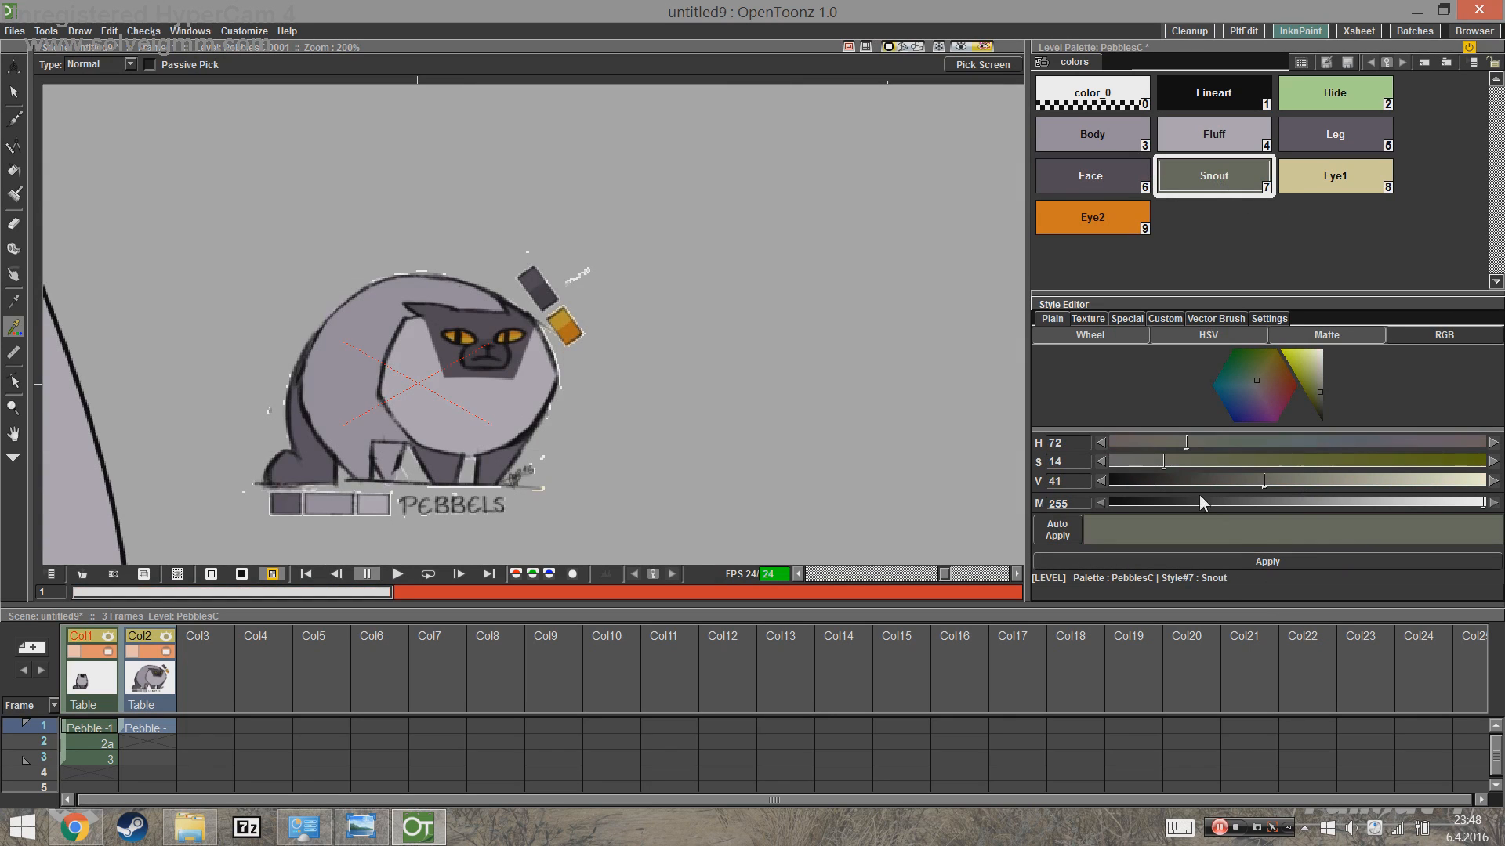
pyautogui.click(505, 351)
pyautogui.click(1267, 562)
# Step: Recolour the Eye1 style with the golden yellow from the reference cat image, and apply it
pyautogui.click(1341, 177)
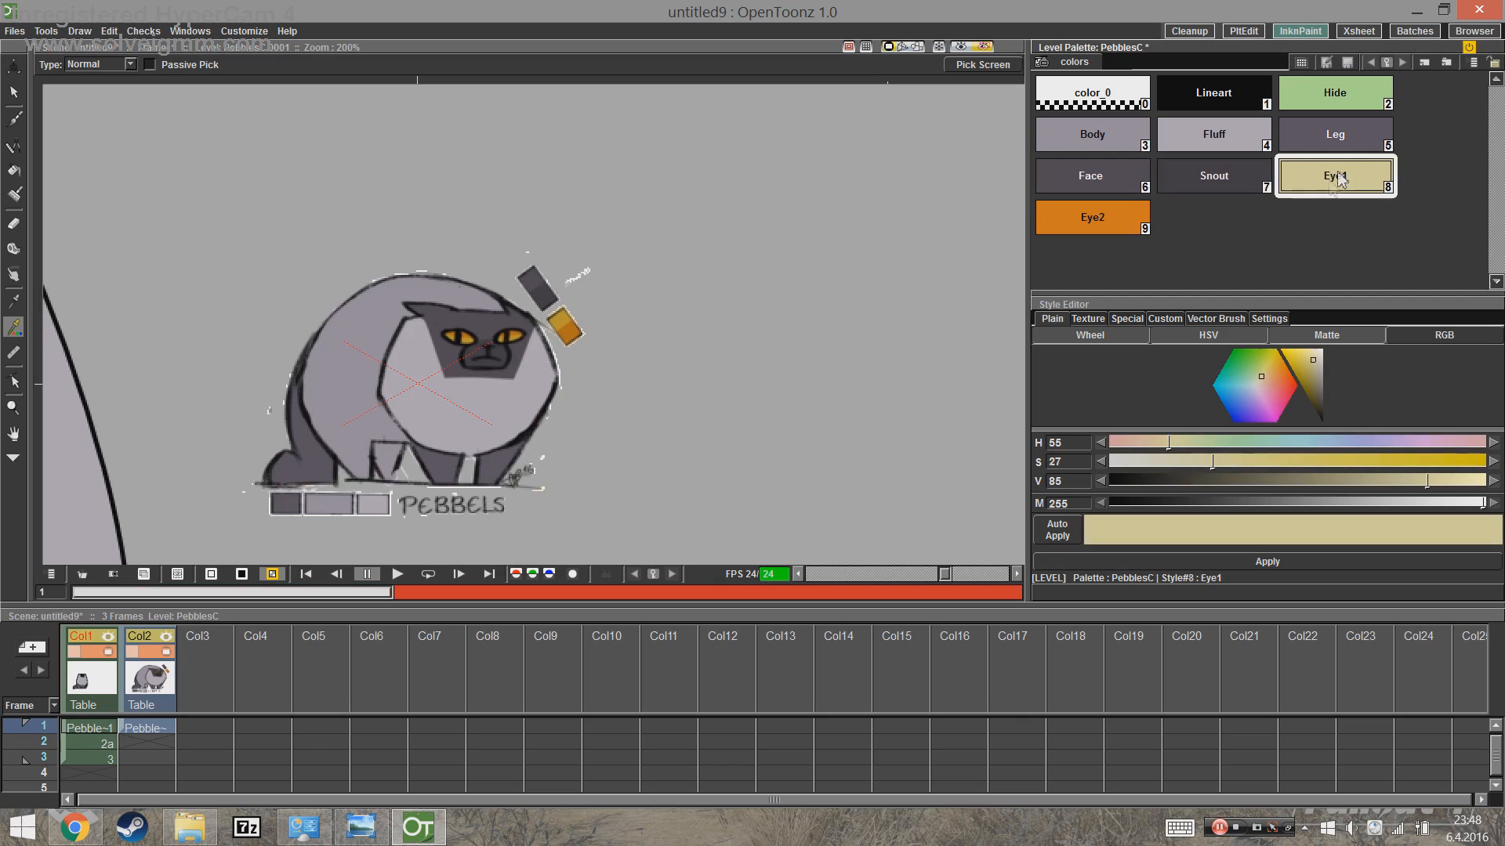
pyautogui.moveTo(1212, 464); pyautogui.dragTo(1235, 463)
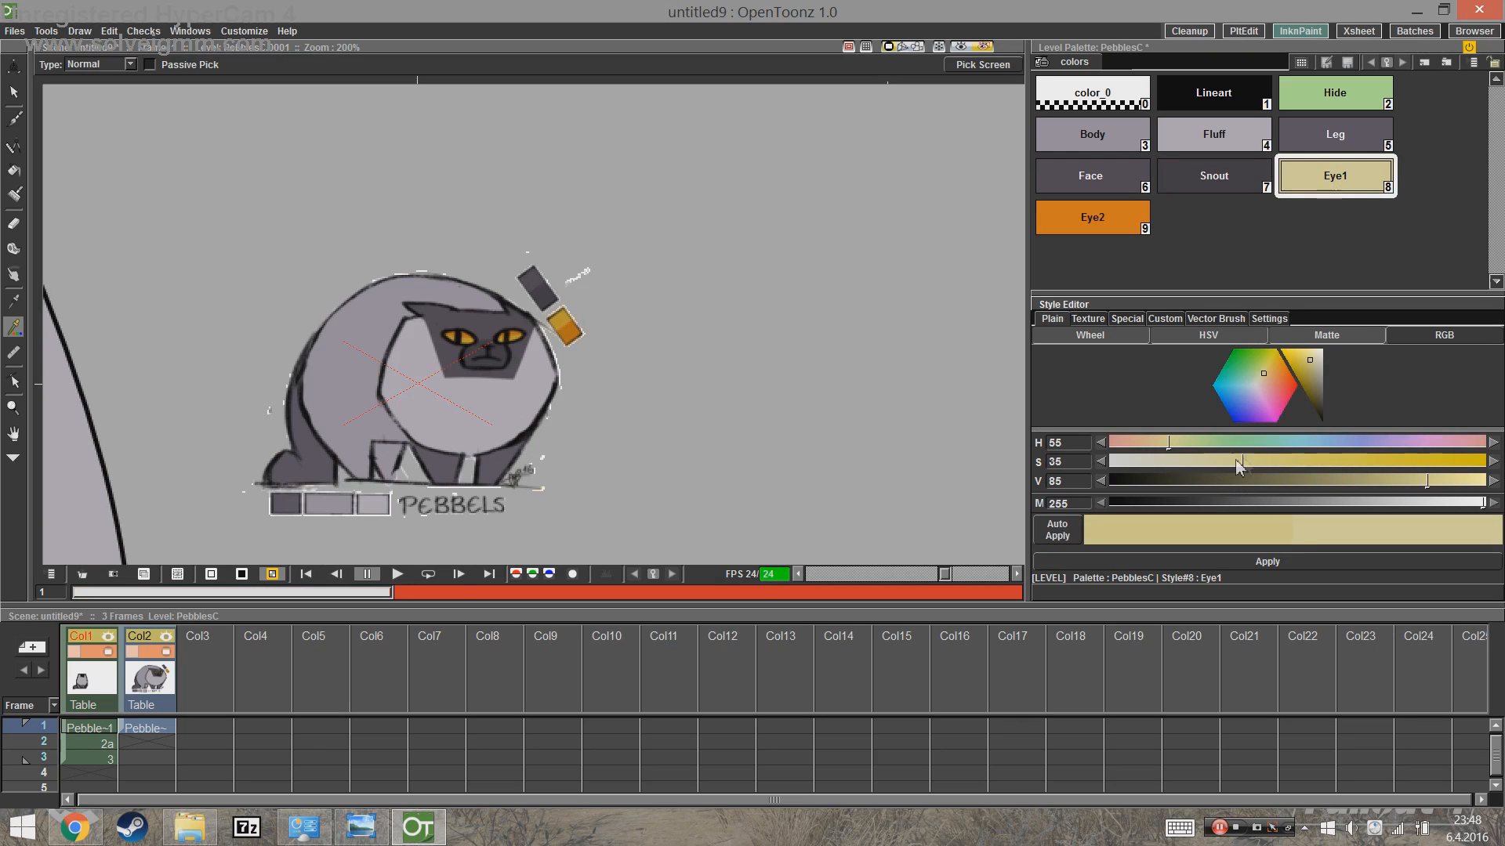
pyautogui.click(1292, 557)
# Step: Recolour the Eye2 style to a darker orange with H 33, S 90, V 70, and apply it
pyautogui.click(1092, 217)
pyautogui.moveTo(1420, 488); pyautogui.dragTo(1409, 486)
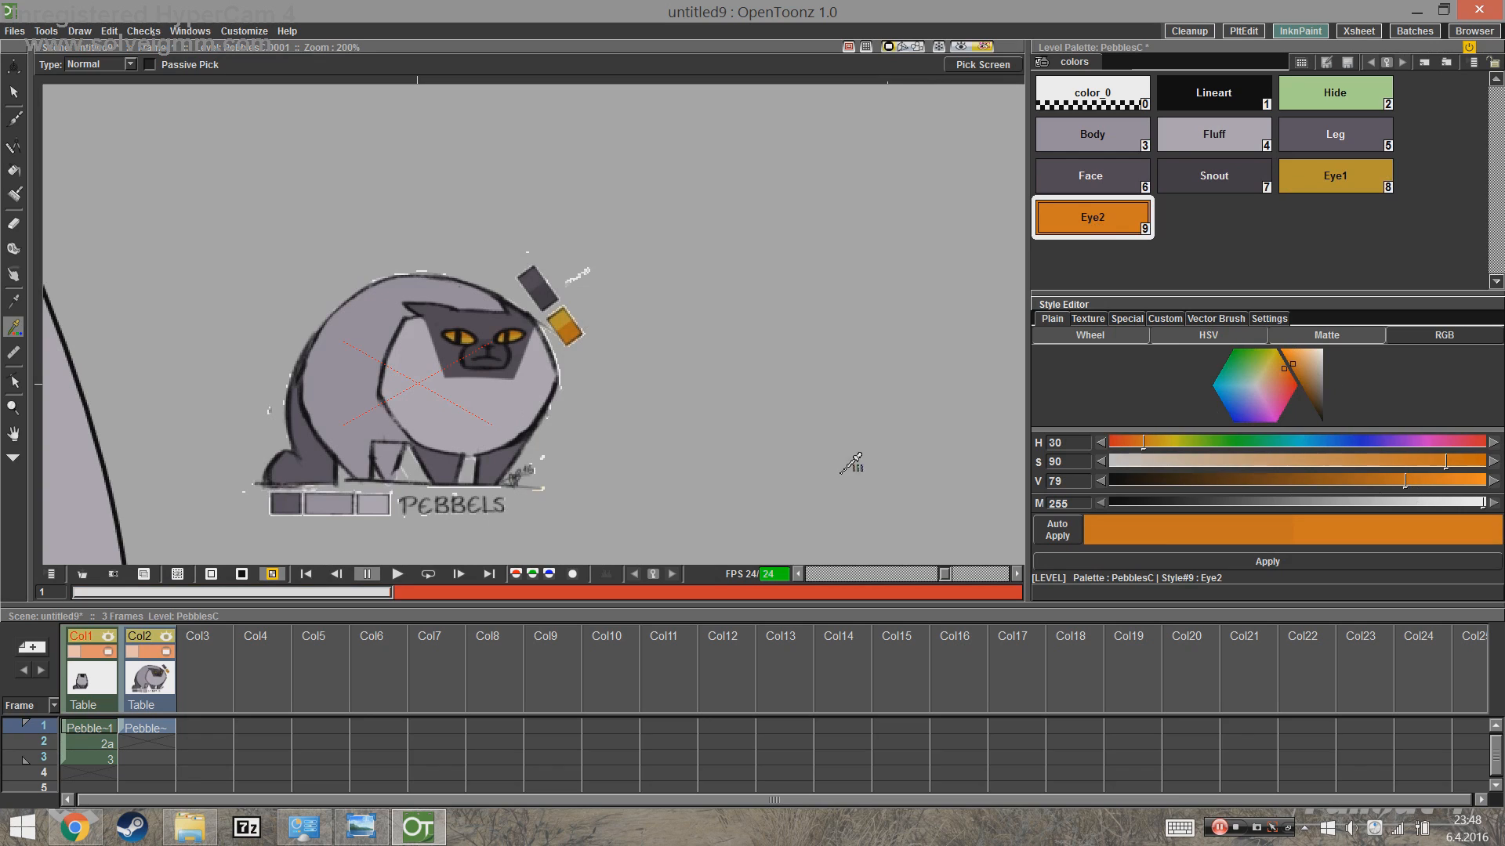
pyautogui.moveTo(1289, 376); pyautogui.dragTo(1296, 372)
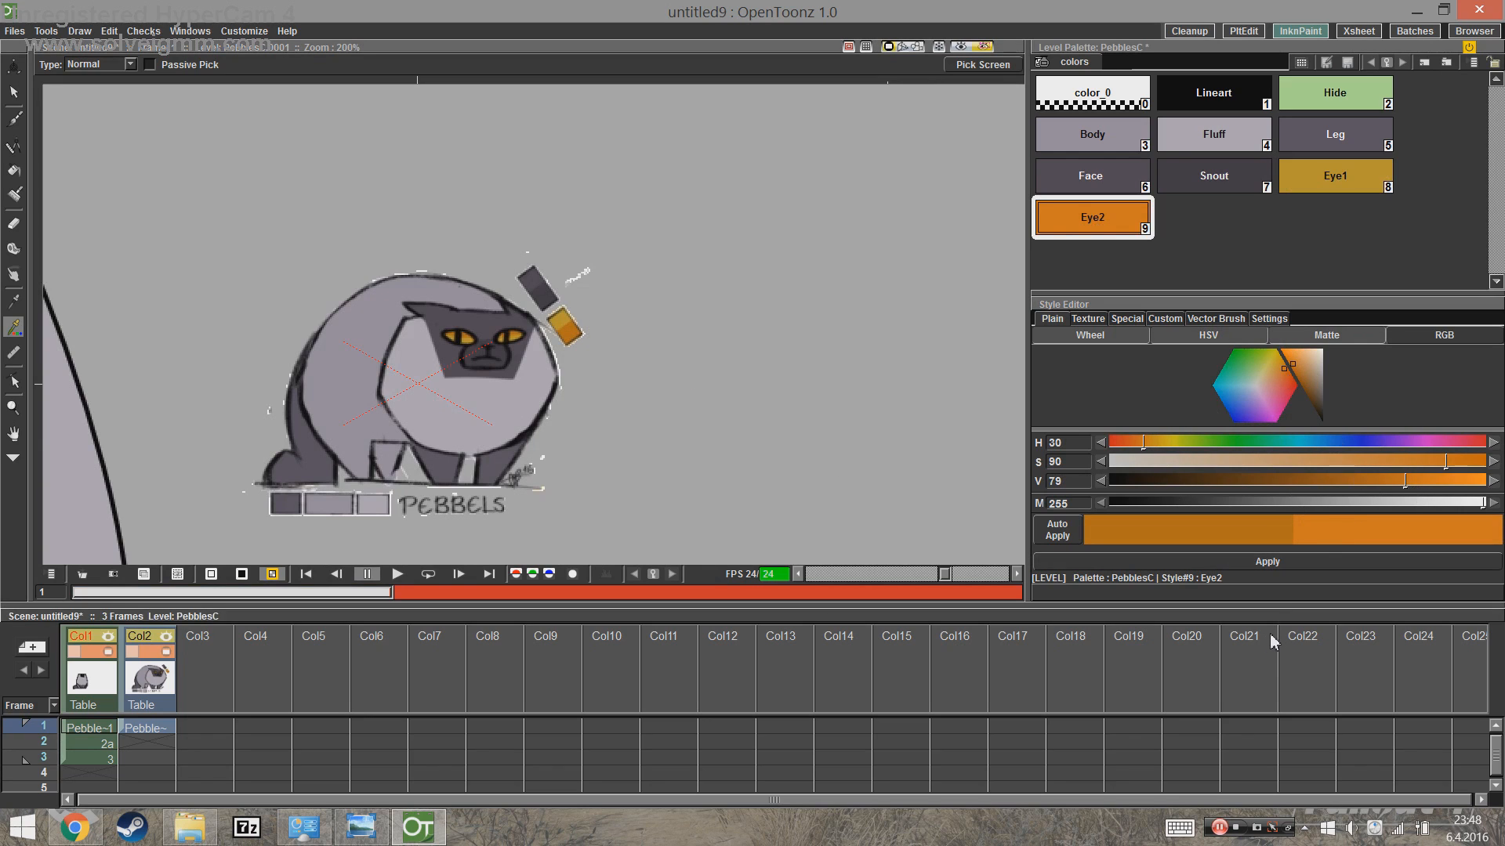
pyautogui.click(1293, 558)
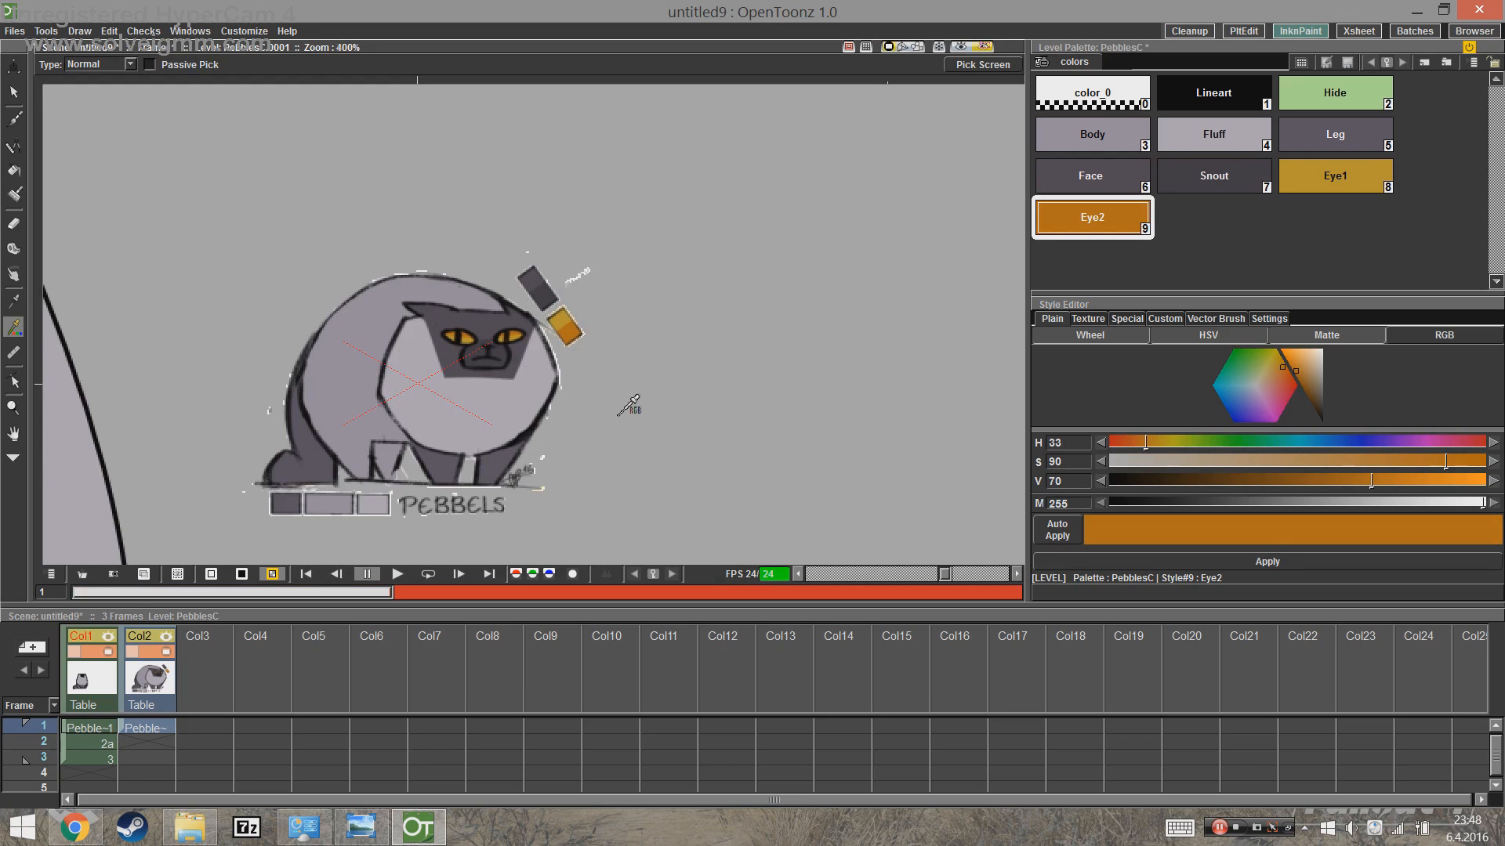
# Step: Delete the Leg style from the PebblesC palette, removing the style only and keeping its painted lines and areas
pyautogui.scroll(1, 627, 404)
pyautogui.scroll(-2, 625, 403)
pyautogui.scroll(-1, 627, 423)
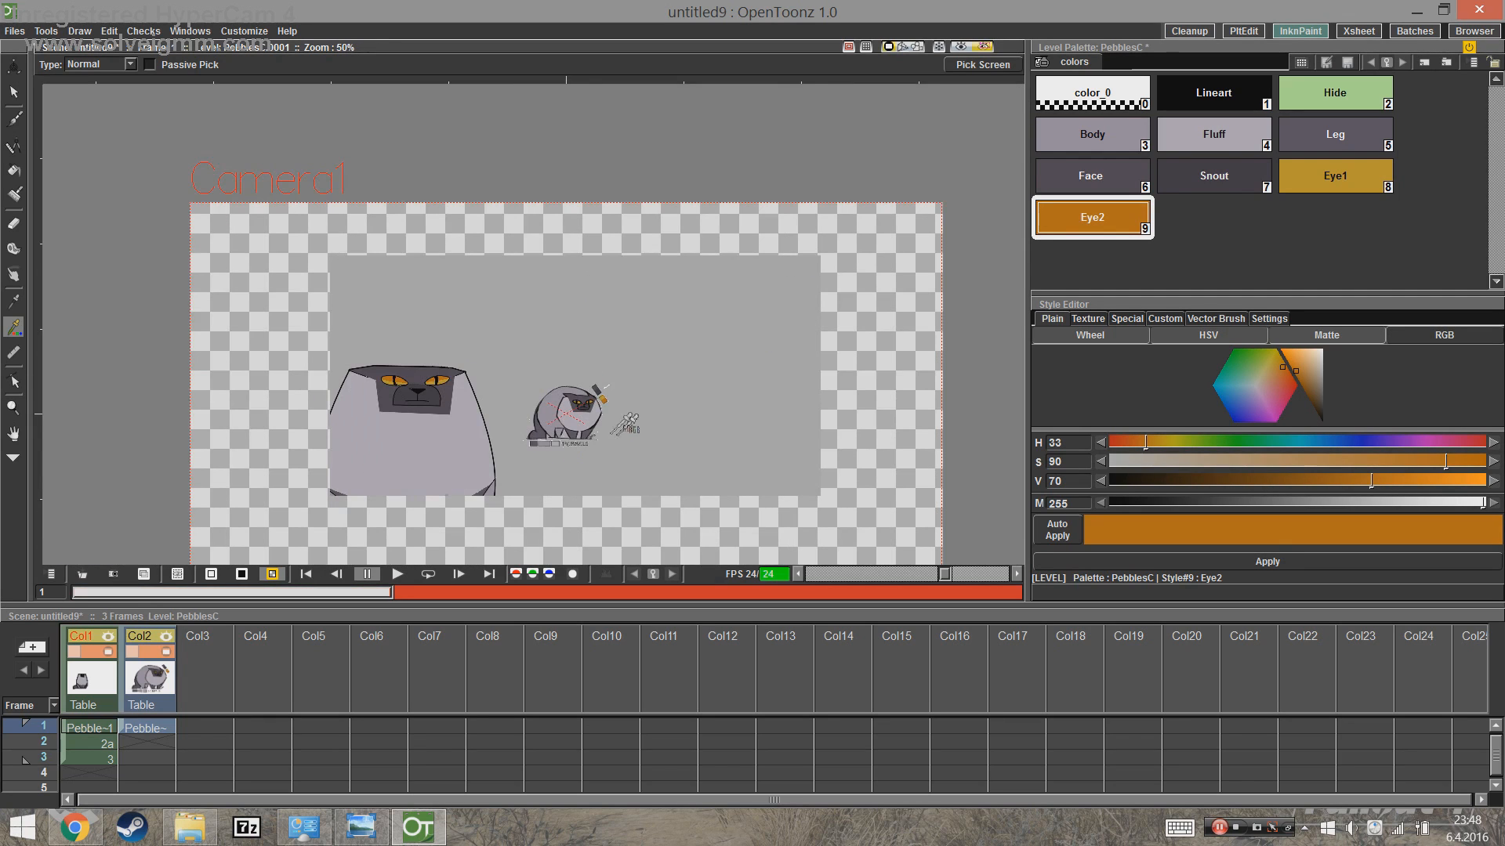
pyautogui.press('space')
pyautogui.moveTo(478, 456); pyautogui.dragTo(530, 356)
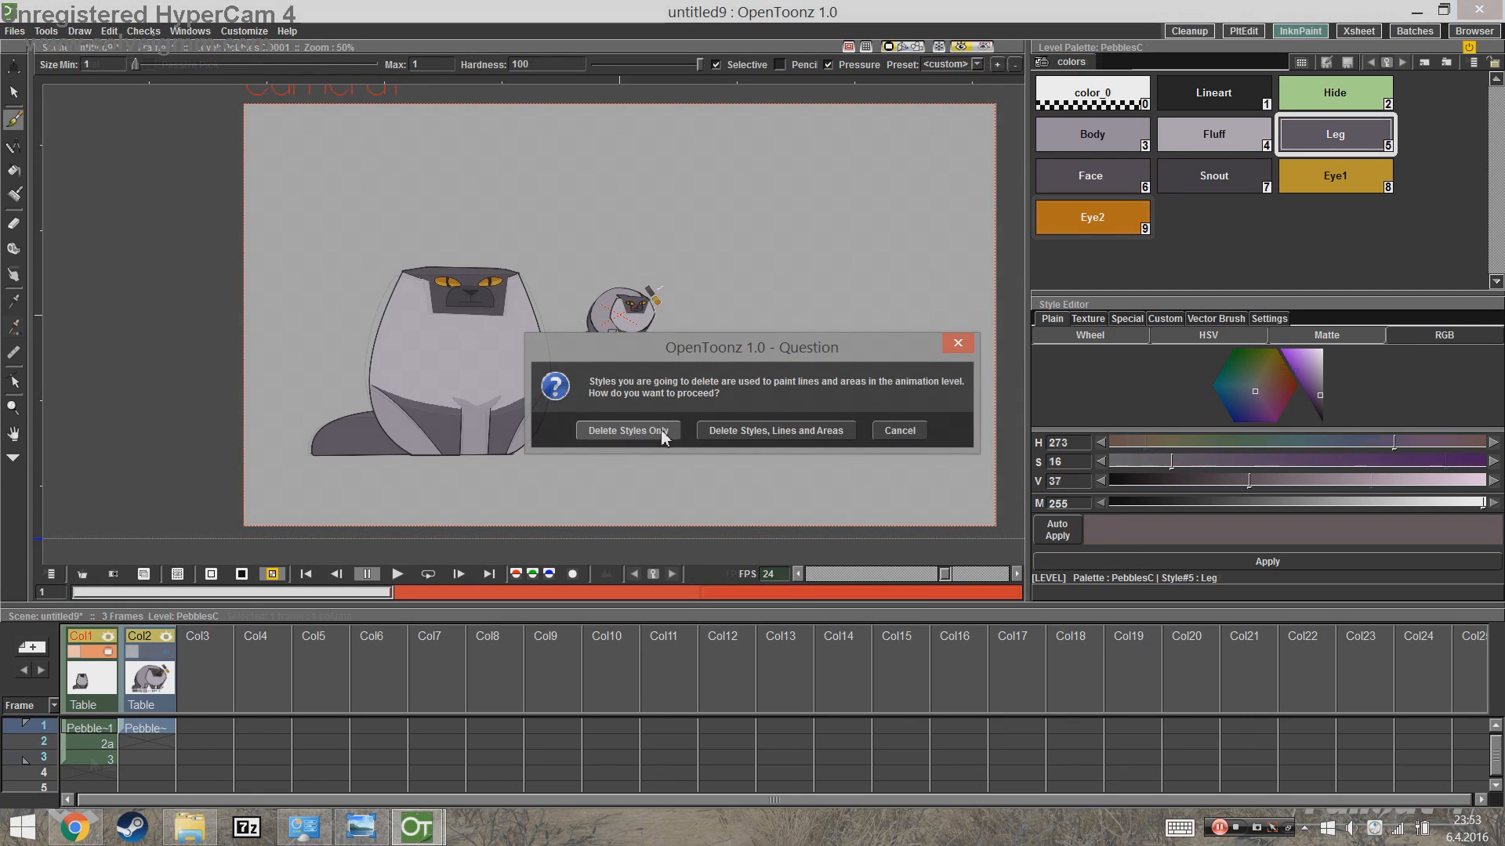
pyautogui.click(662, 433)
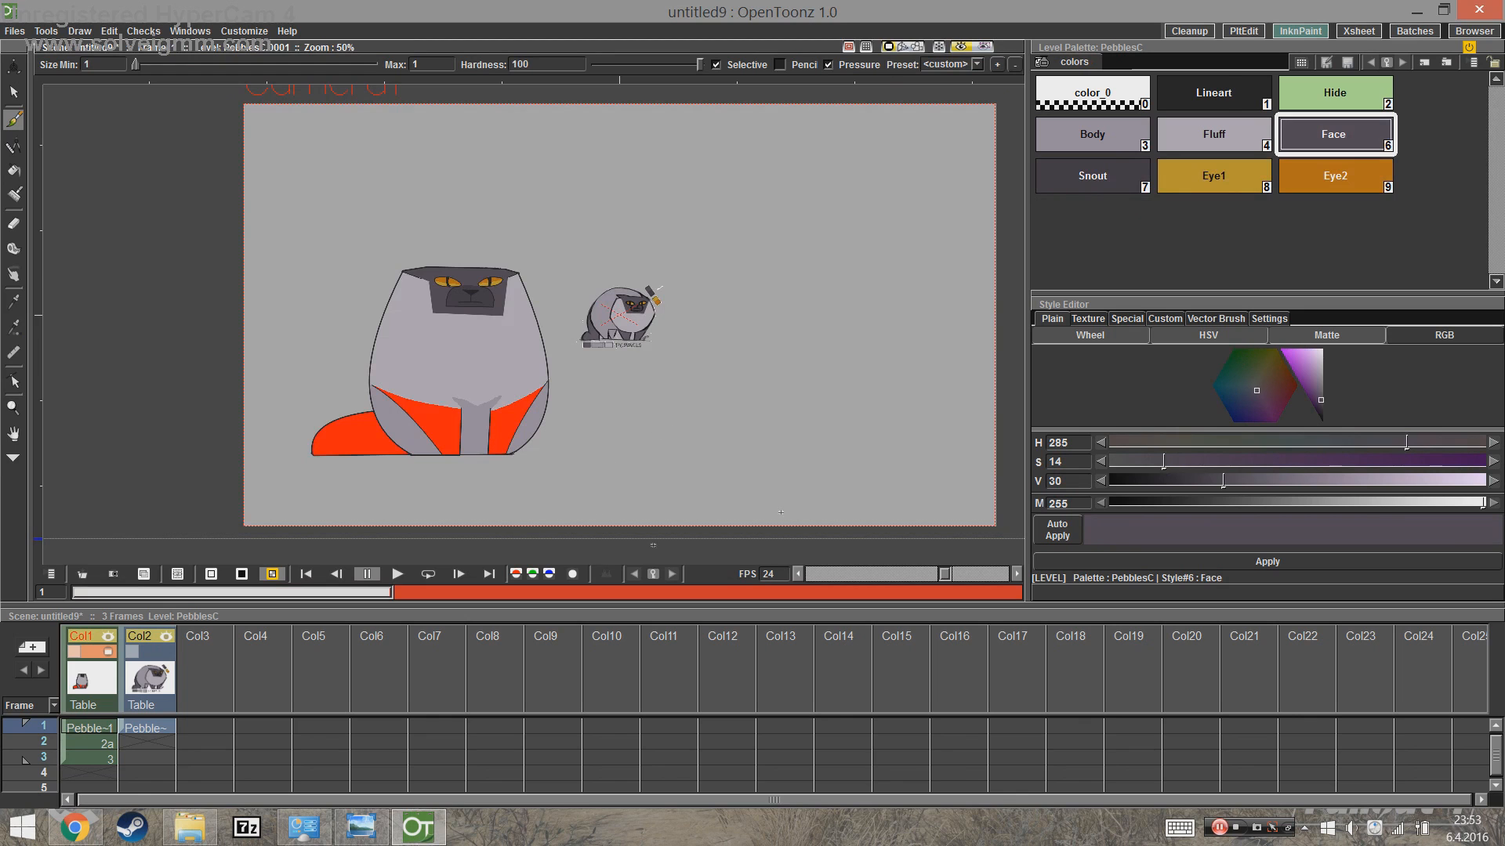
# Step: Set the Fade palette's color_1 style to dark blue with H 221, S 68, V 46 at frame 12, and apply it
pyautogui.moveTo(1404, 543); pyautogui.dragTo(1380, 471)
pyautogui.moveTo(1379, 471); pyautogui.dragTo(1366, 477)
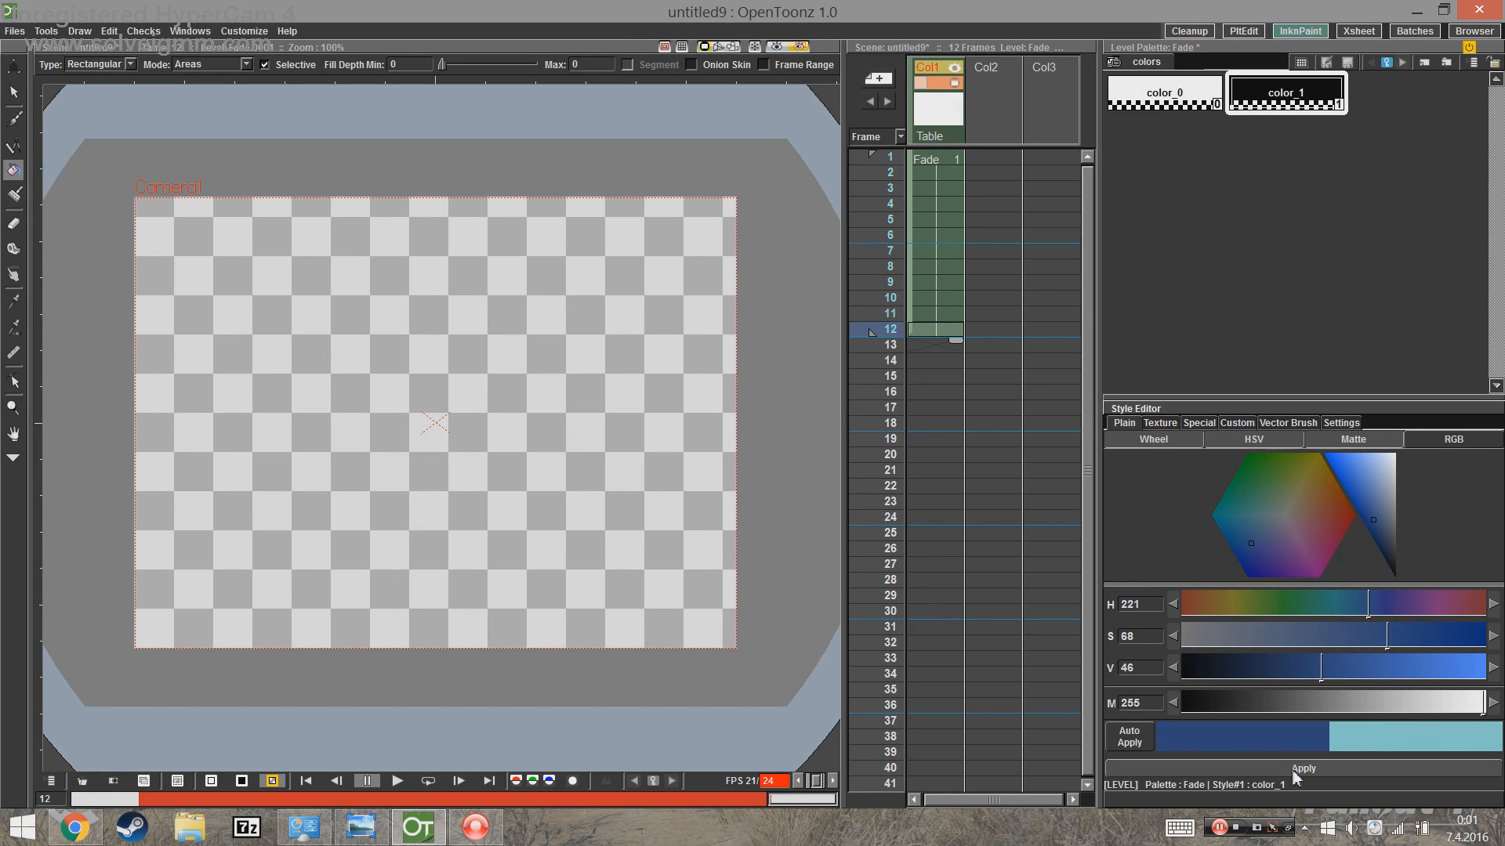
pyautogui.click(1294, 770)
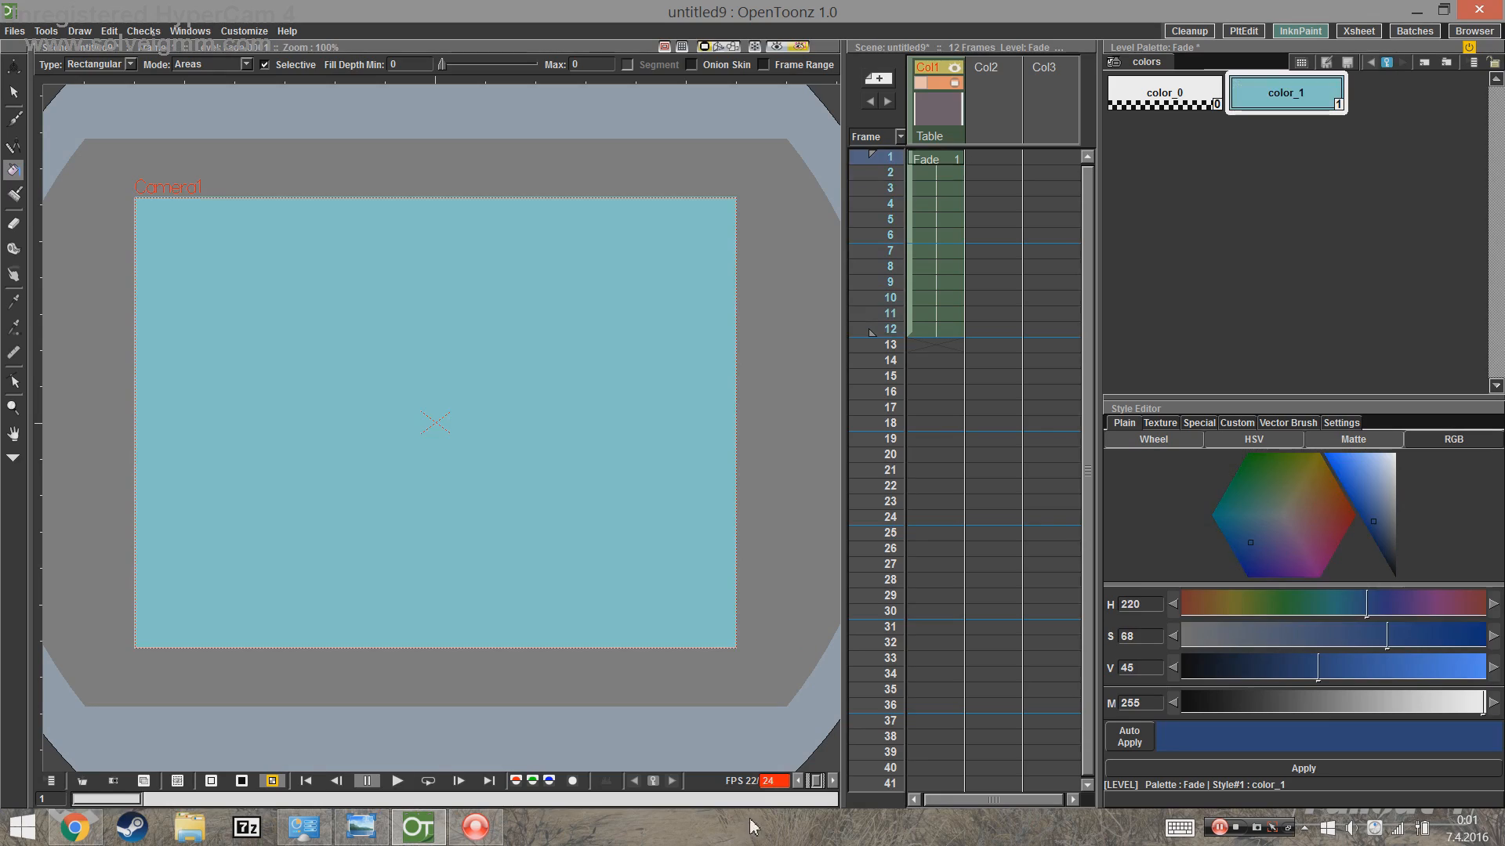